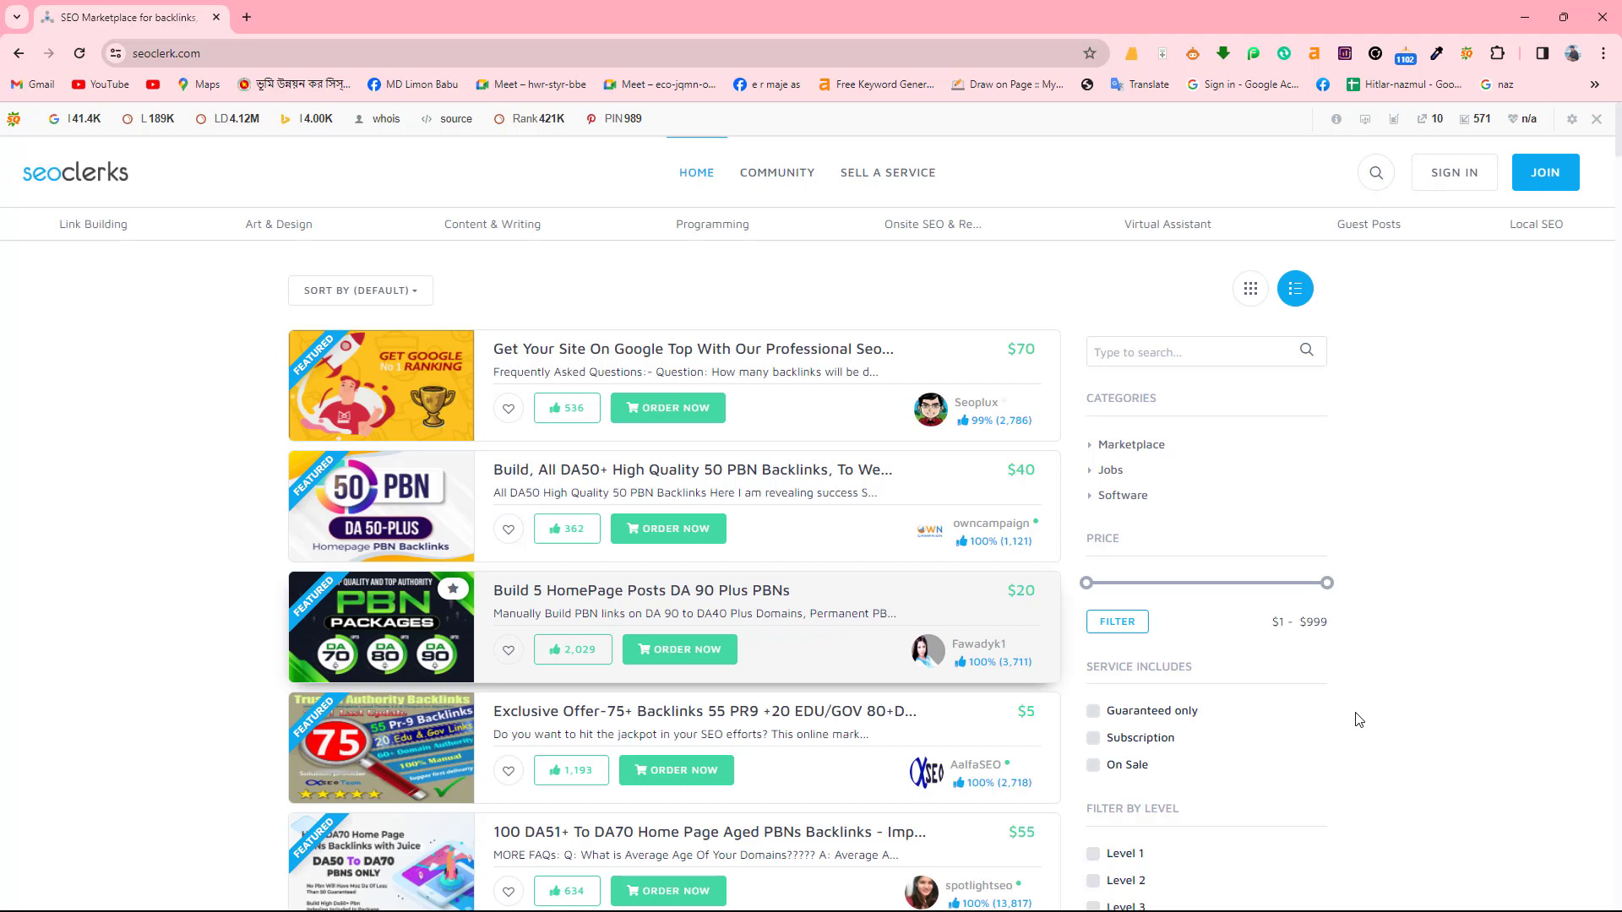
- Browse the Art & Design and Onsite SEO categories, dismissing the sign-in prompt
{"action": "scroll", "coordinate": [1358, 719], "scroll_direction": "down", "scroll_amount": 1}
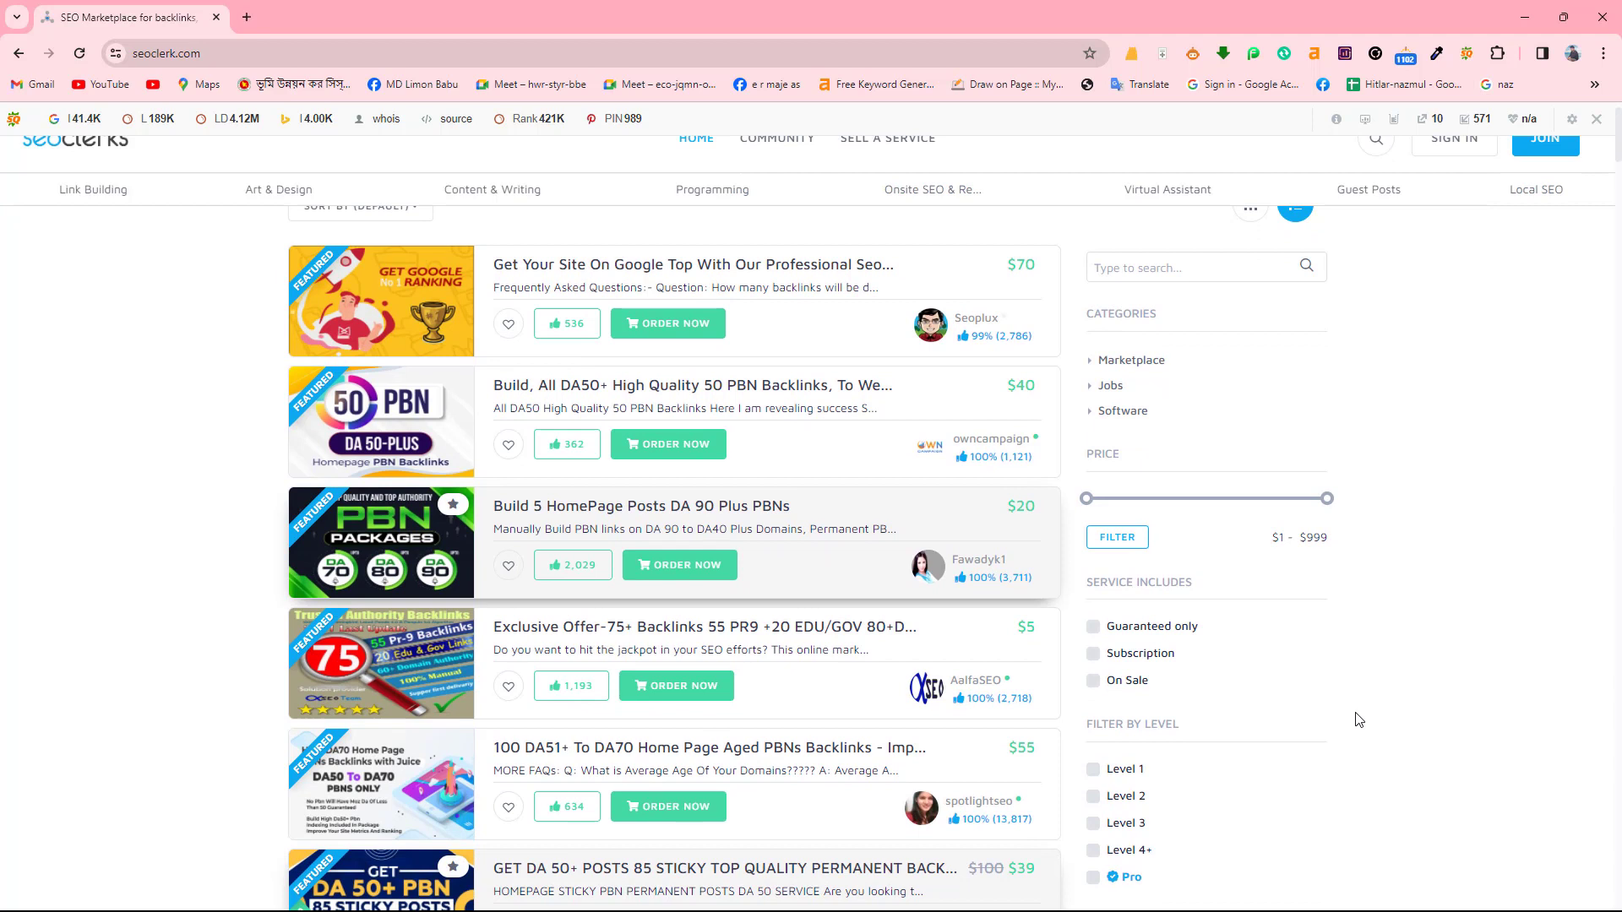
{"action": "scroll", "coordinate": [1357, 719], "scroll_direction": "up", "scroll_amount": 1}
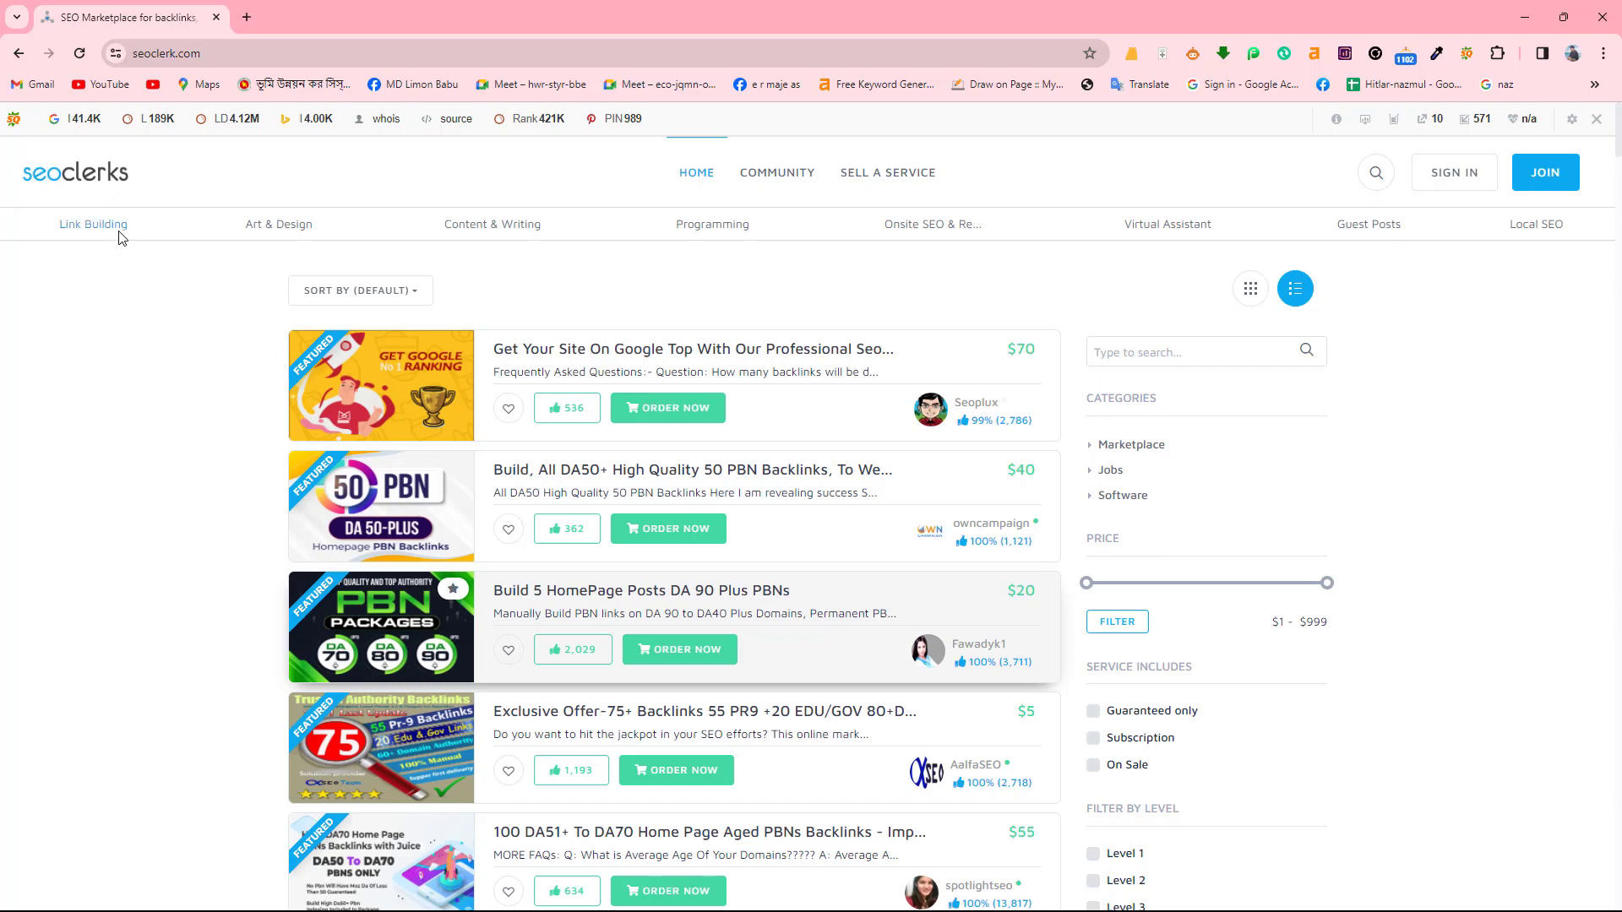
{"action": "left_click", "coordinate": [271, 225]}
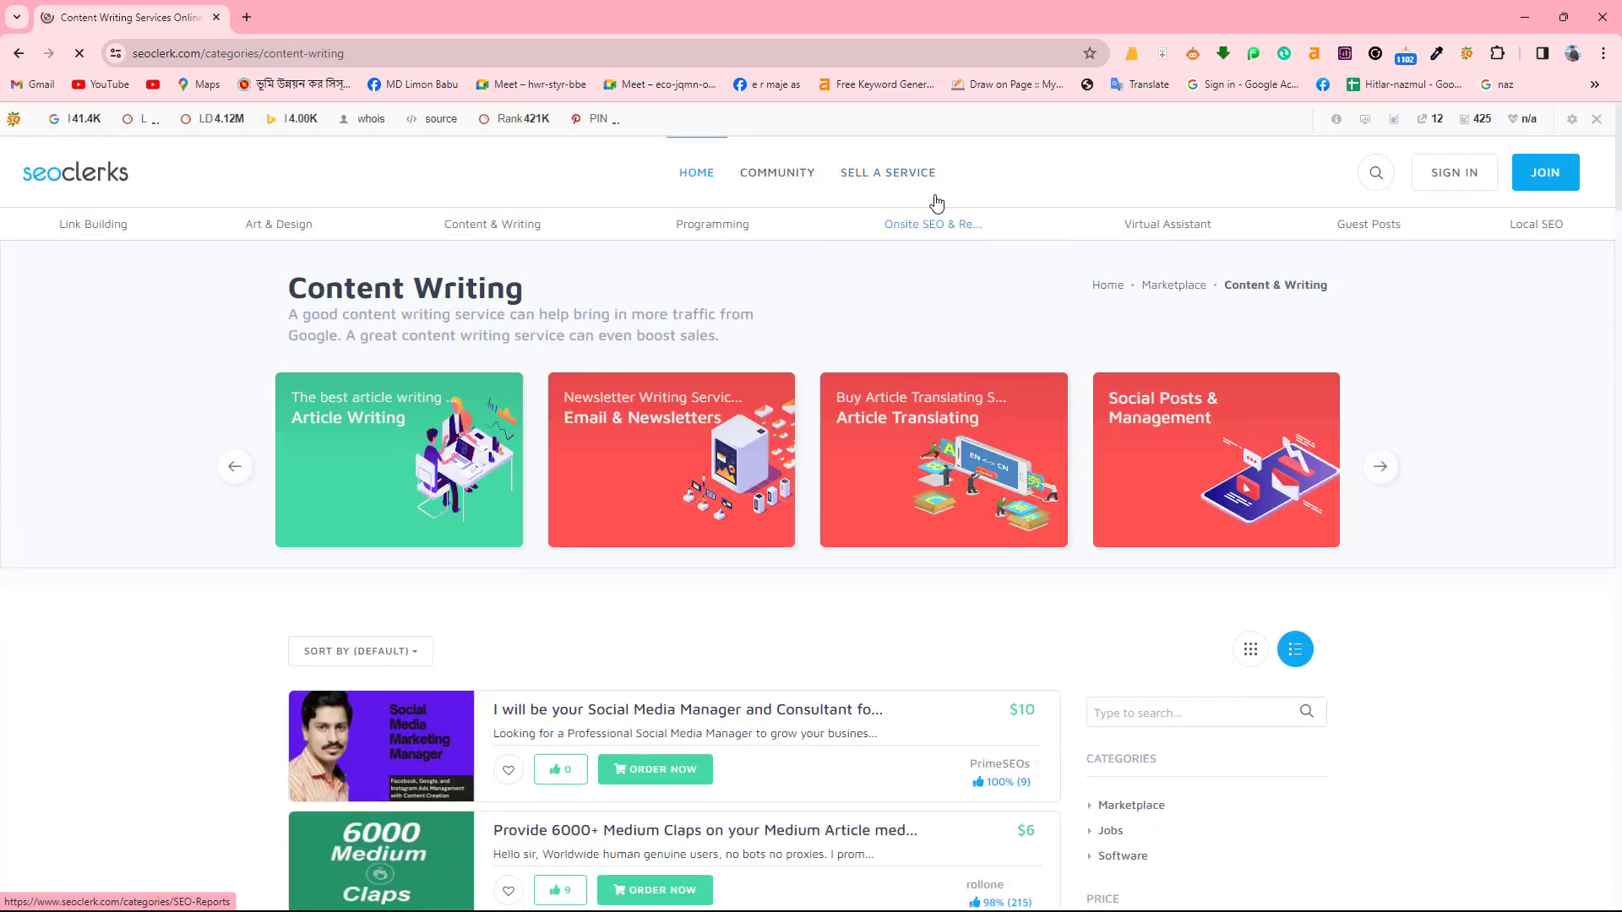
{"action": "left_click", "coordinate": [936, 203]}
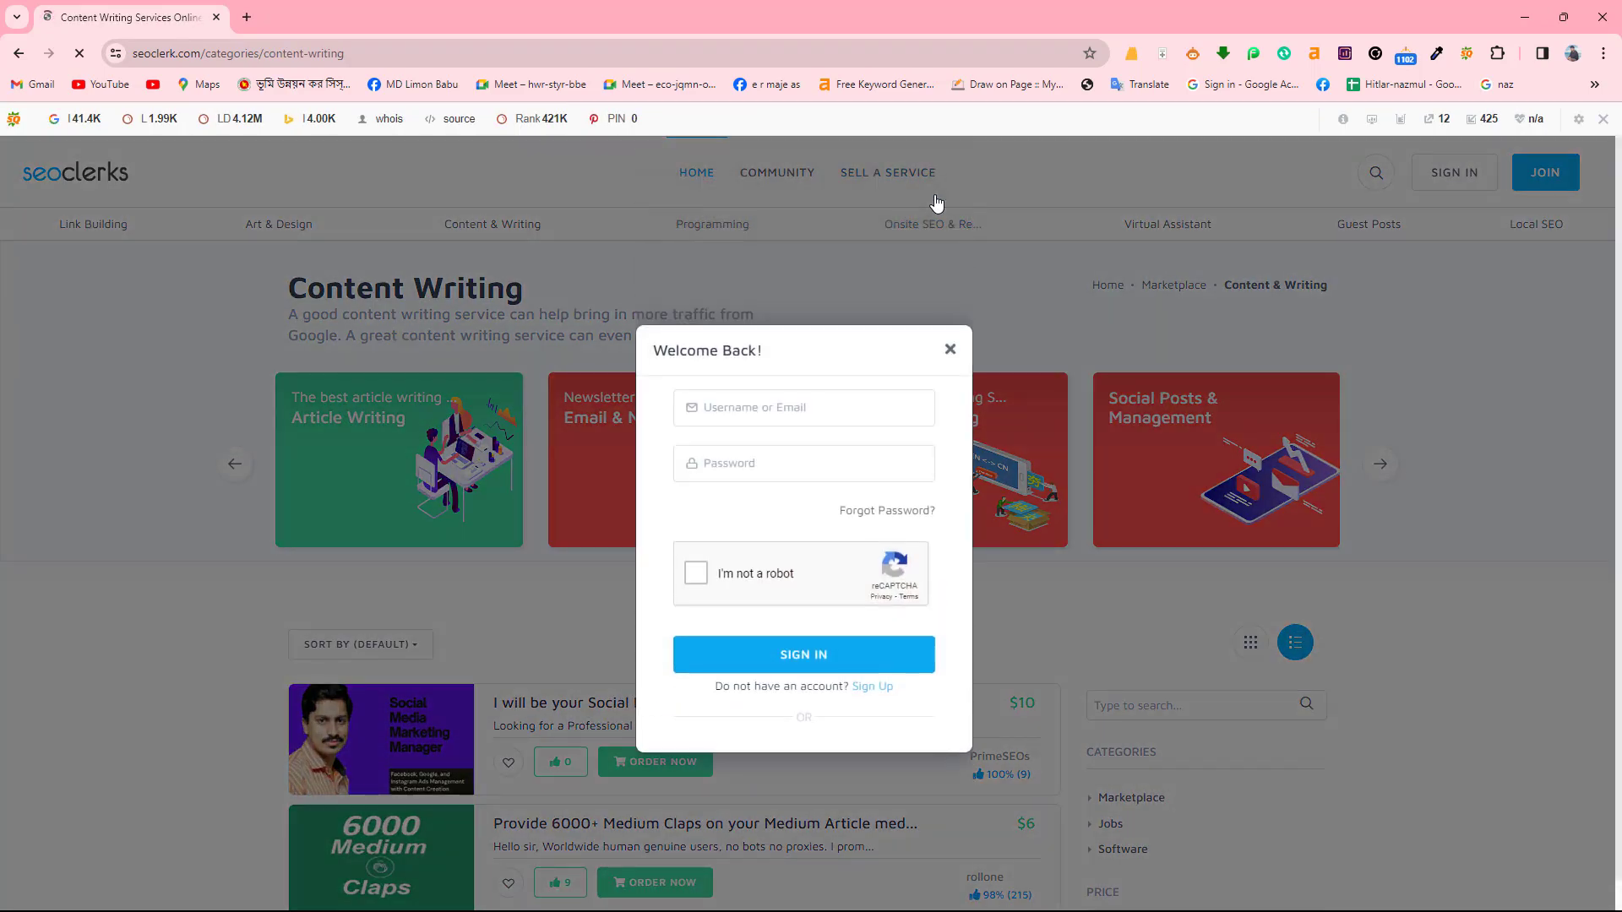
{"action": "left_click", "coordinate": [951, 349]}
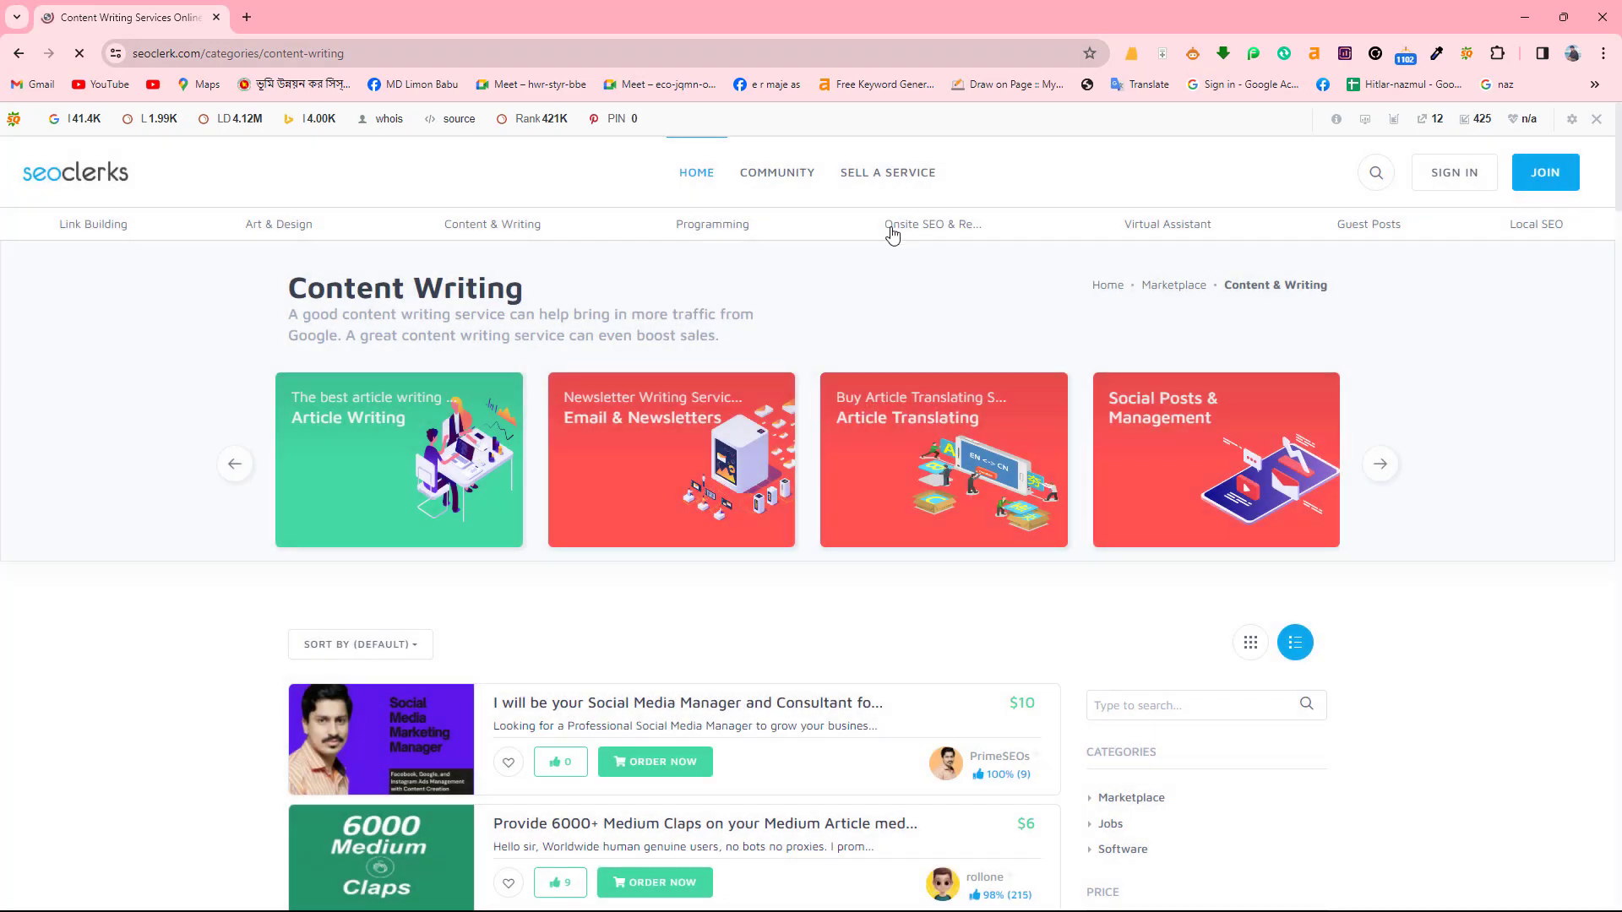
{"action": "left_click", "coordinate": [898, 227]}
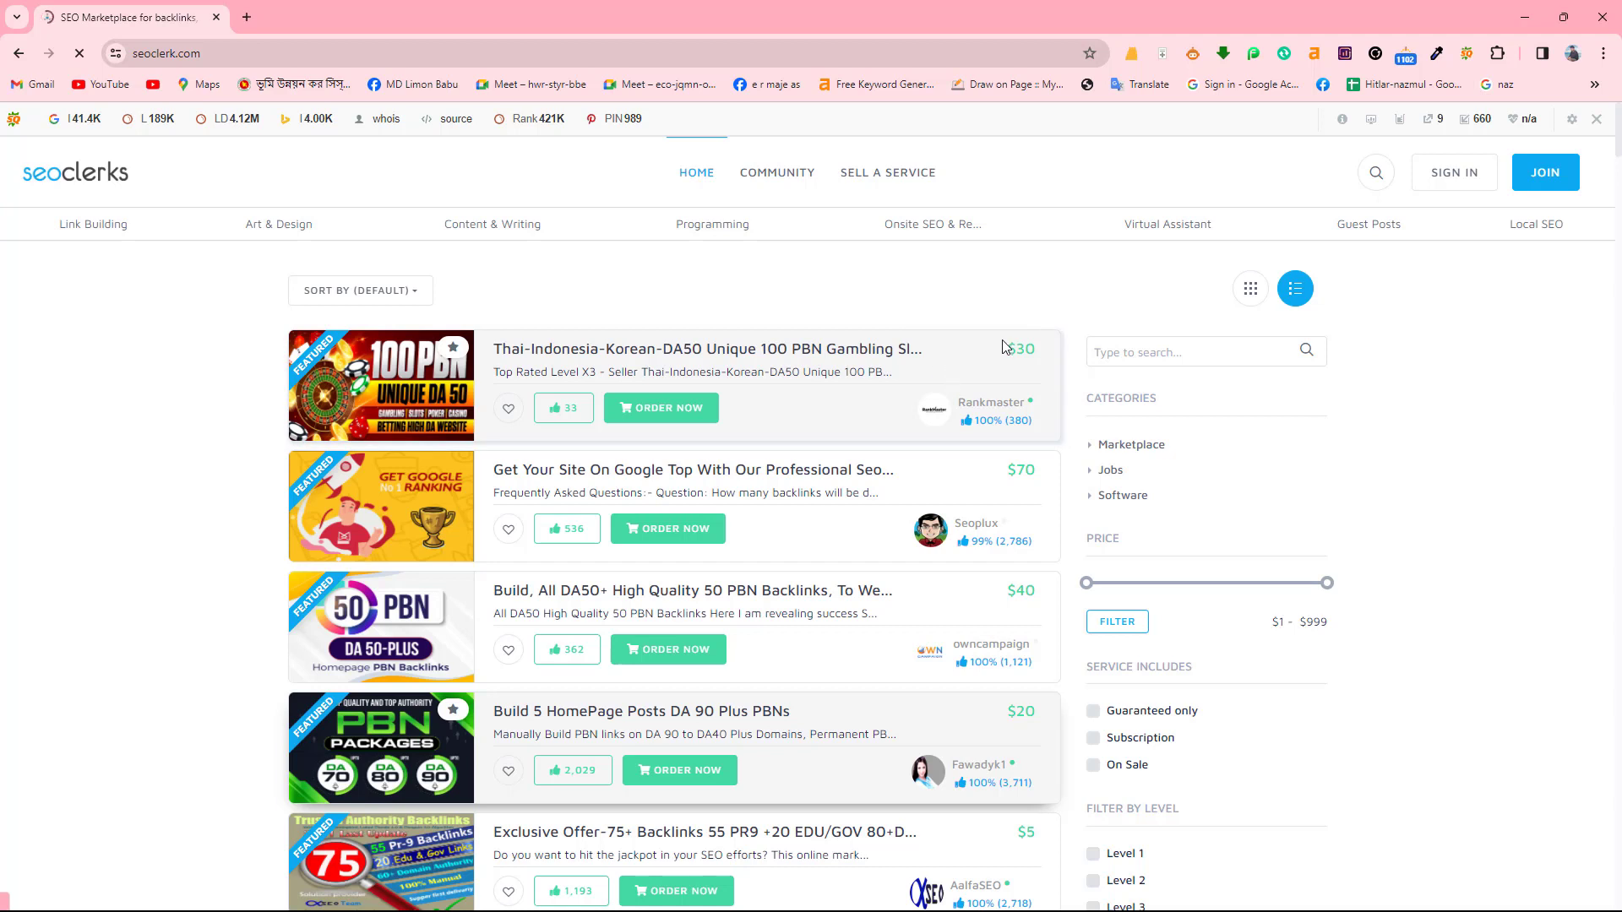
- Open the JOIN form and enter a username and the account e-mail address
{"action": "left_click", "coordinate": [1546, 188]}
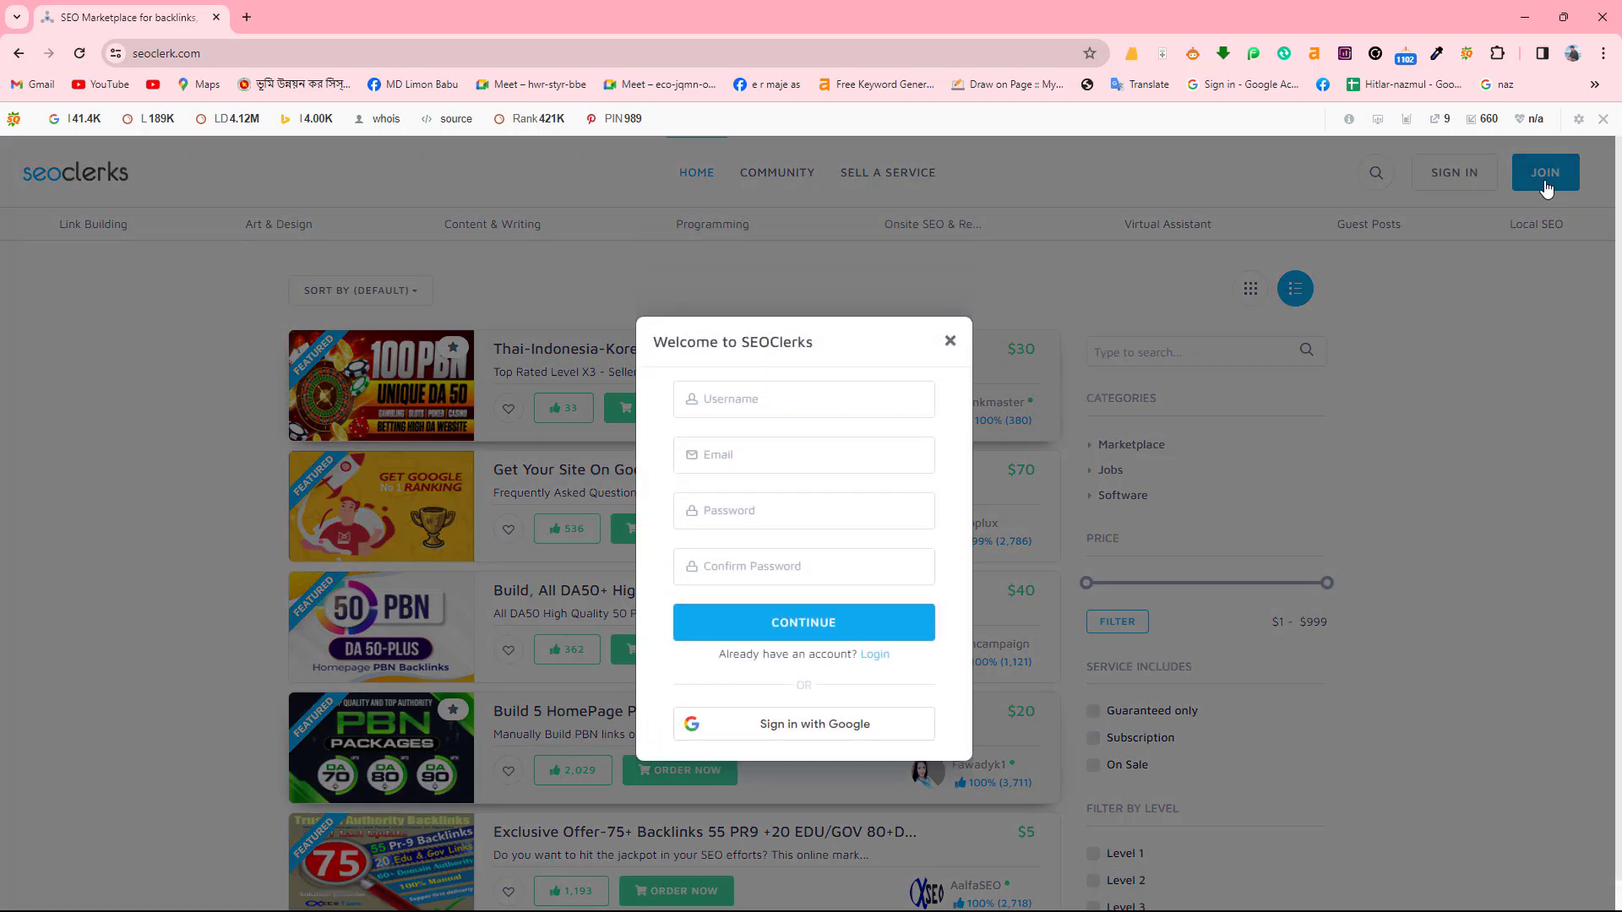
{"action": "left_click", "coordinate": [733, 397]}
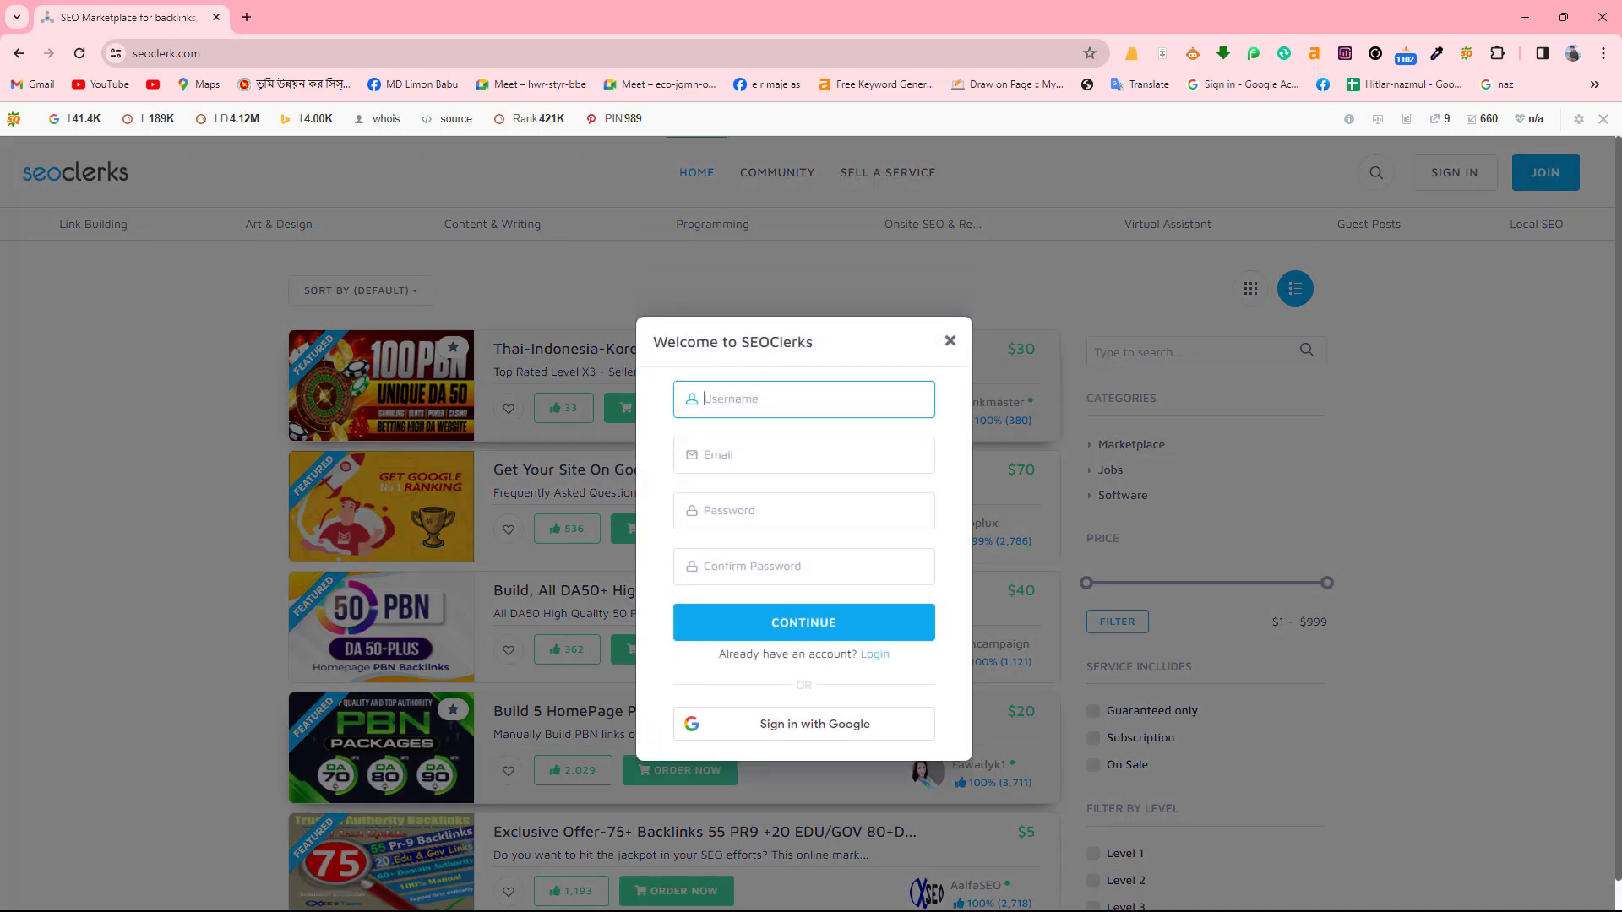
{"action": "type", "text": "hedayet100"}
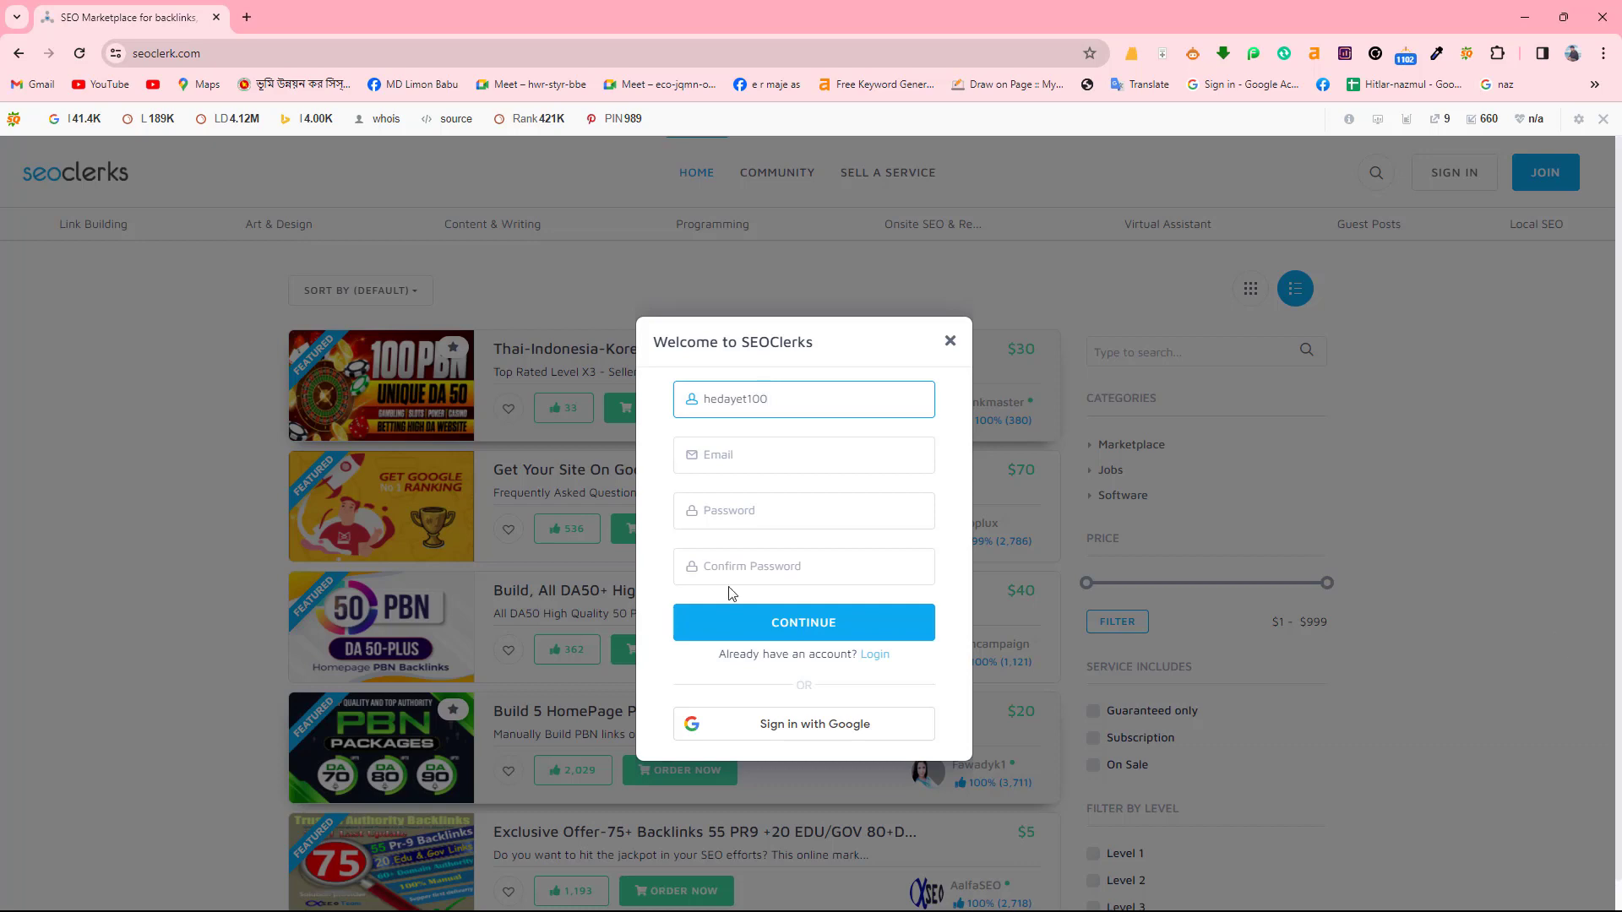
{"action": "left_click", "coordinate": [789, 455]}
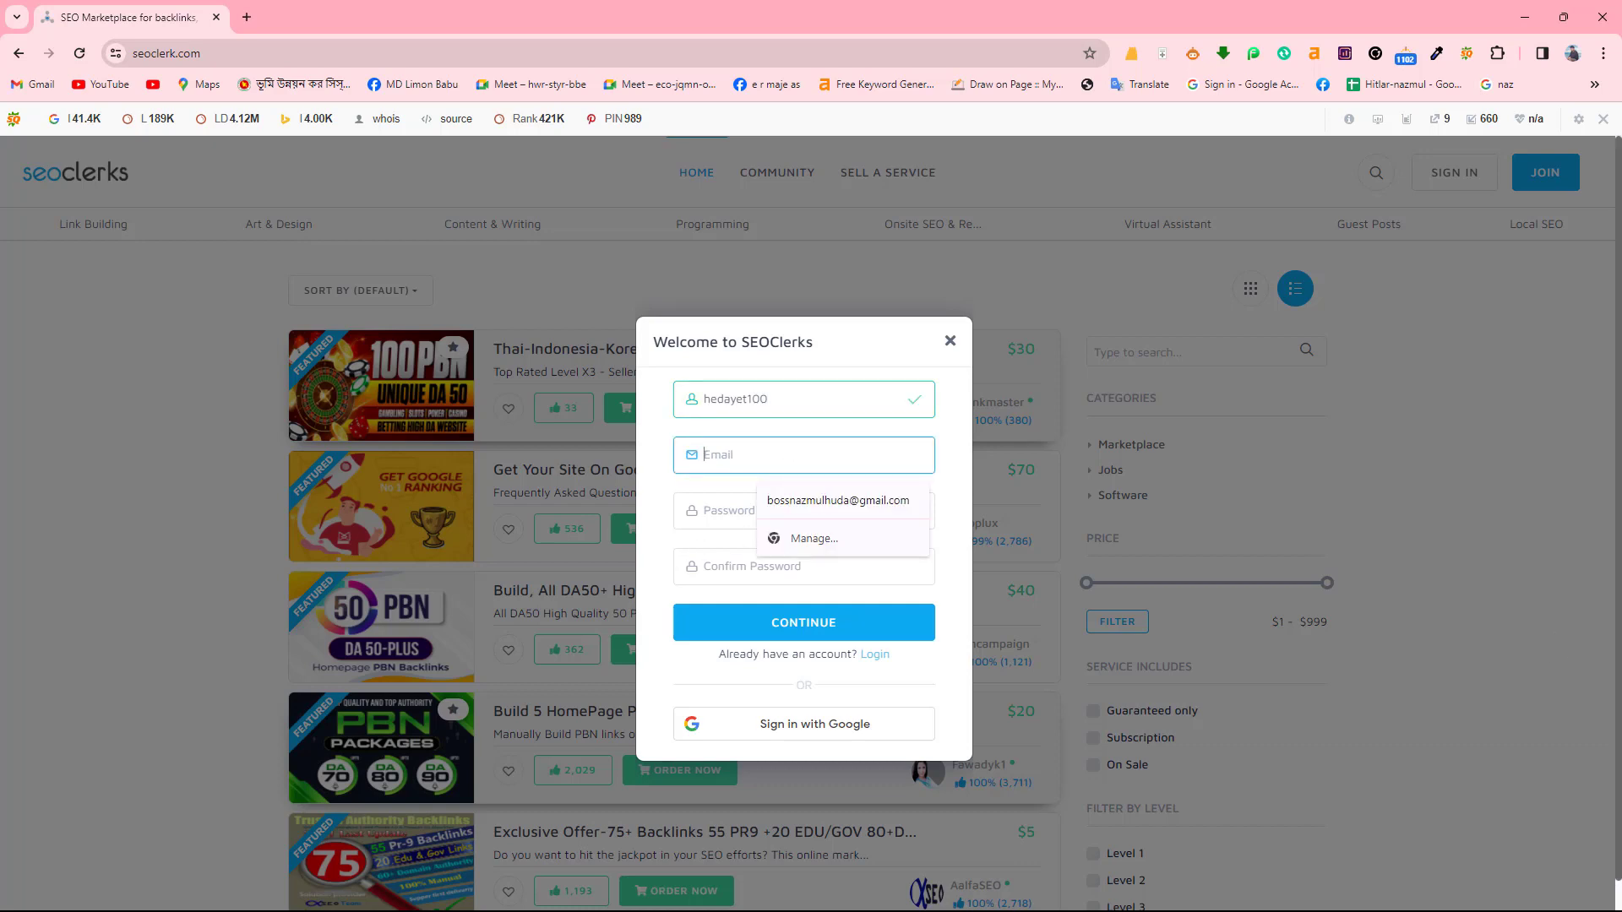
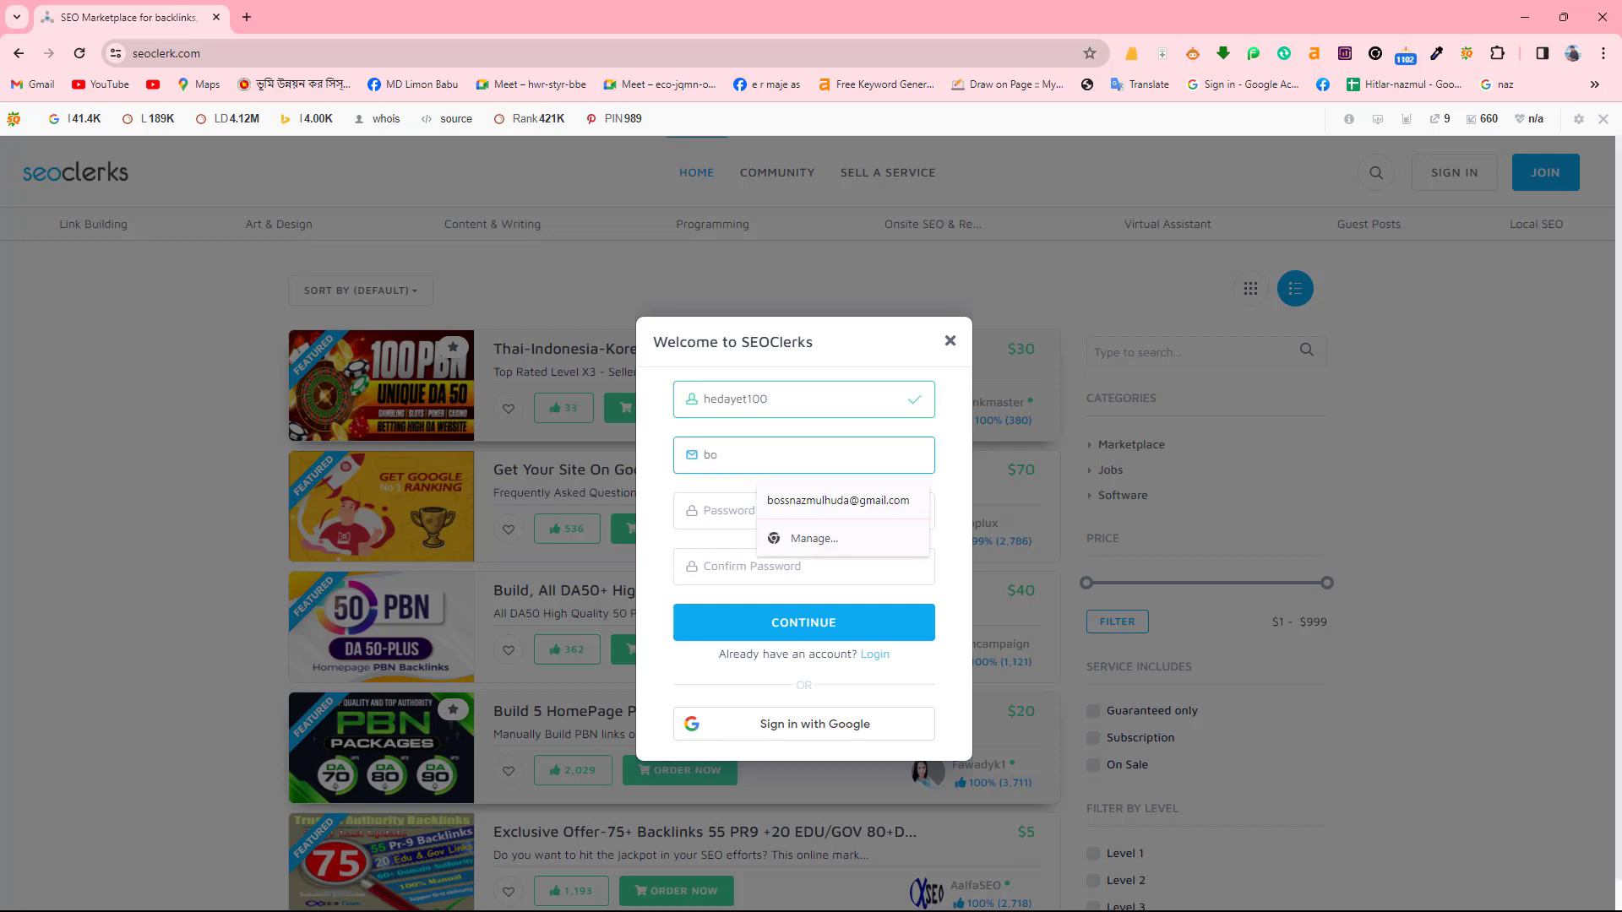
- Enter the account password and its matching confirmation, then submit the details
{"action": "left_click", "coordinate": [707, 502]}
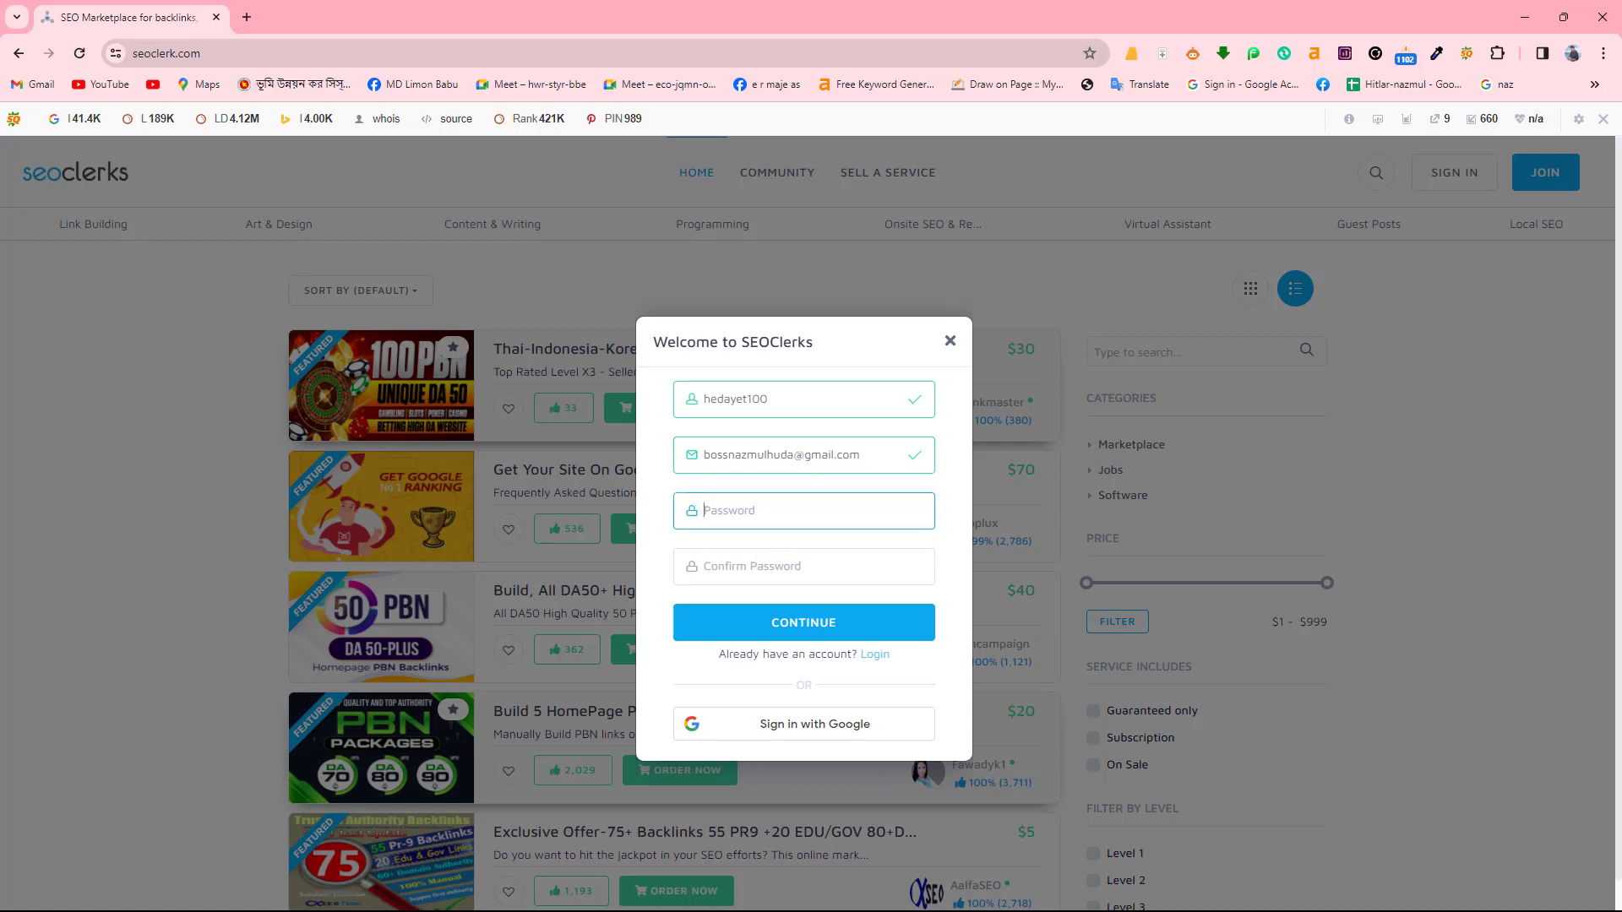
{"action": "type", "text": "*"}
{"action": "key", "text": "BackSpace"}
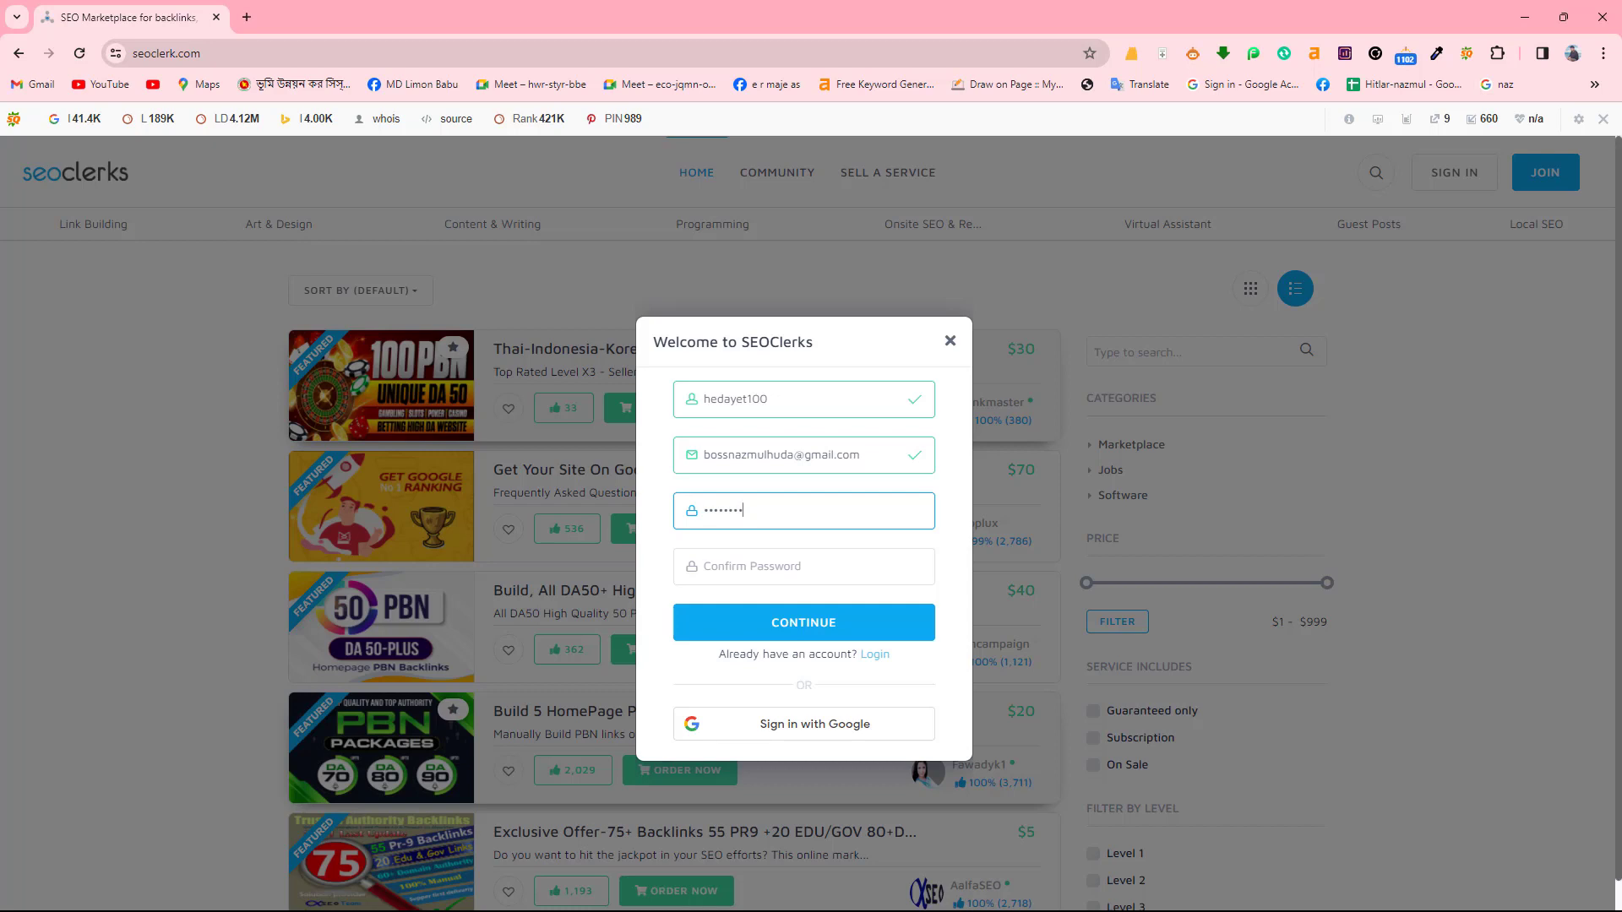
{"action": "type", "text": "*"}
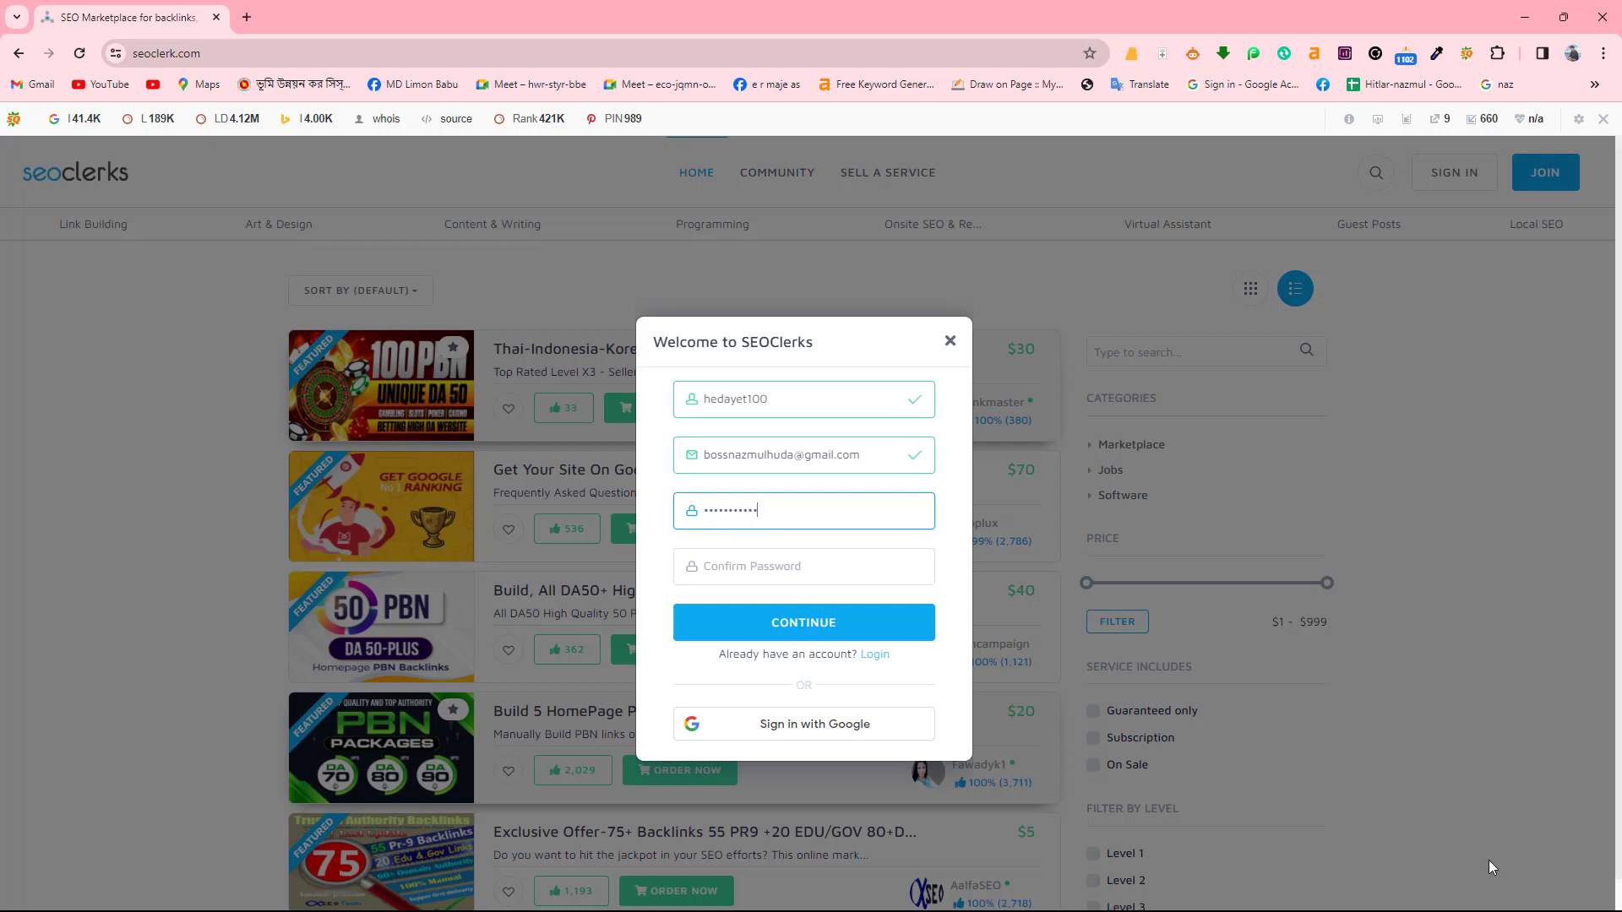
{"action": "left_click", "coordinate": [761, 565]}
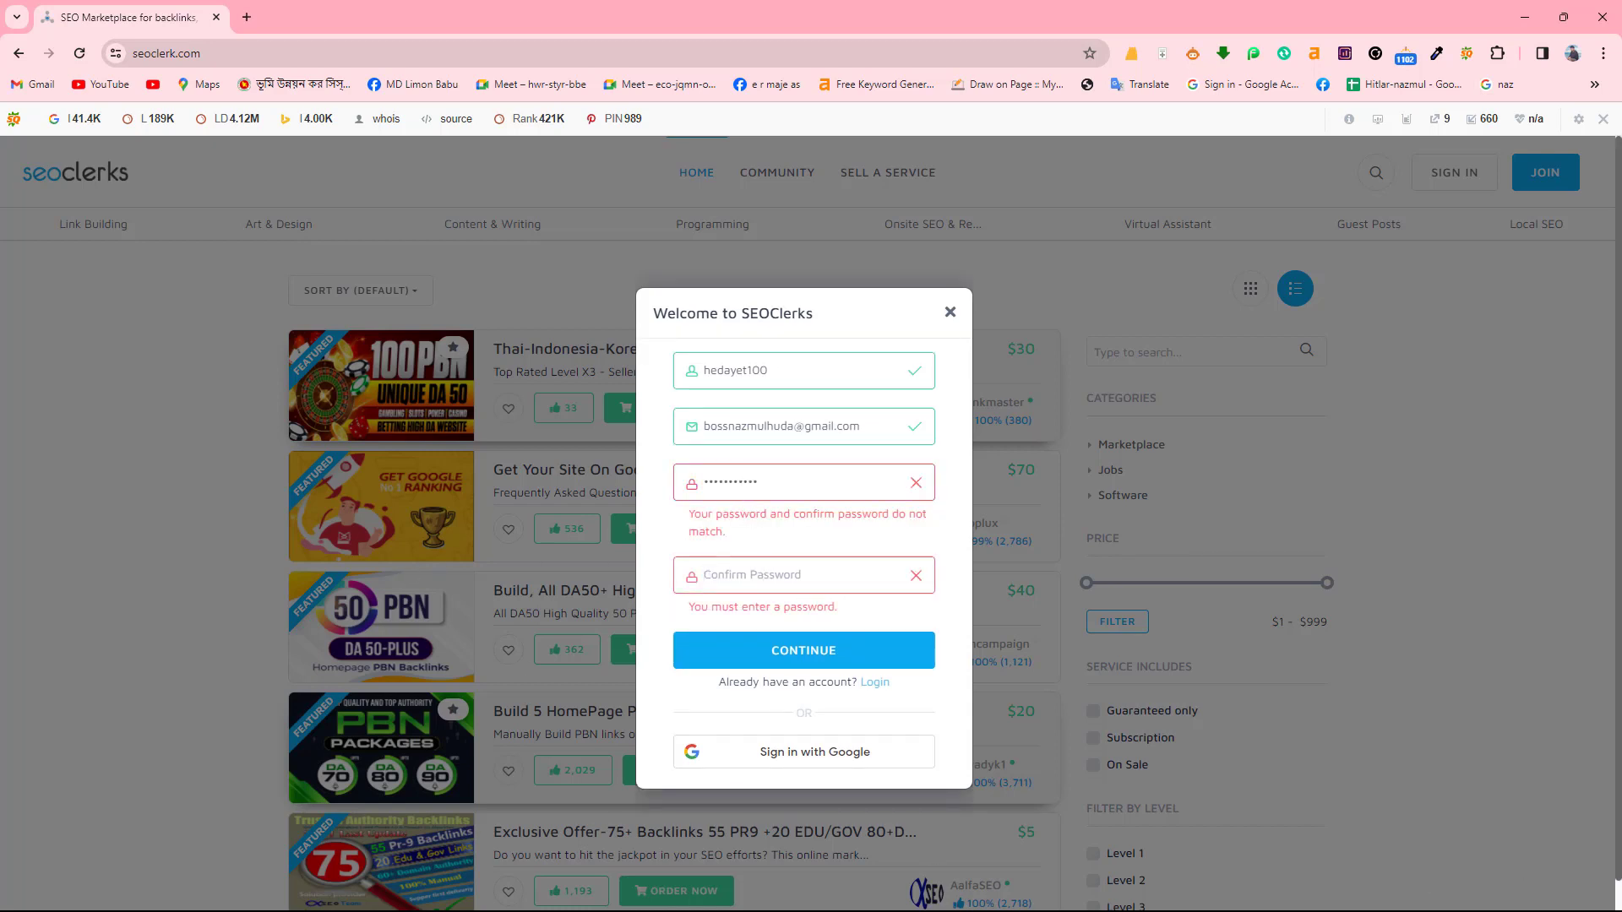
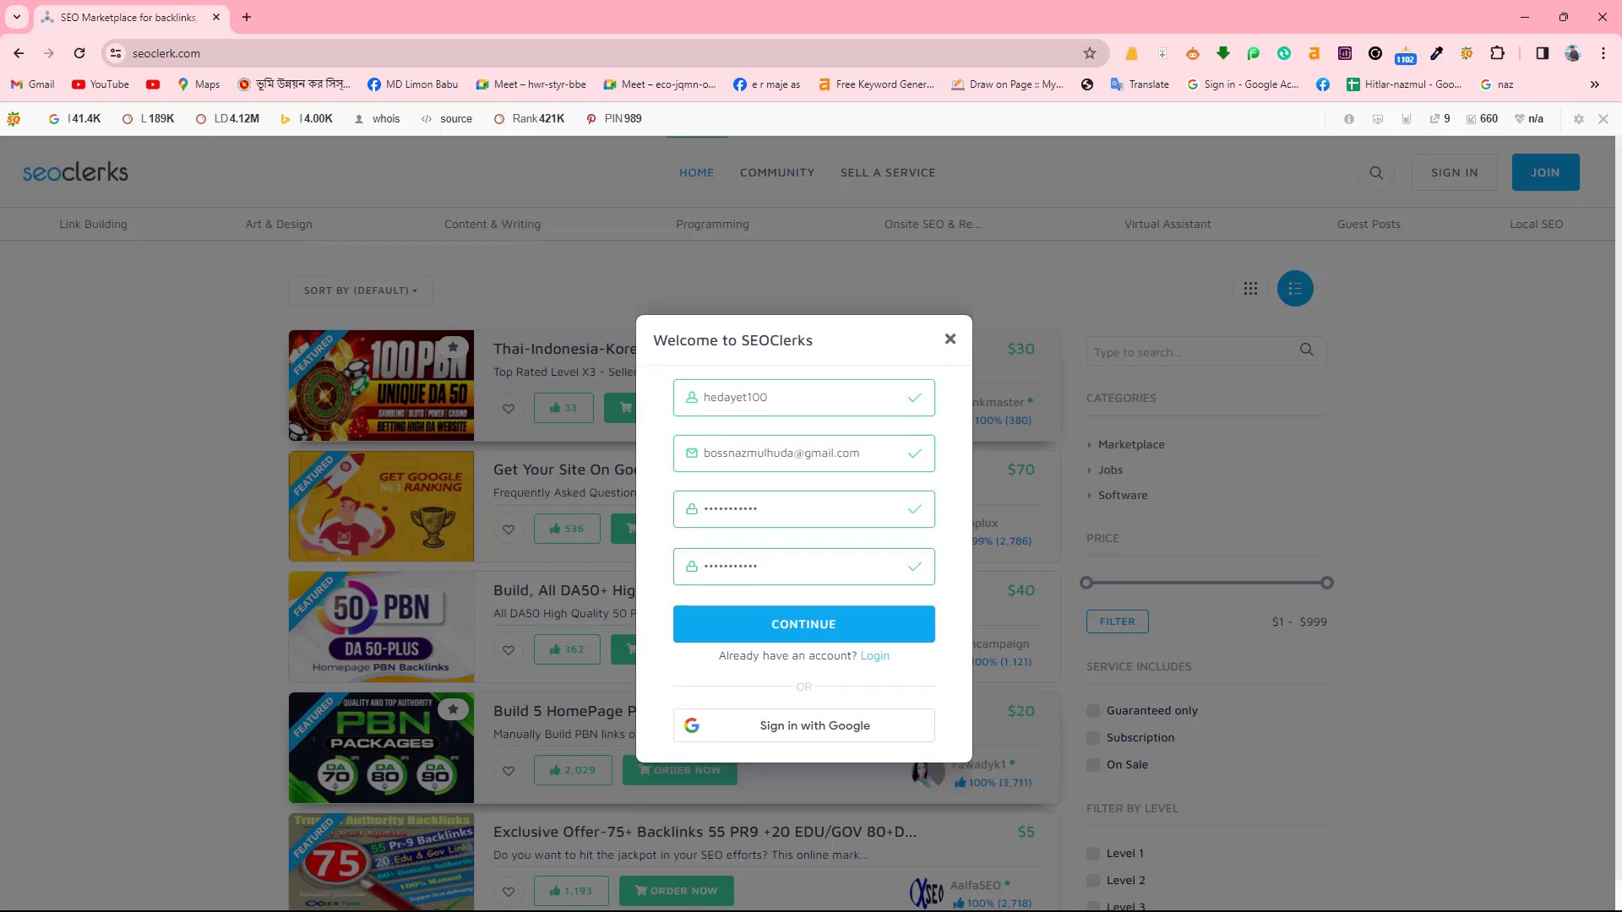
{"action": "left_click", "coordinate": [798, 627]}
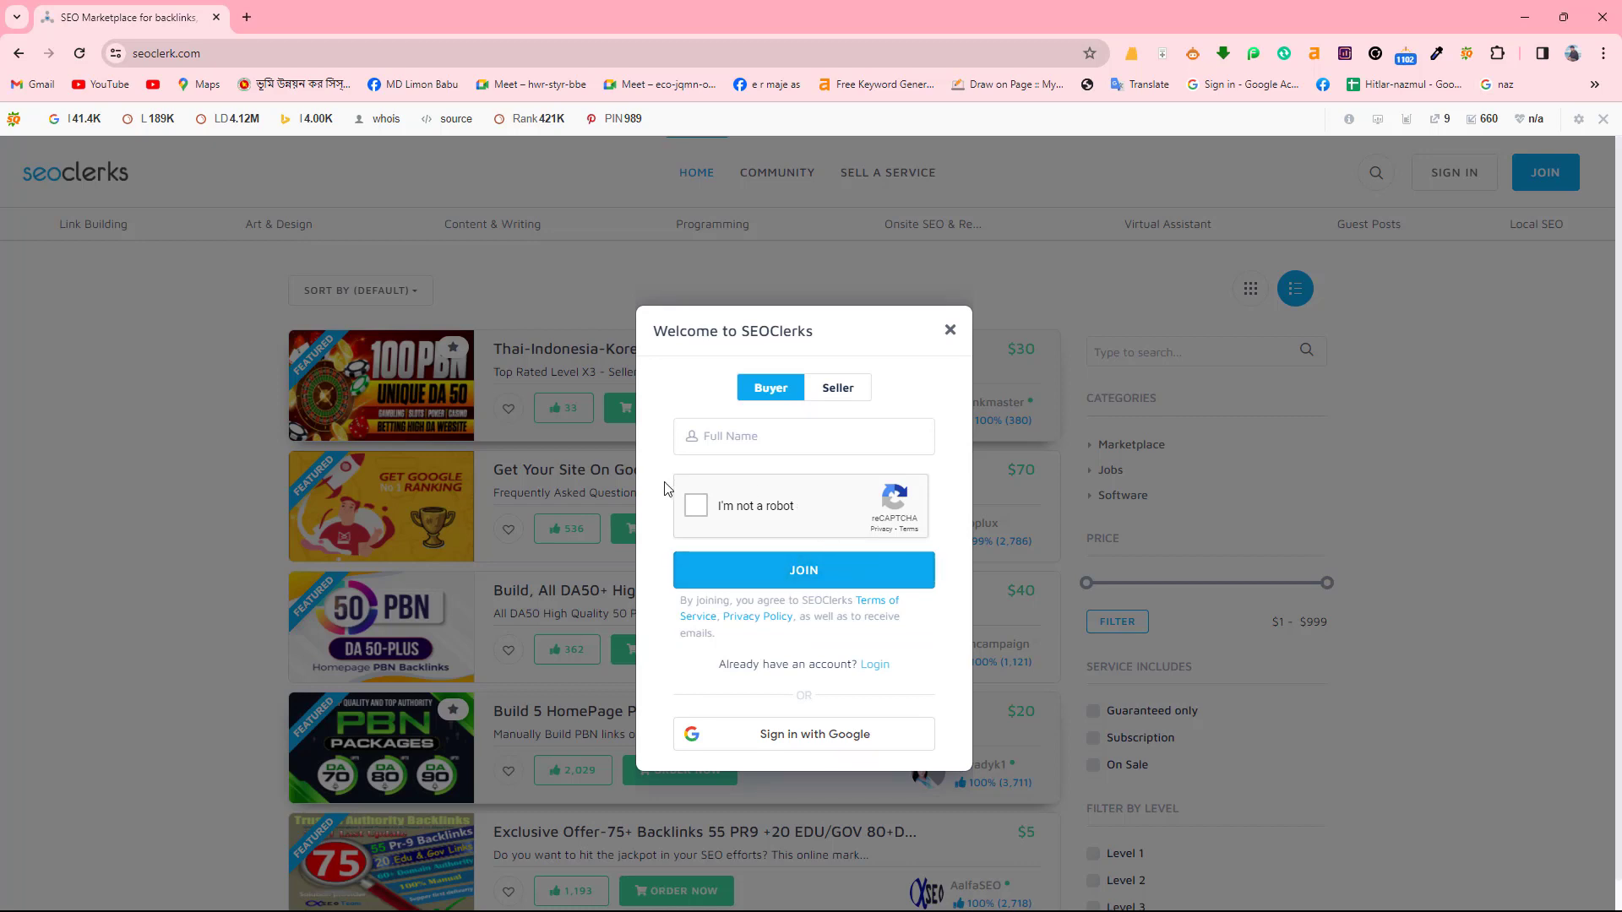
- Fill in the full name from the saved suggestion, remove the stray dot, and pass the reCAPTCHA
{"action": "left_click", "coordinate": [704, 436]}
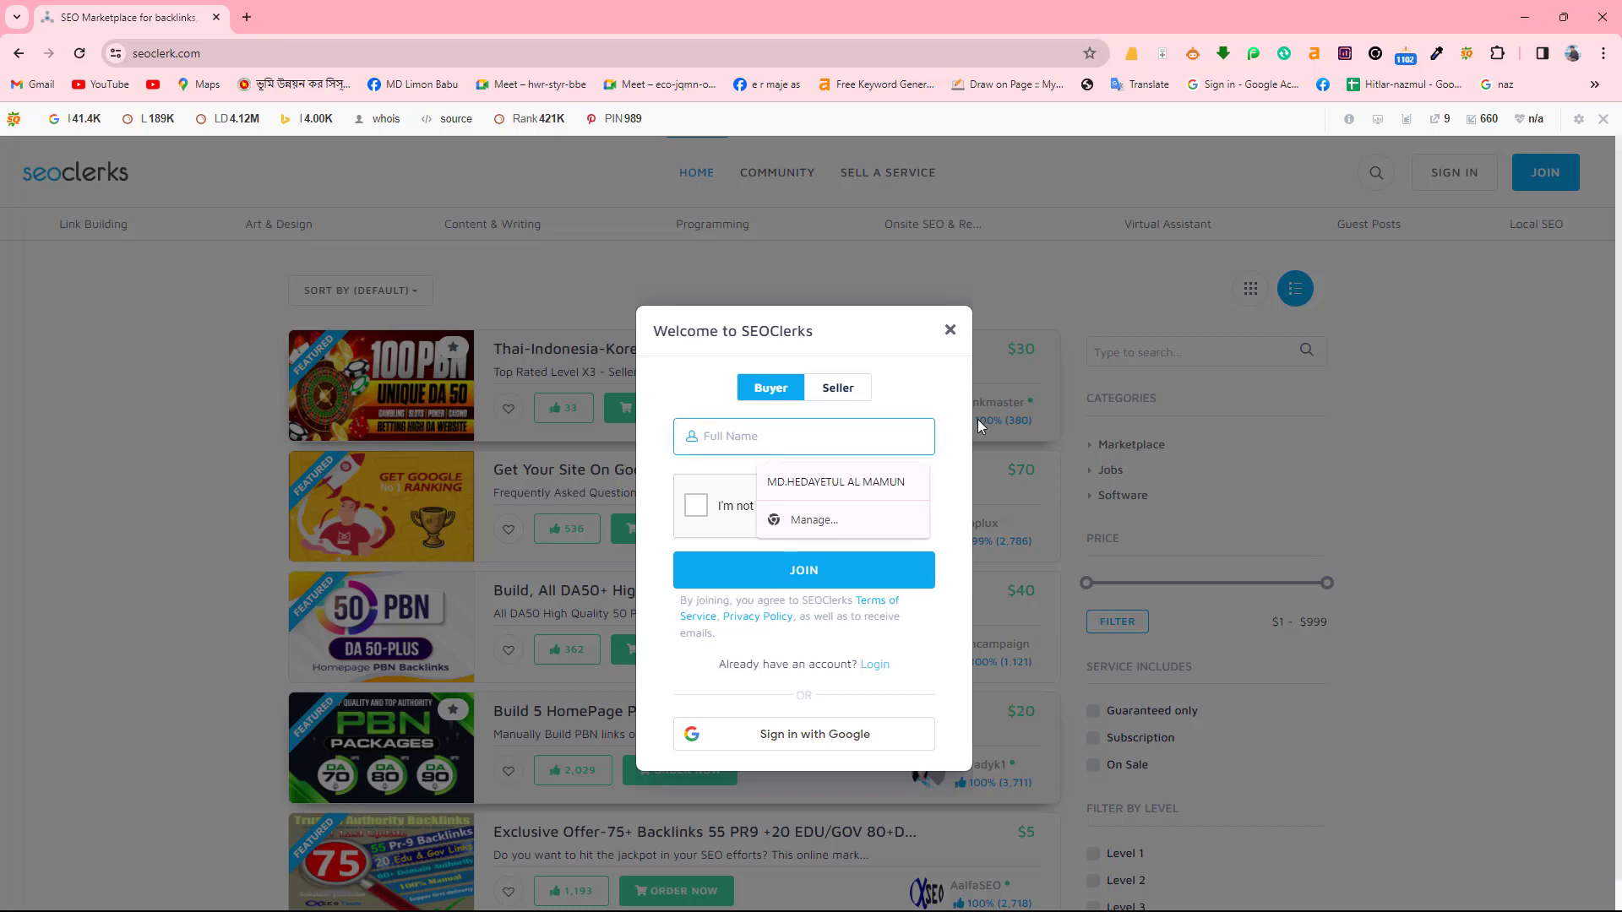
{"action": "left_click", "coordinate": [837, 482]}
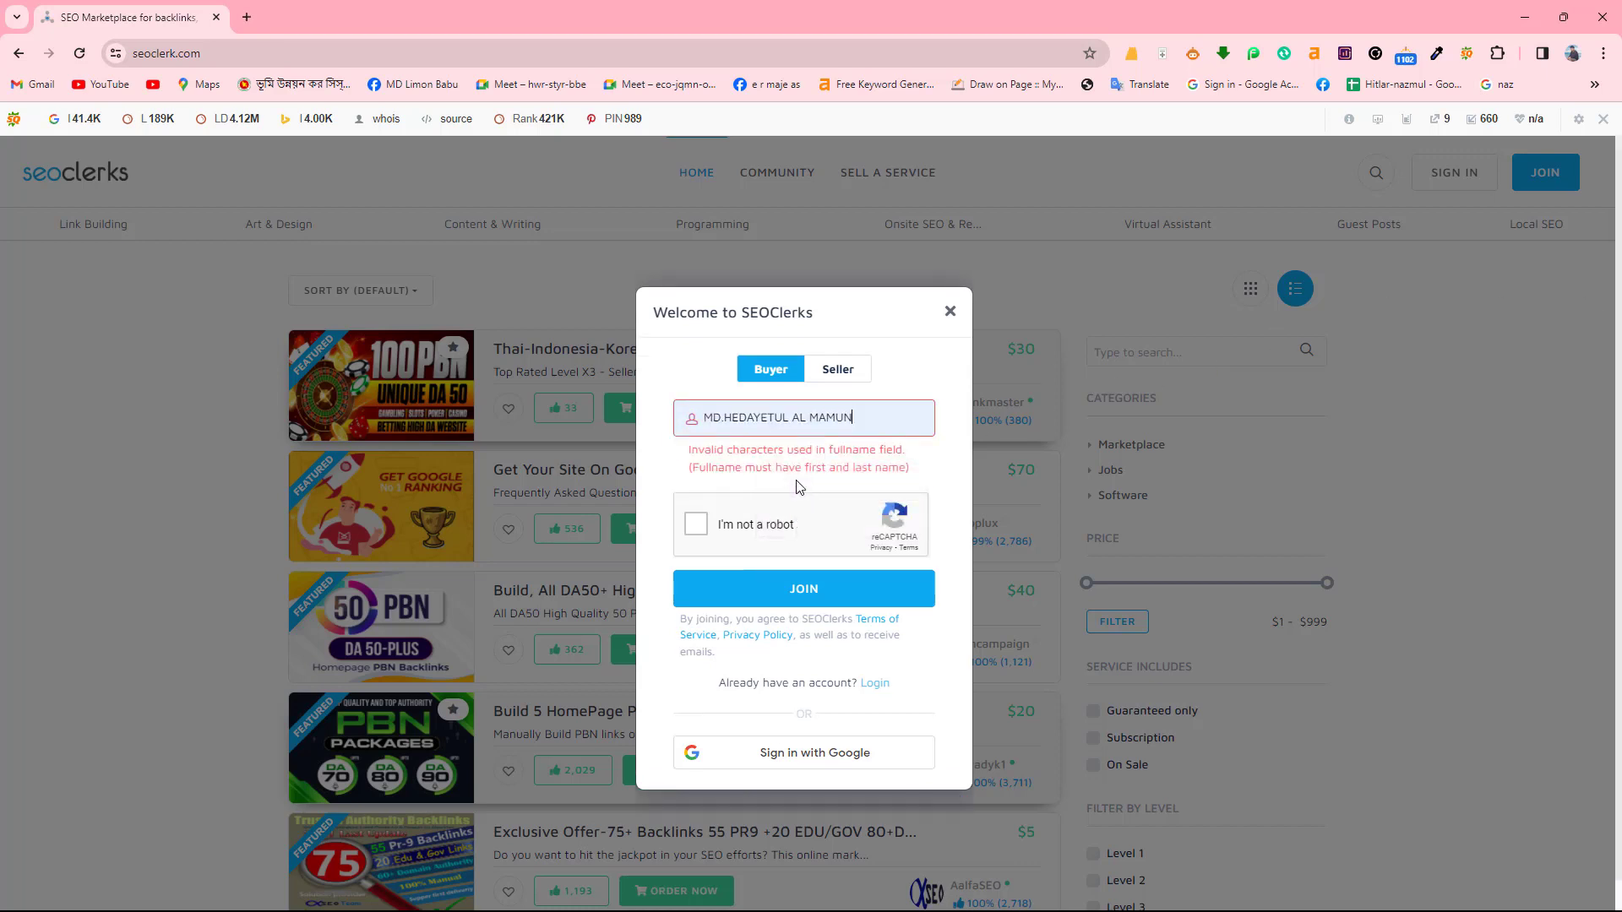
{"action": "left_click", "coordinate": [732, 418]}
{"action": "left_click", "coordinate": [719, 419]}
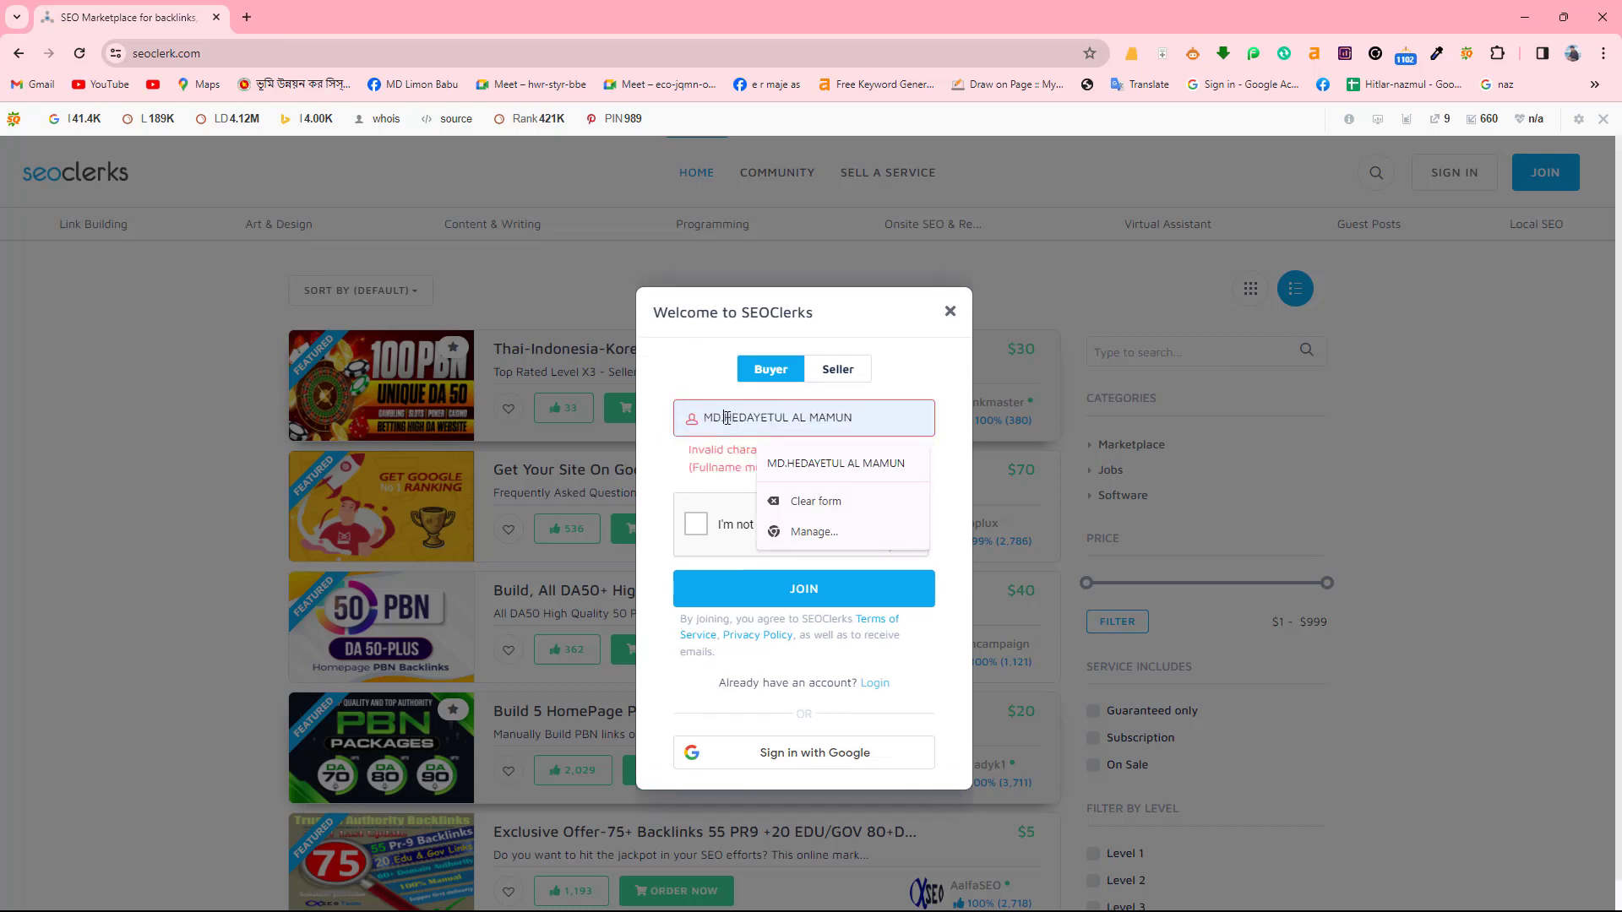
{"action": "key", "text": "BackSpace"}
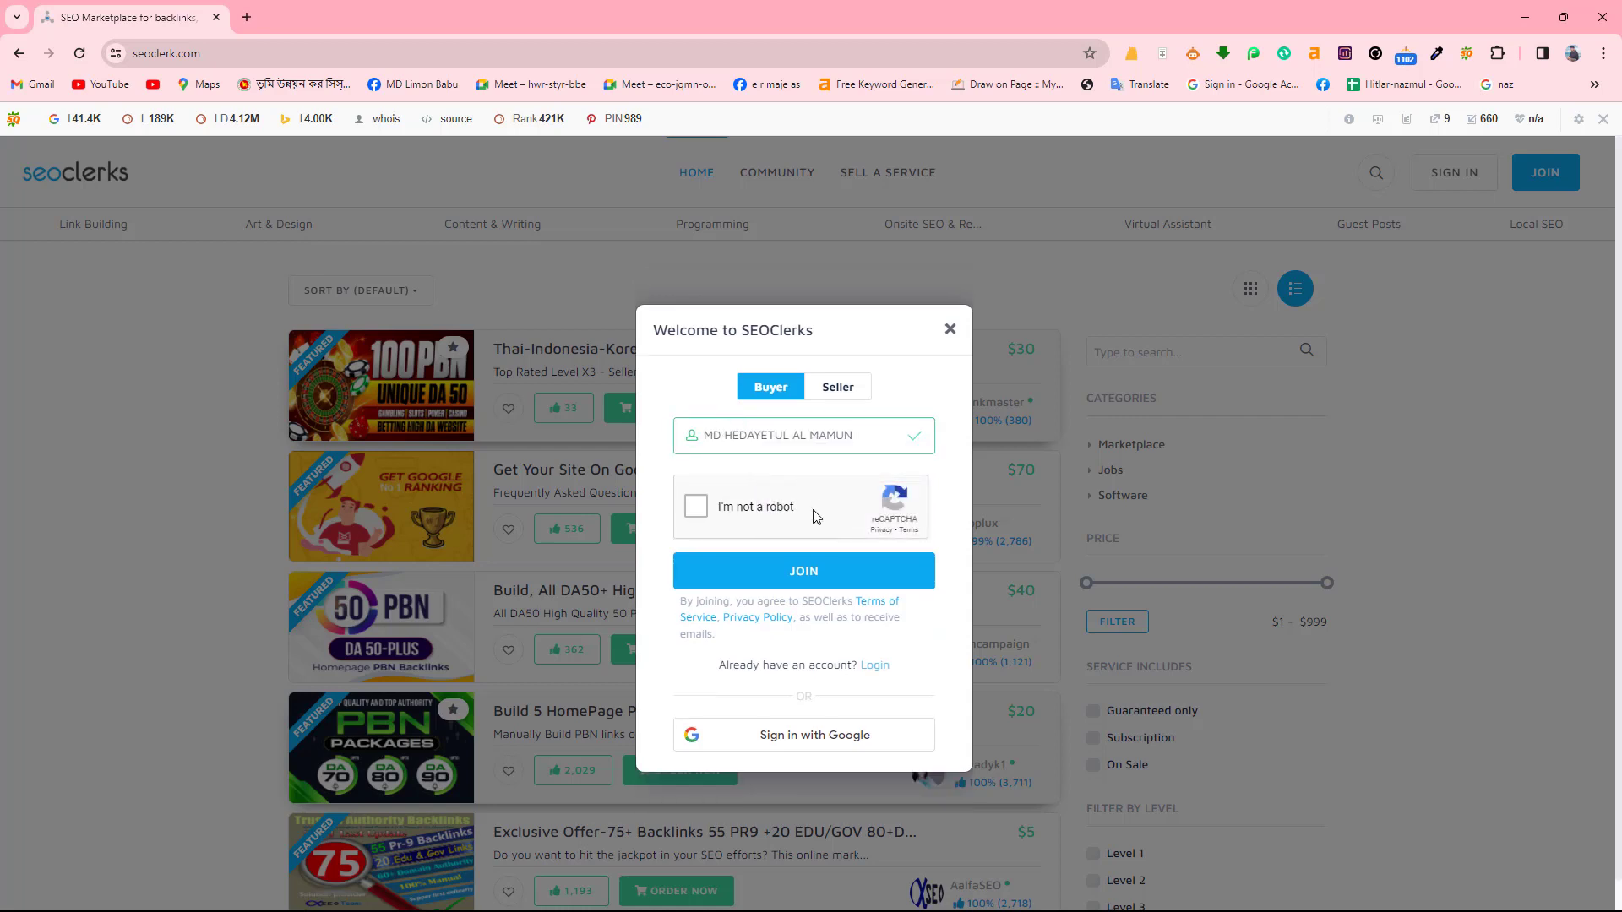
{"action": "left_click", "coordinate": [701, 515]}
- Choose the Seller account type, add the SEO skill tag, redo the reCAPTCHA and join
{"action": "left_click", "coordinate": [825, 393]}
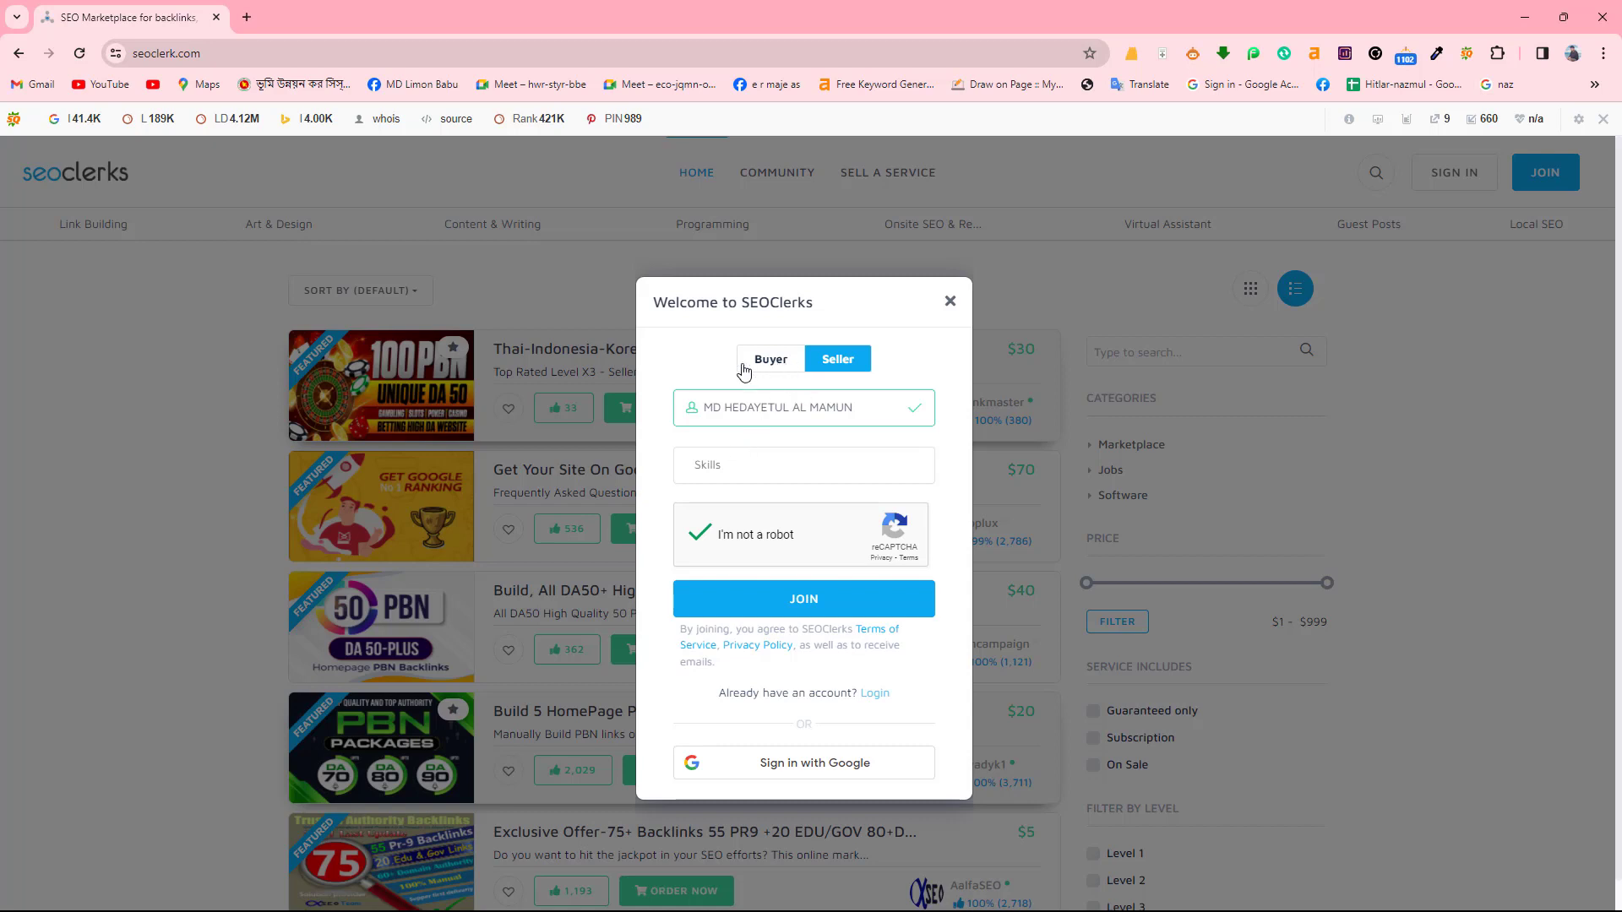
{"action": "left_click", "coordinate": [757, 456]}
{"action": "type", "text": "SEO"}
{"action": "key", "text": "Return"}
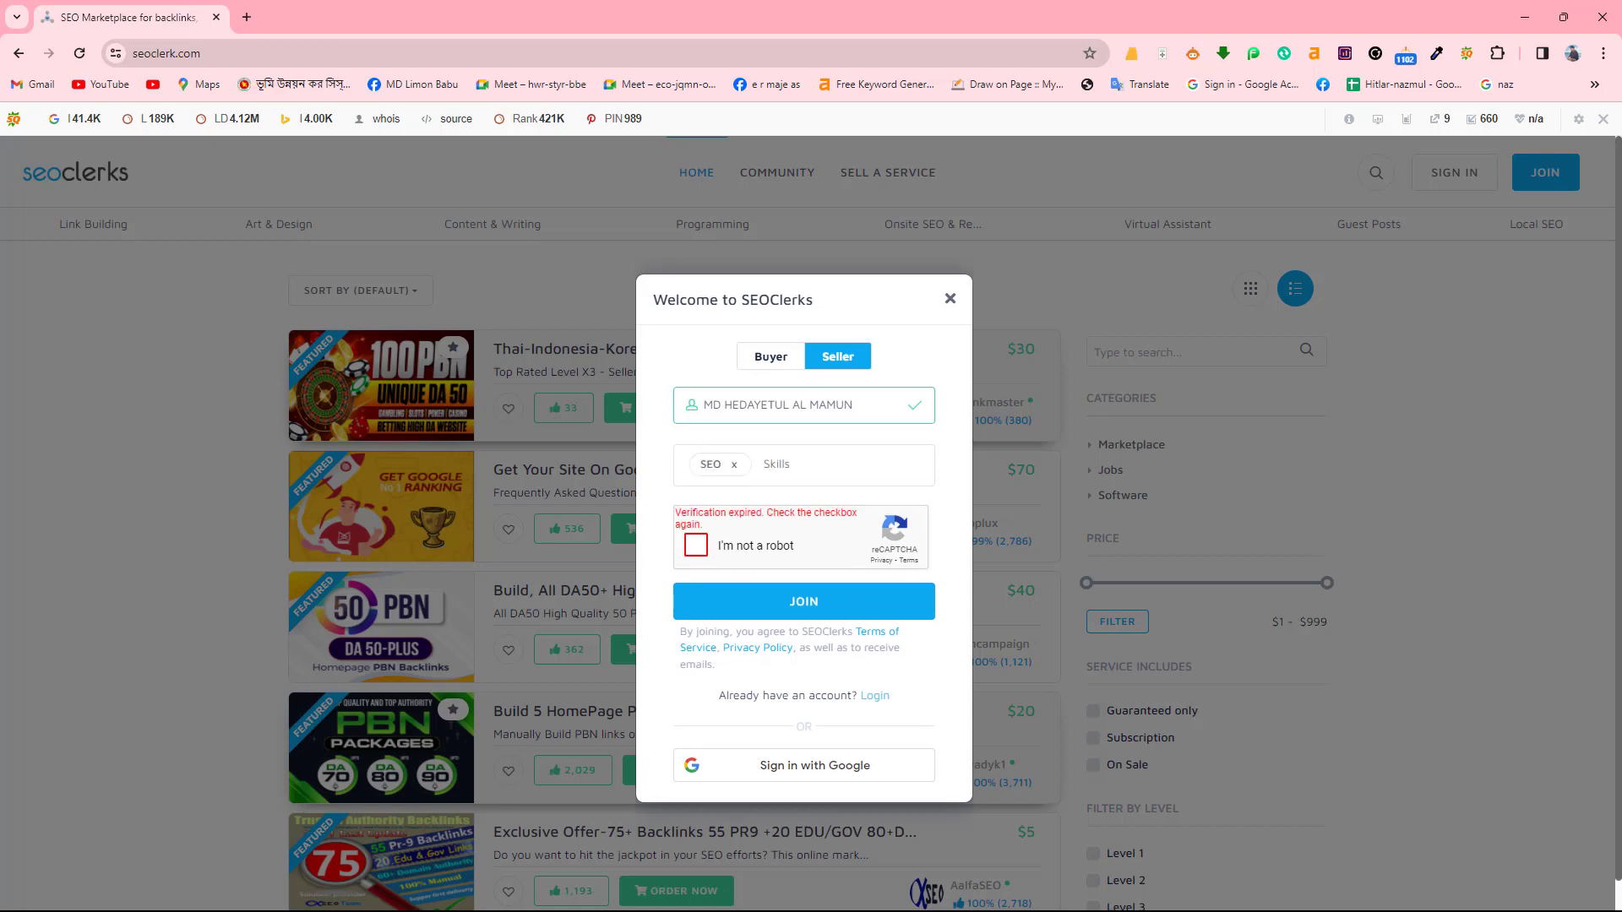
{"action": "left_click", "coordinate": [708, 549]}
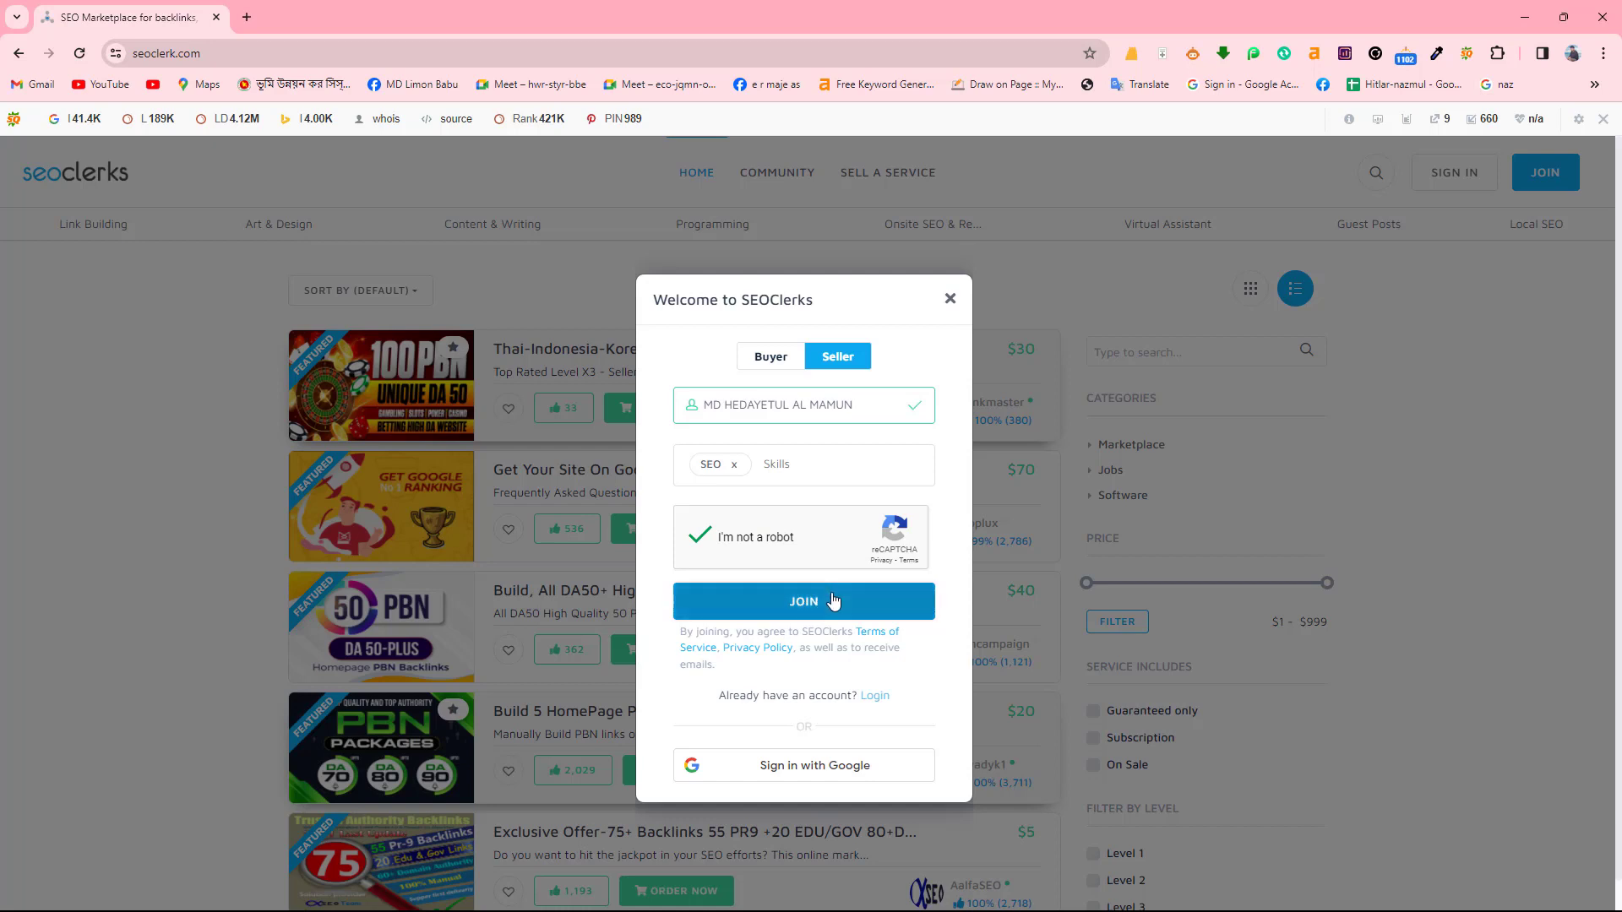
{"action": "left_click", "coordinate": [804, 603]}
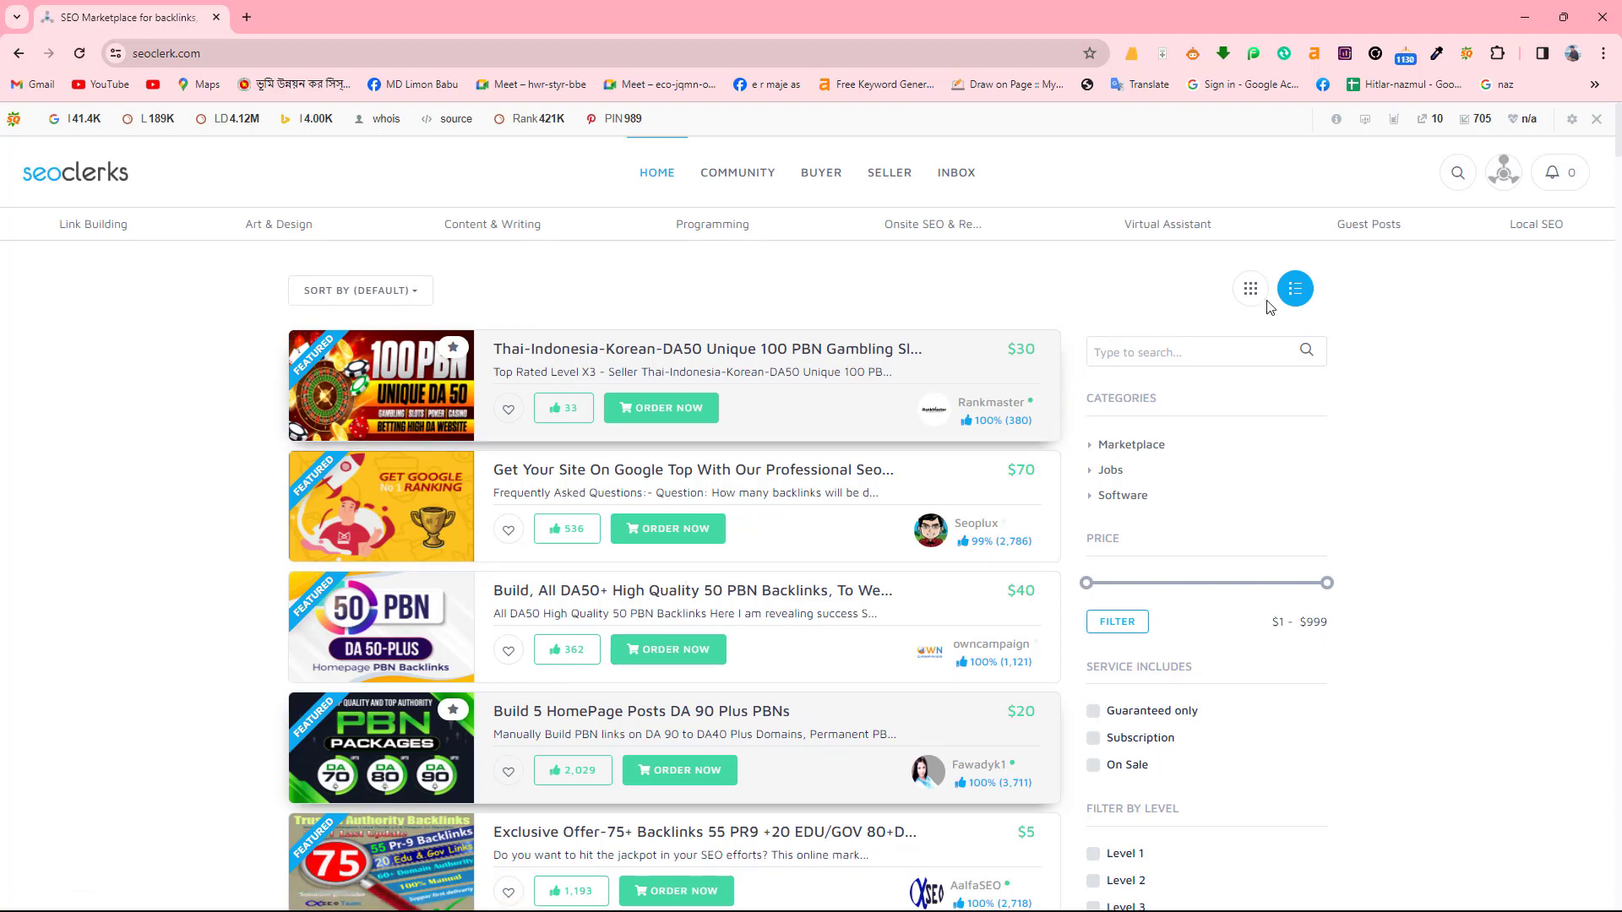
- Open your own profile page from the avatar menu and review its sections
{"action": "left_click", "coordinate": [1508, 176]}
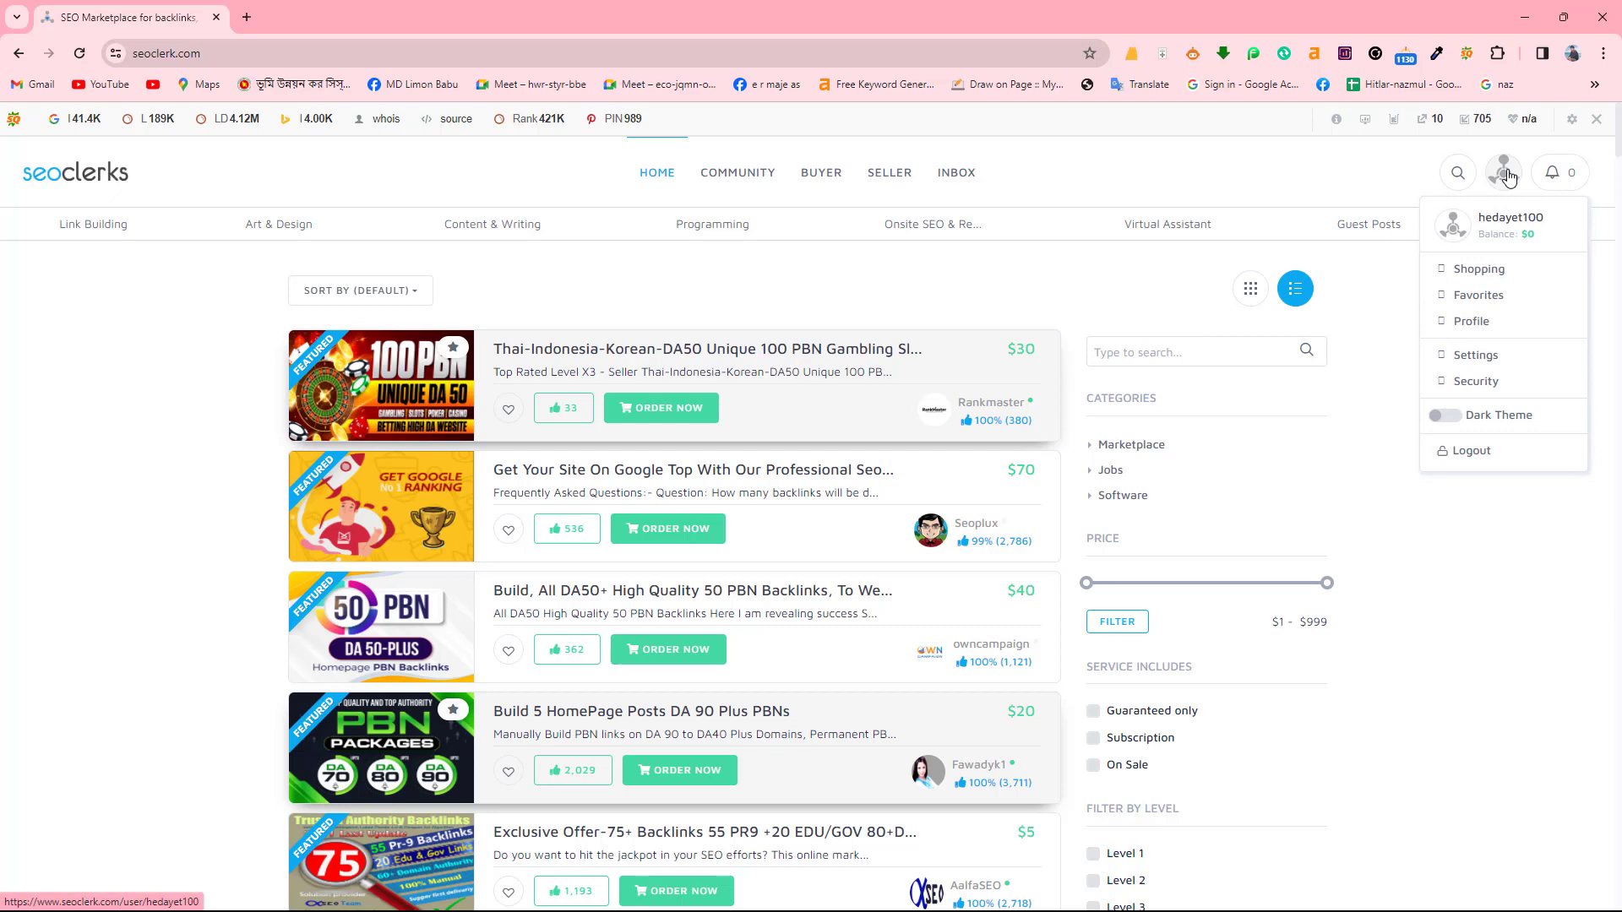
{"action": "left_click", "coordinate": [1508, 176]}
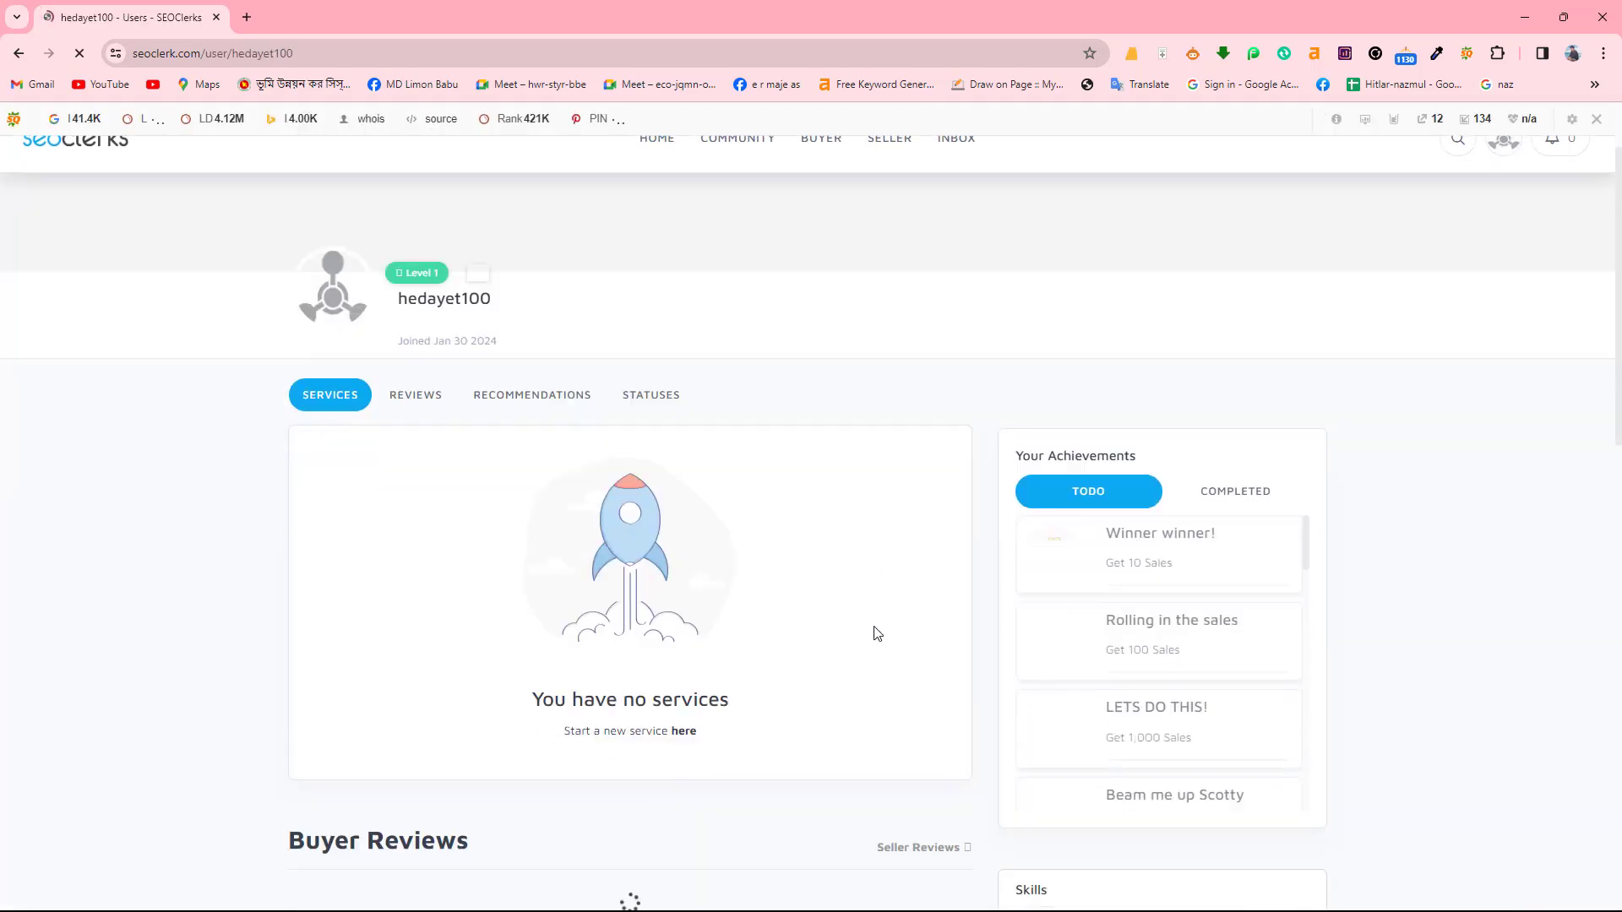
{"action": "scroll", "coordinate": [877, 634], "scroll_direction": "down", "scroll_amount": 3}
{"action": "scroll", "coordinate": [875, 625], "scroll_direction": "down", "scroll_amount": 4}
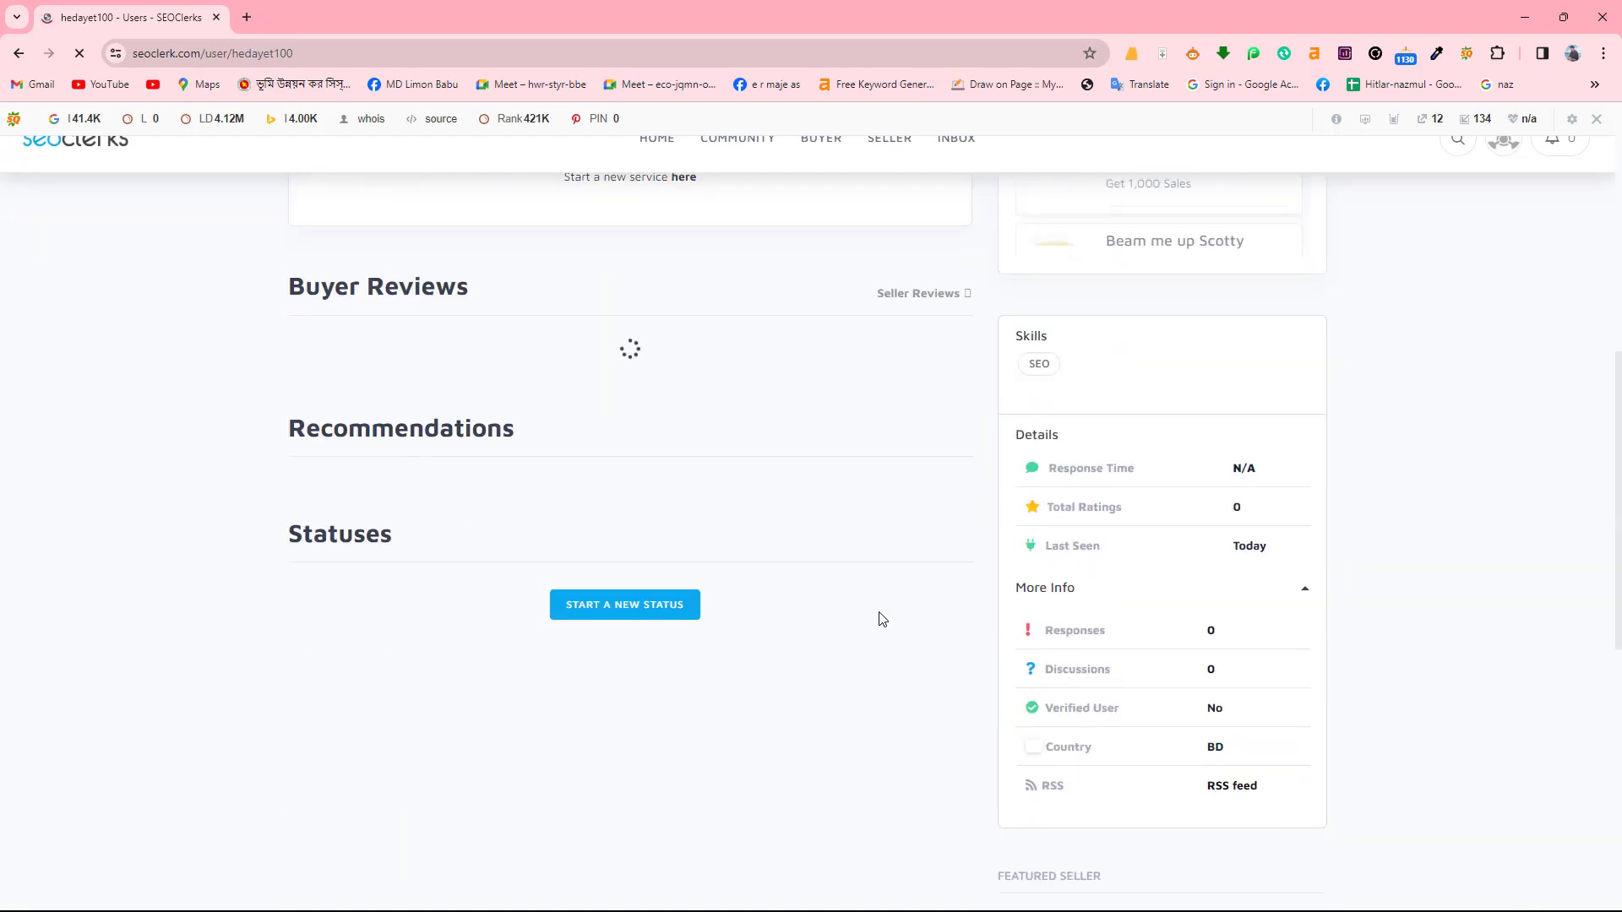
{"action": "scroll", "coordinate": [883, 617], "scroll_direction": "up", "scroll_amount": 4}
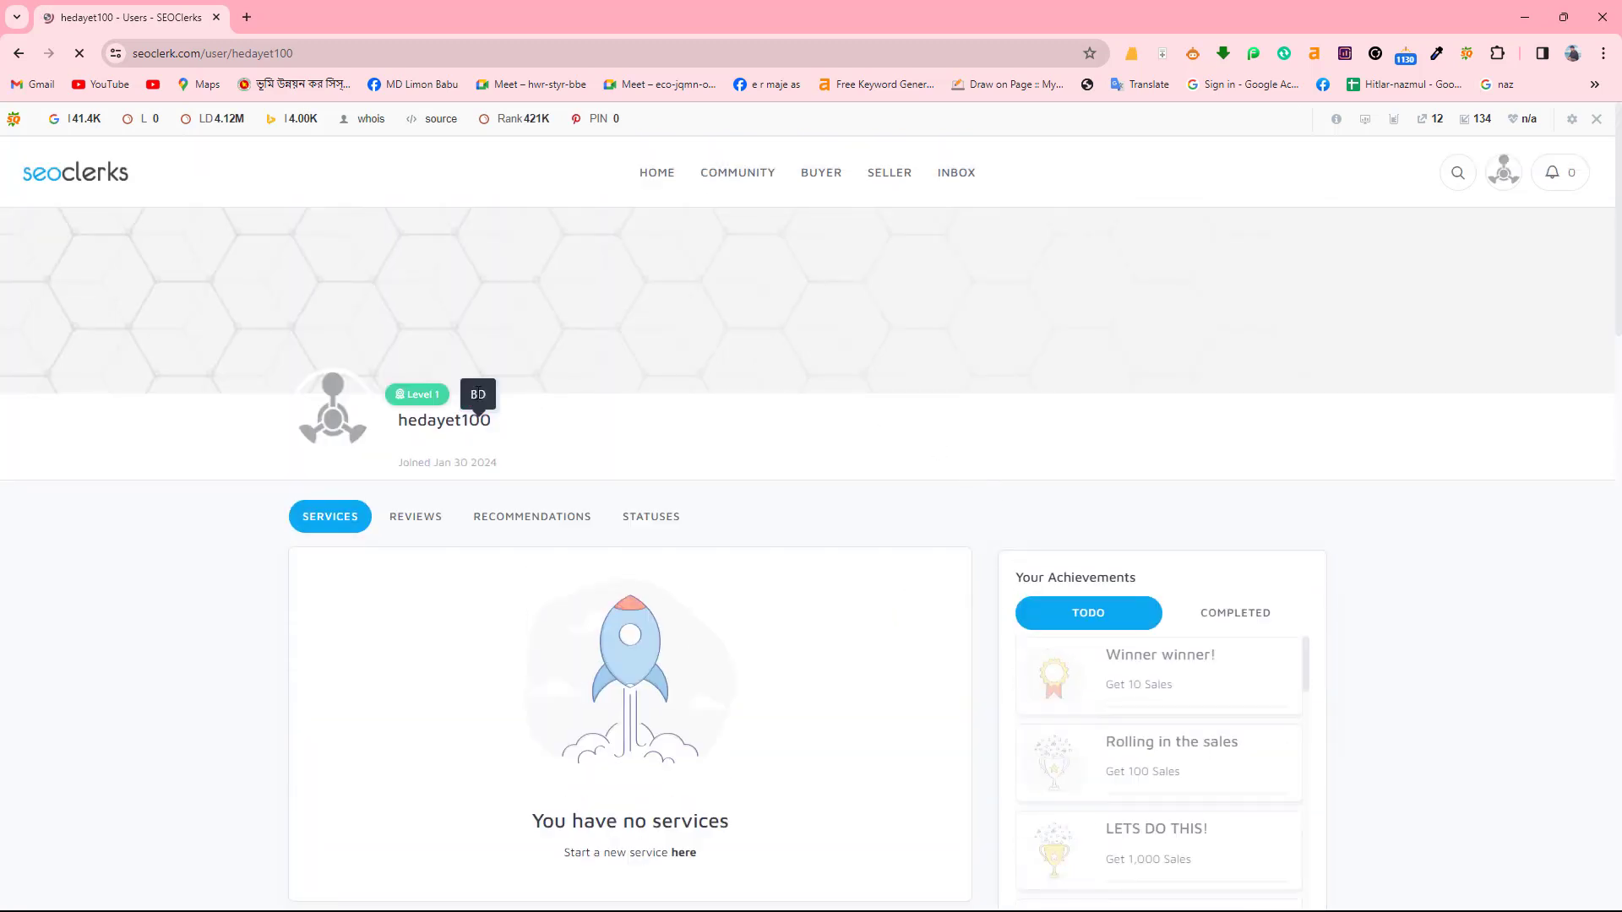
- Reload the profile from the avatar's Profile entry and open the account Settings page
{"action": "mouse_move", "coordinate": [1501, 173]}
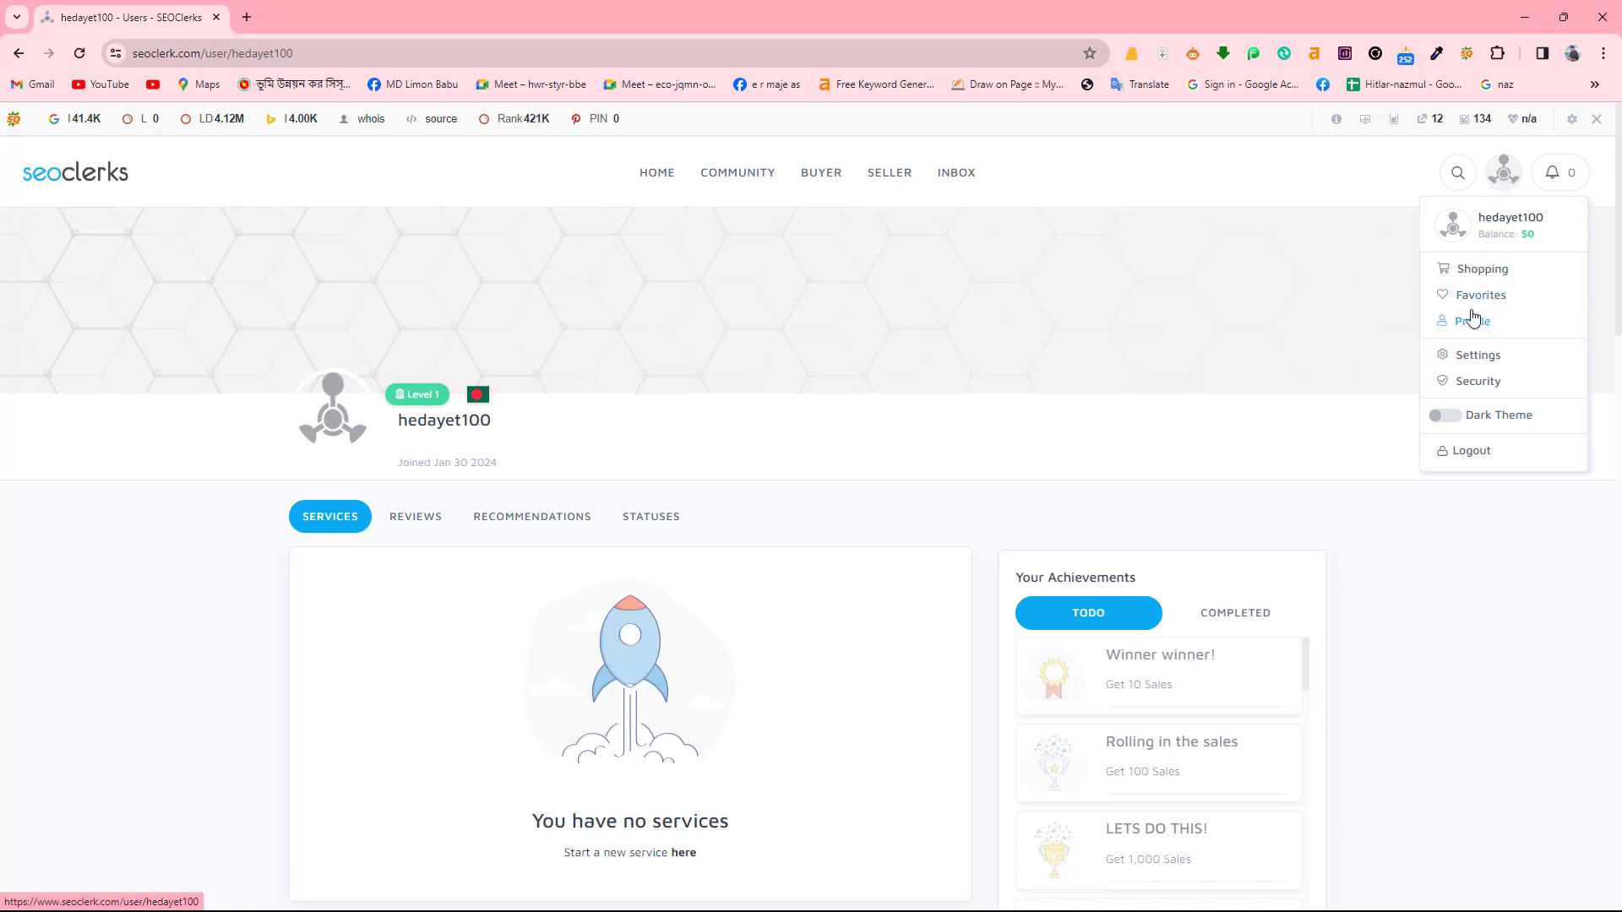
{"action": "left_click", "coordinate": [1470, 322]}
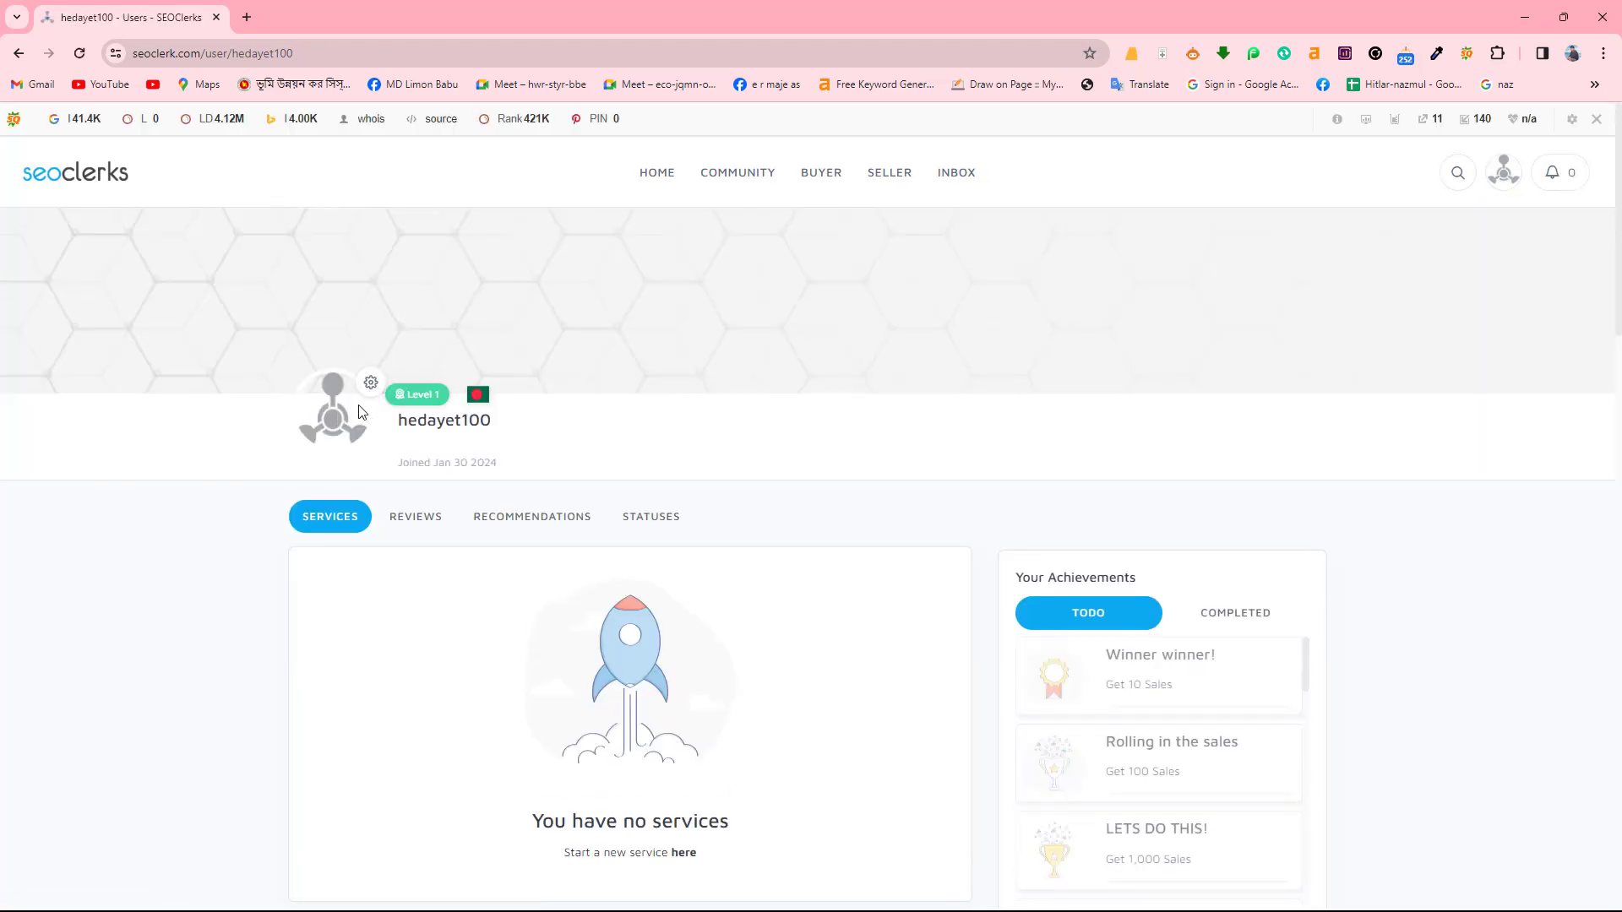
{"action": "left_click", "coordinate": [374, 388]}
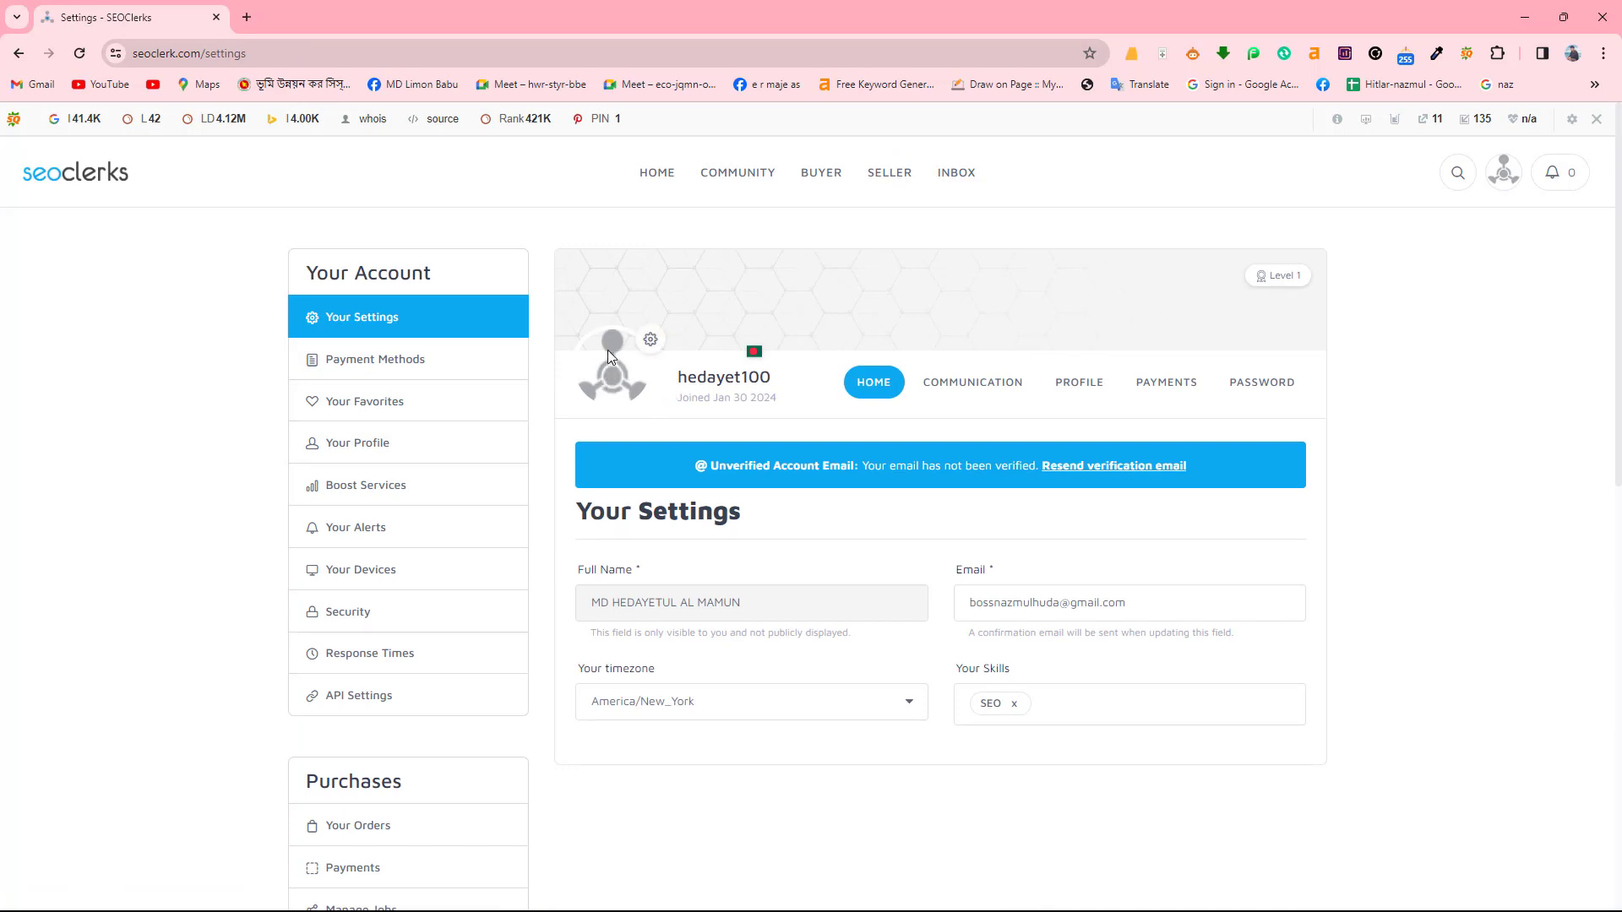
- Start a profile picture upload and browse to the D:\DOWNLOAD ALL folder
{"action": "left_click", "coordinate": [651, 340]}
{"action": "left_click", "coordinate": [783, 518]}
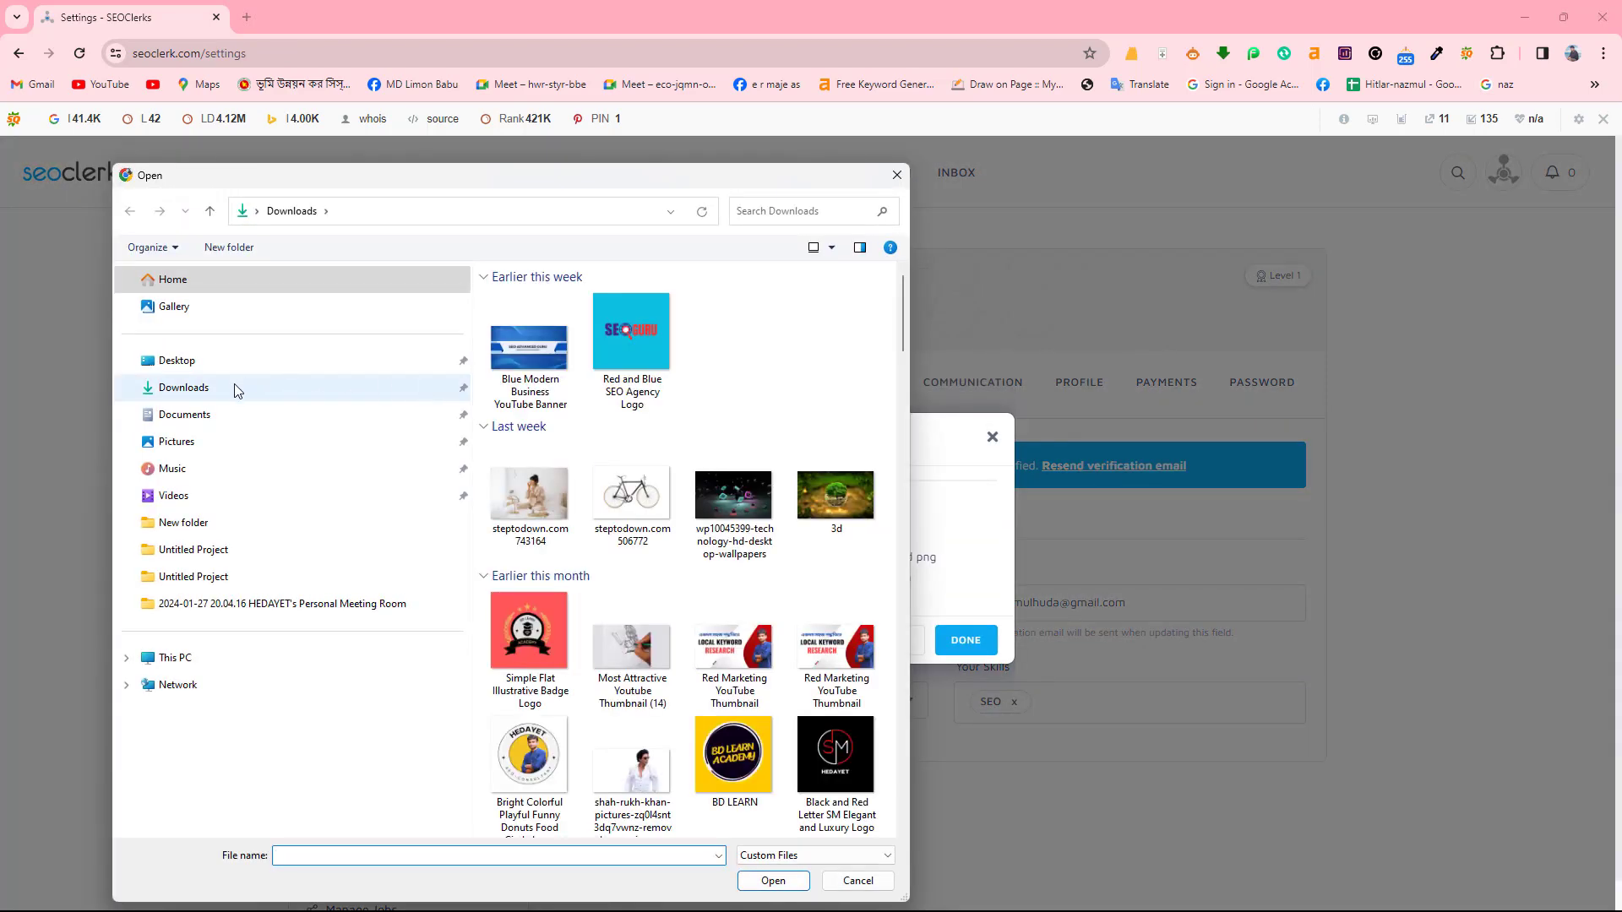
{"action": "left_click", "coordinate": [236, 390]}
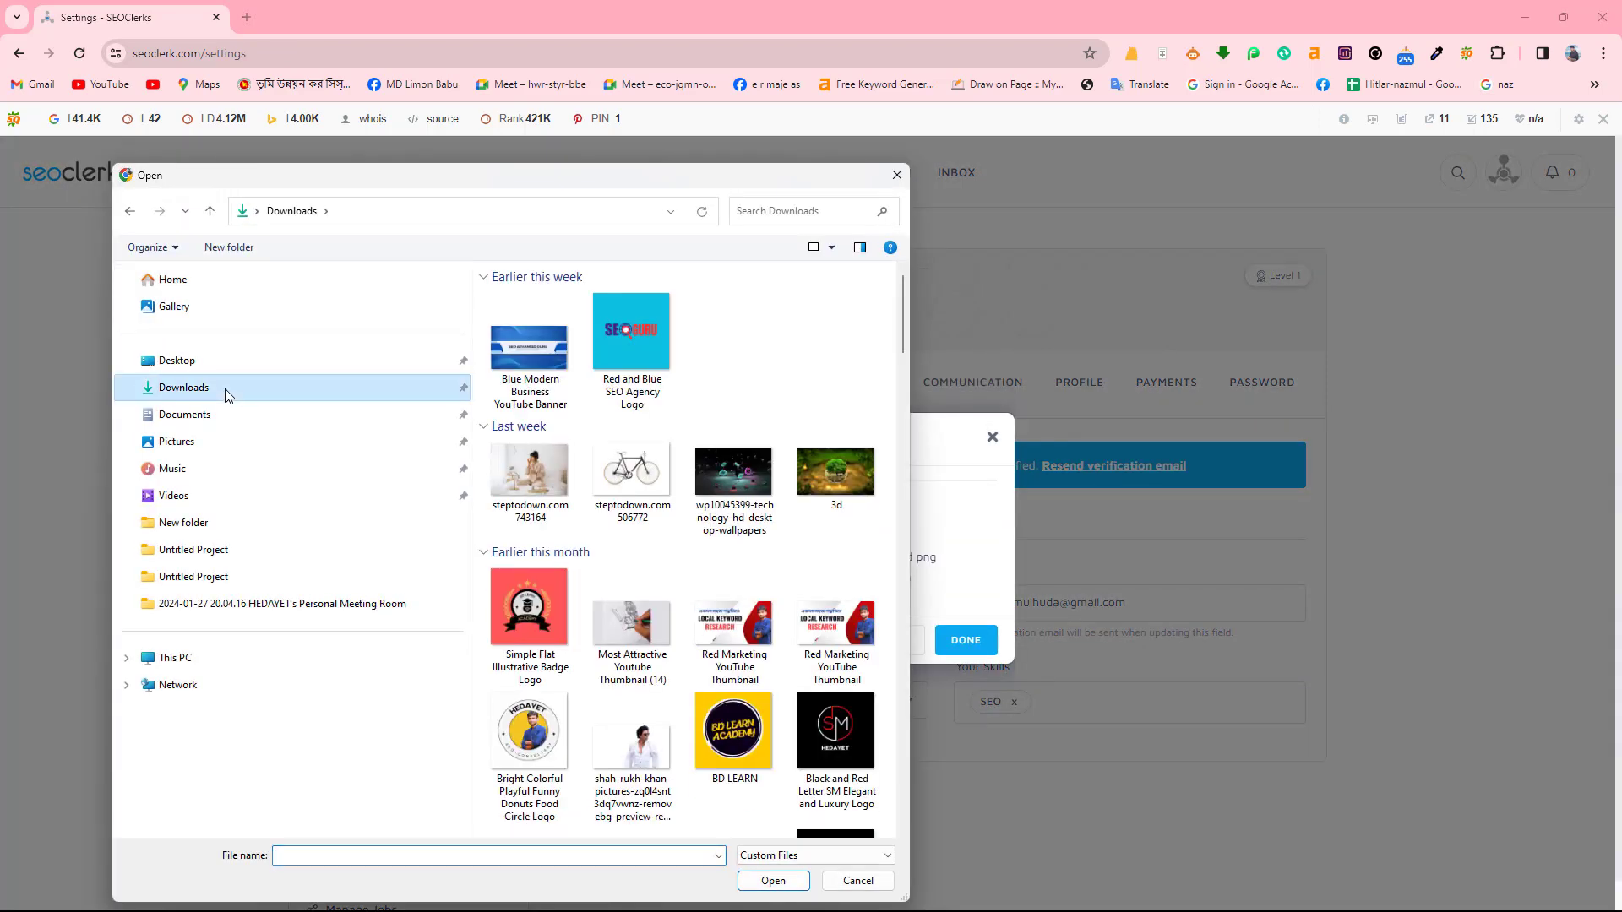
{"action": "scroll", "coordinate": [733, 659], "scroll_direction": "down", "scroll_amount": 10}
{"action": "scroll", "coordinate": [733, 659], "scroll_direction": "down", "scroll_amount": 15}
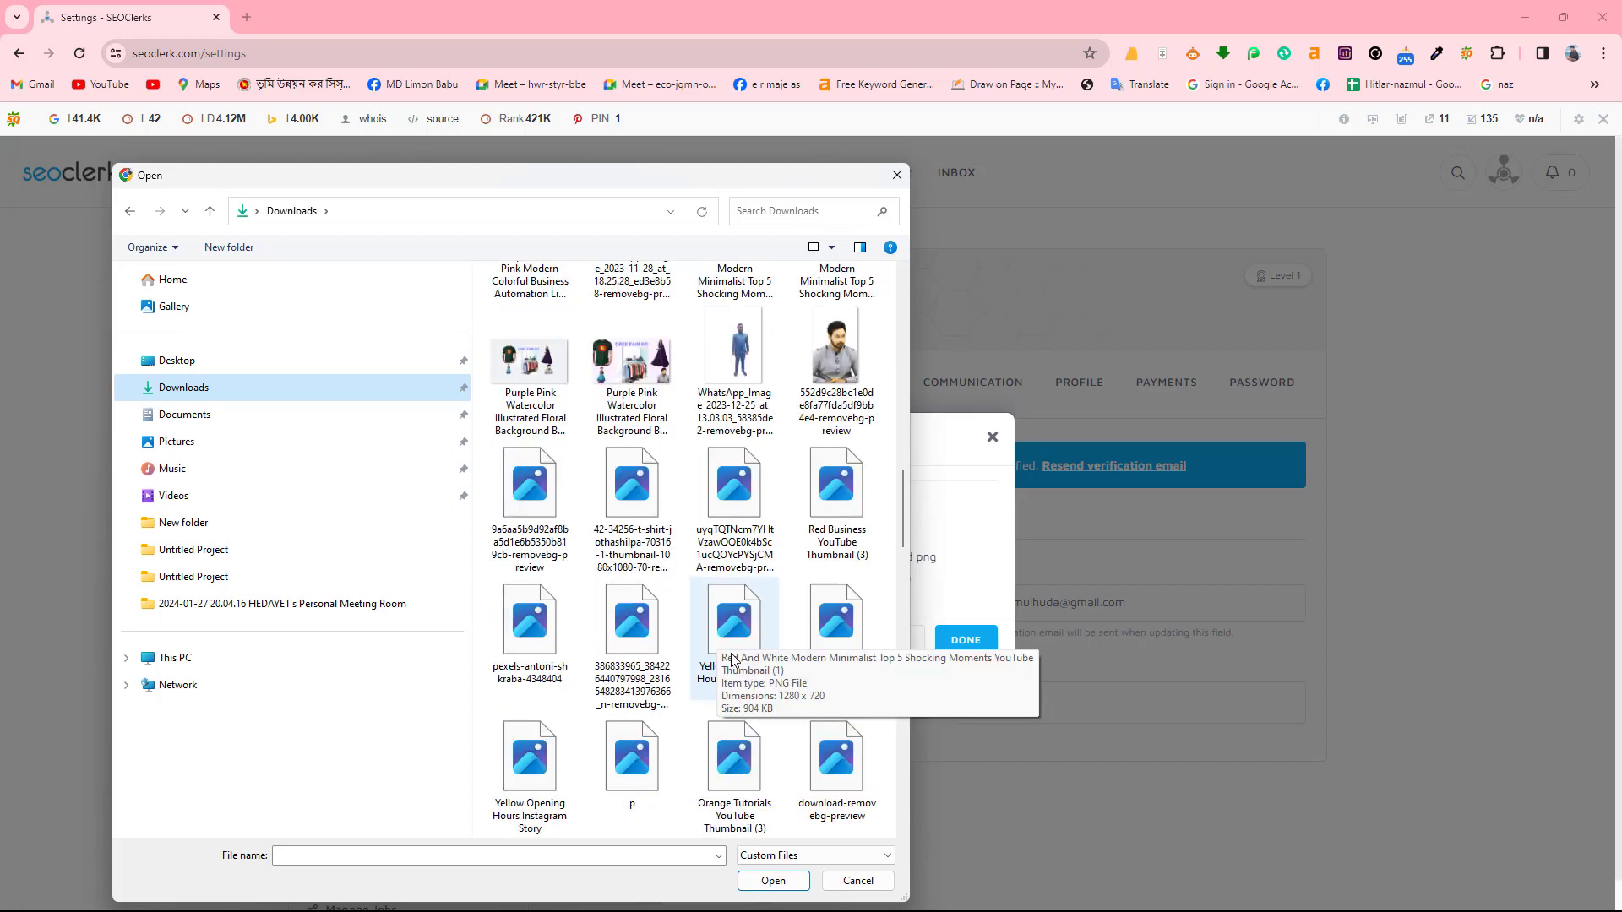
{"action": "scroll", "coordinate": [756, 659], "scroll_direction": "down", "scroll_amount": 5}
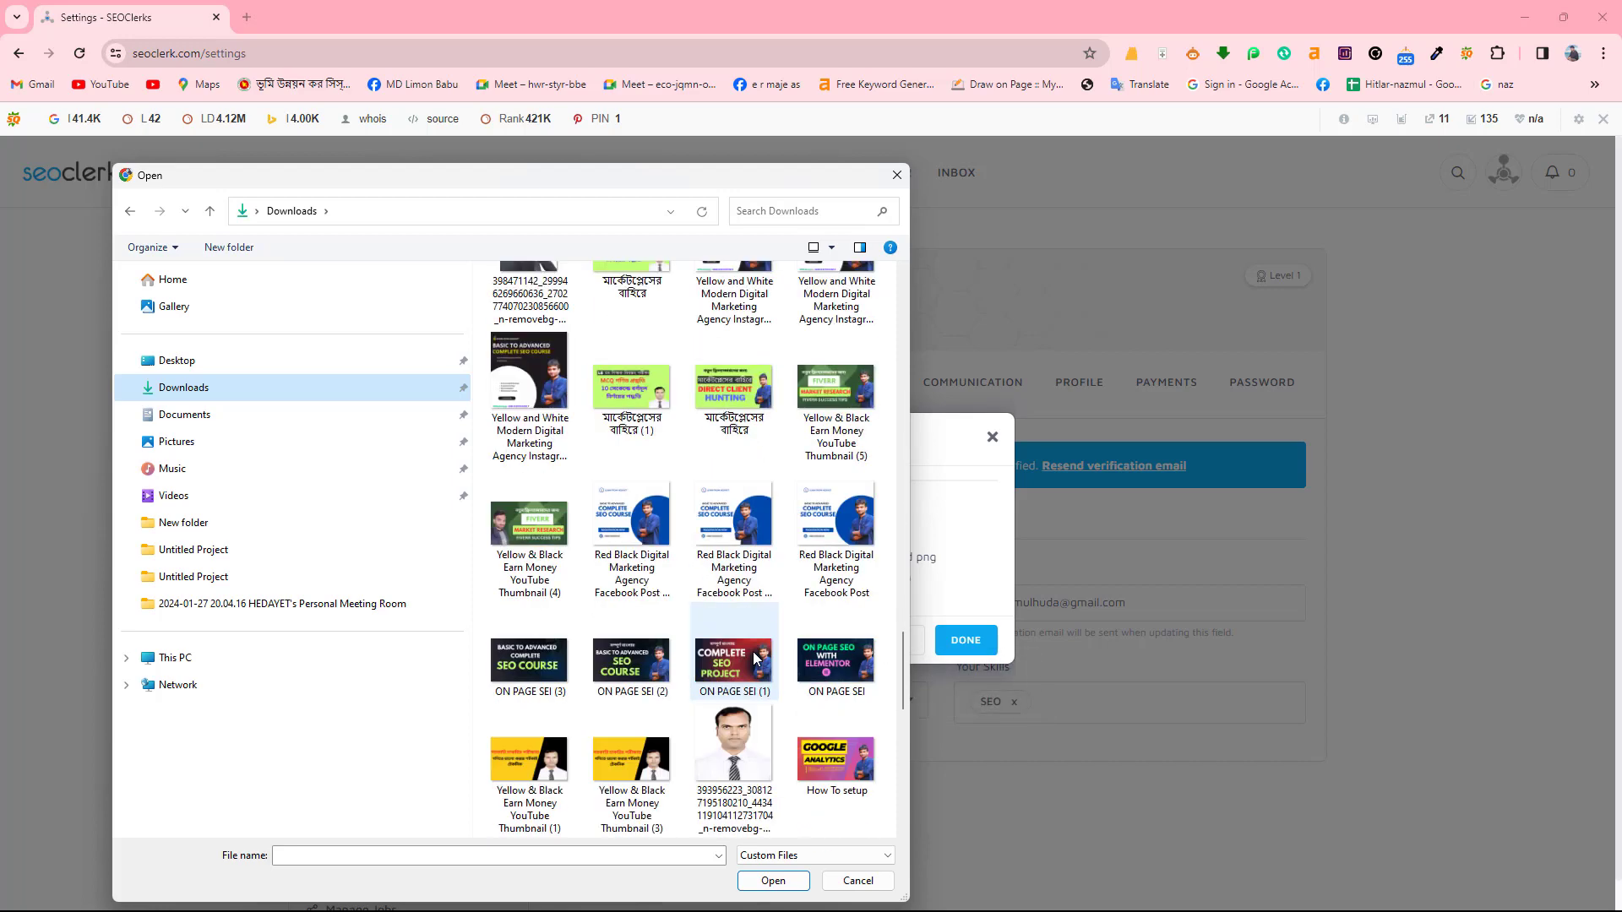
{"action": "scroll", "coordinate": [756, 655], "scroll_direction": "down", "scroll_amount": 5}
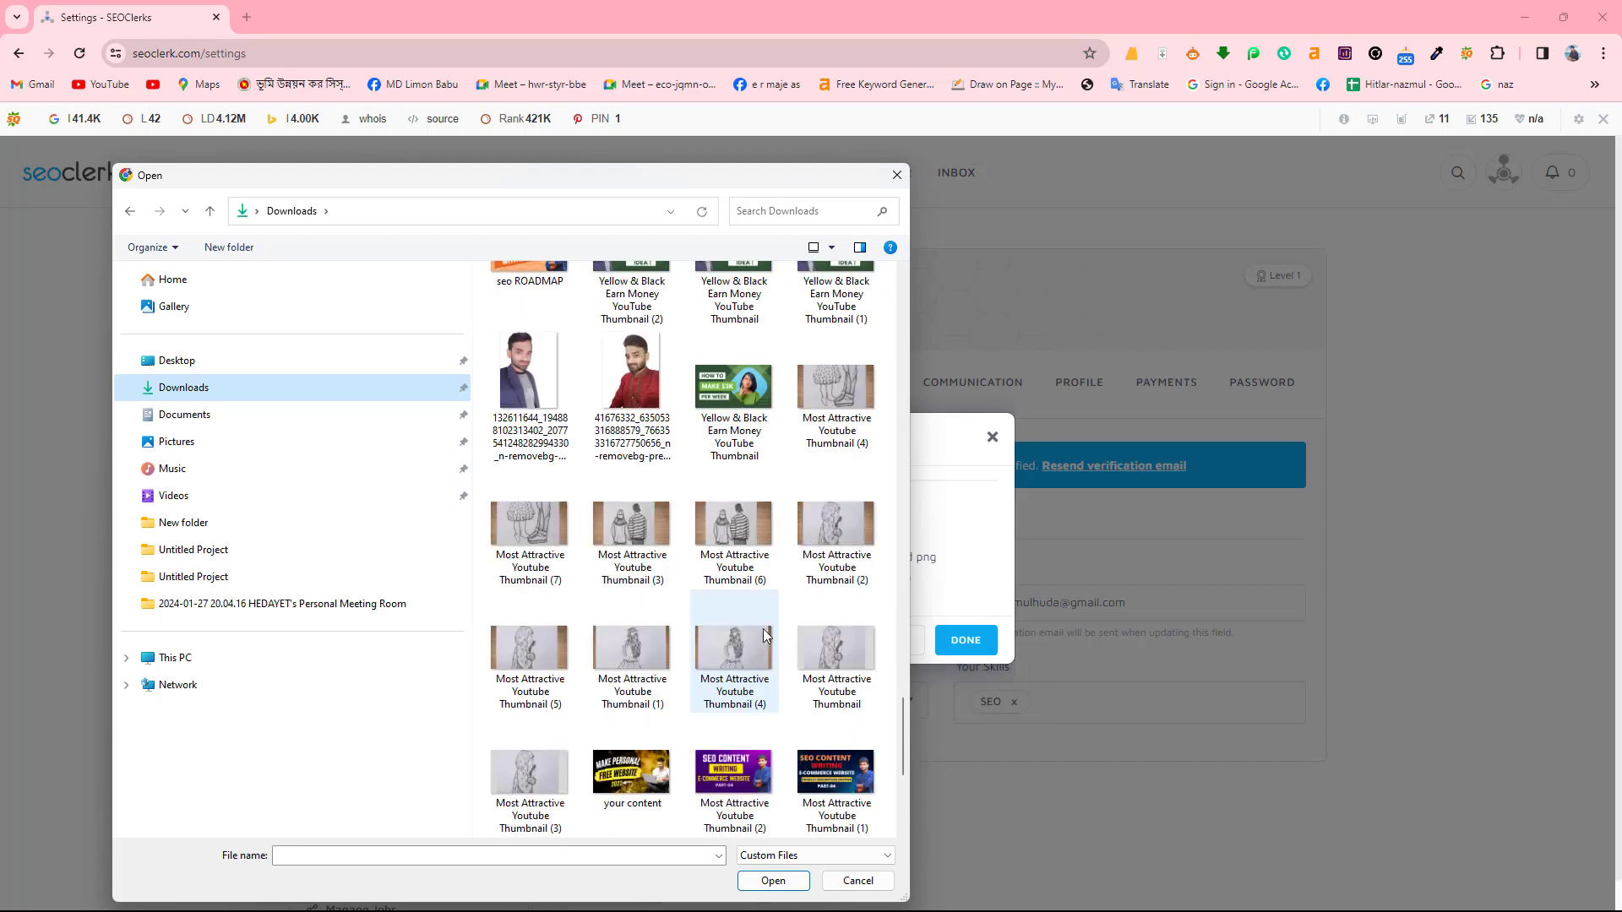
{"action": "scroll", "coordinate": [763, 628], "scroll_direction": "up", "scroll_amount": 5}
{"action": "scroll", "coordinate": [763, 628], "scroll_direction": "up", "scroll_amount": 5}
{"action": "scroll", "coordinate": [762, 628], "scroll_direction": "up", "scroll_amount": 15}
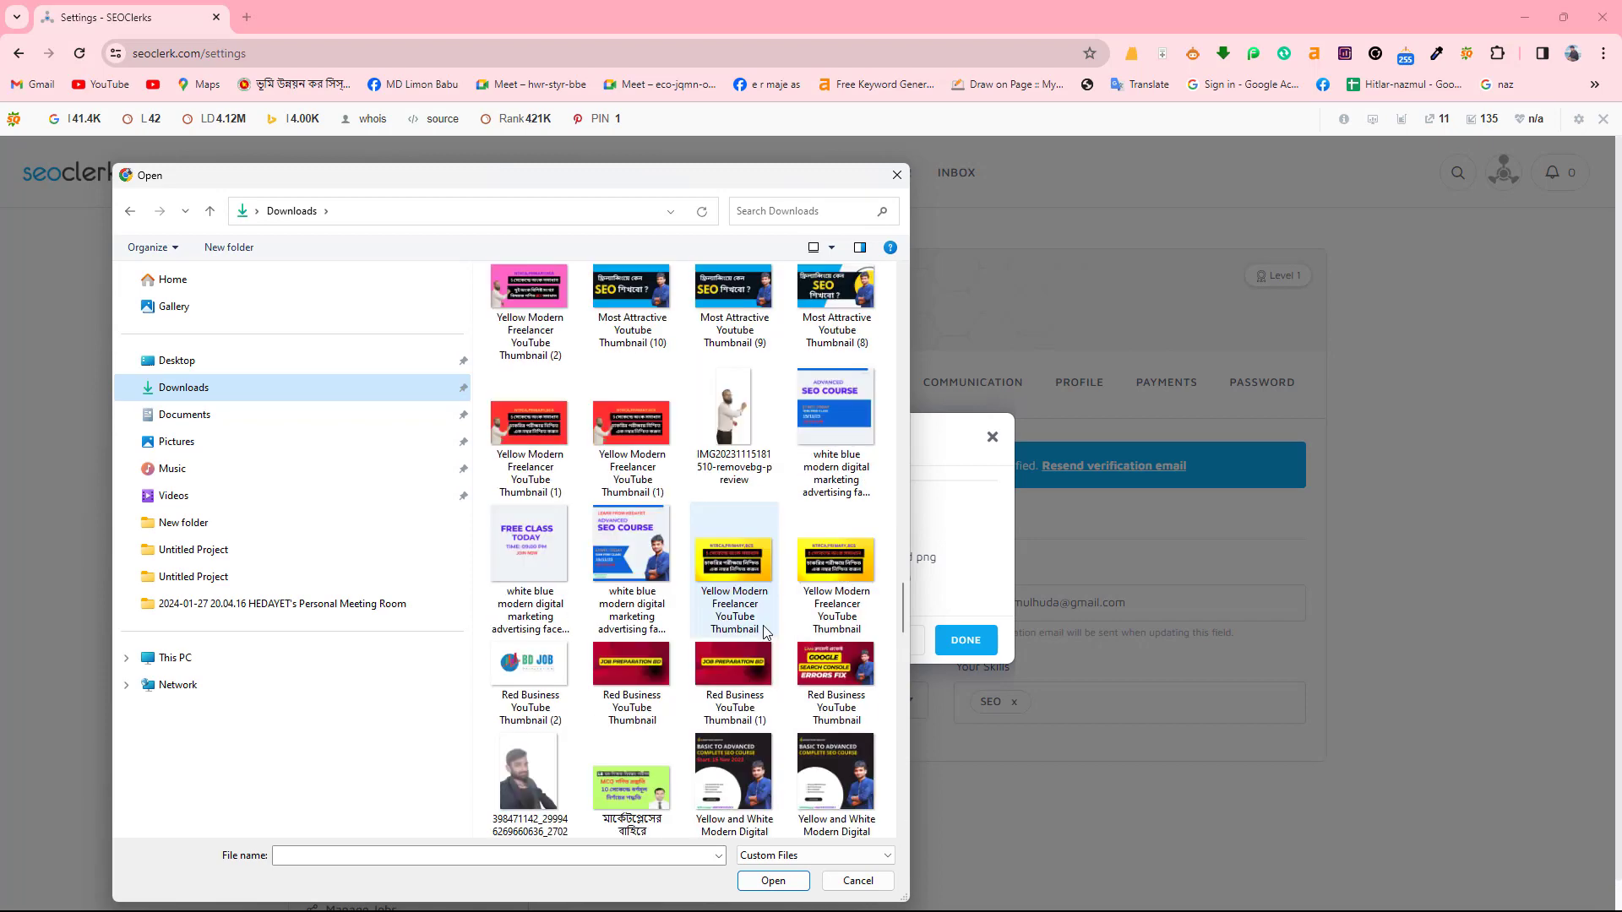
{"action": "scroll", "coordinate": [759, 619], "scroll_direction": "up", "scroll_amount": 10}
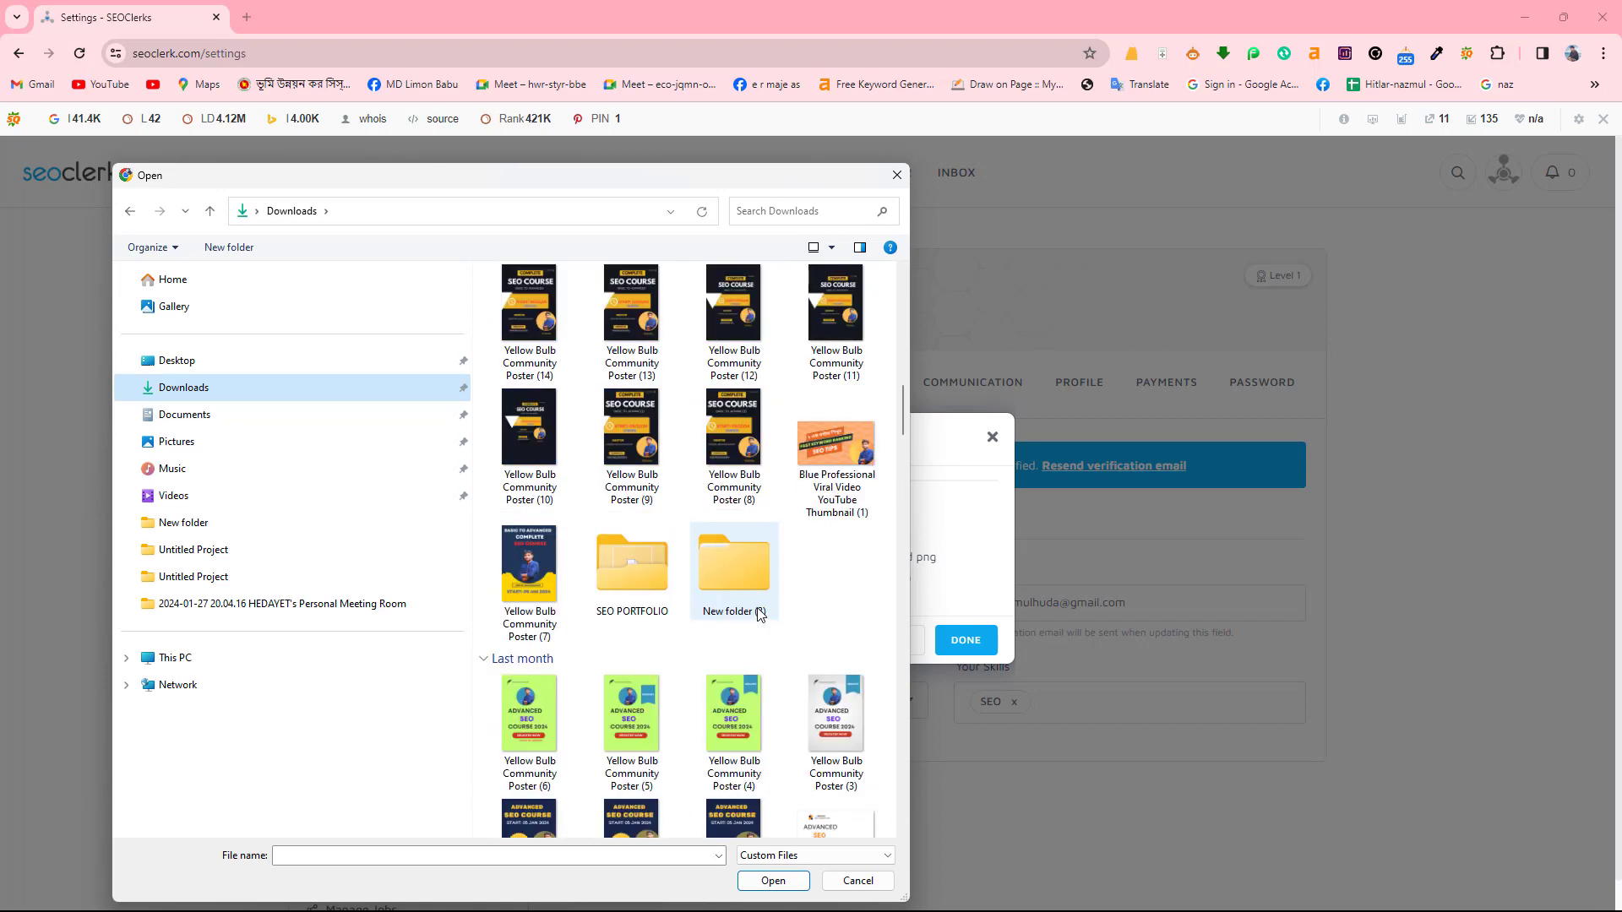
{"action": "scroll", "coordinate": [659, 558], "scroll_direction": "down", "scroll_amount": 5}
{"action": "scroll", "coordinate": [653, 551], "scroll_direction": "down", "scroll_amount": 10}
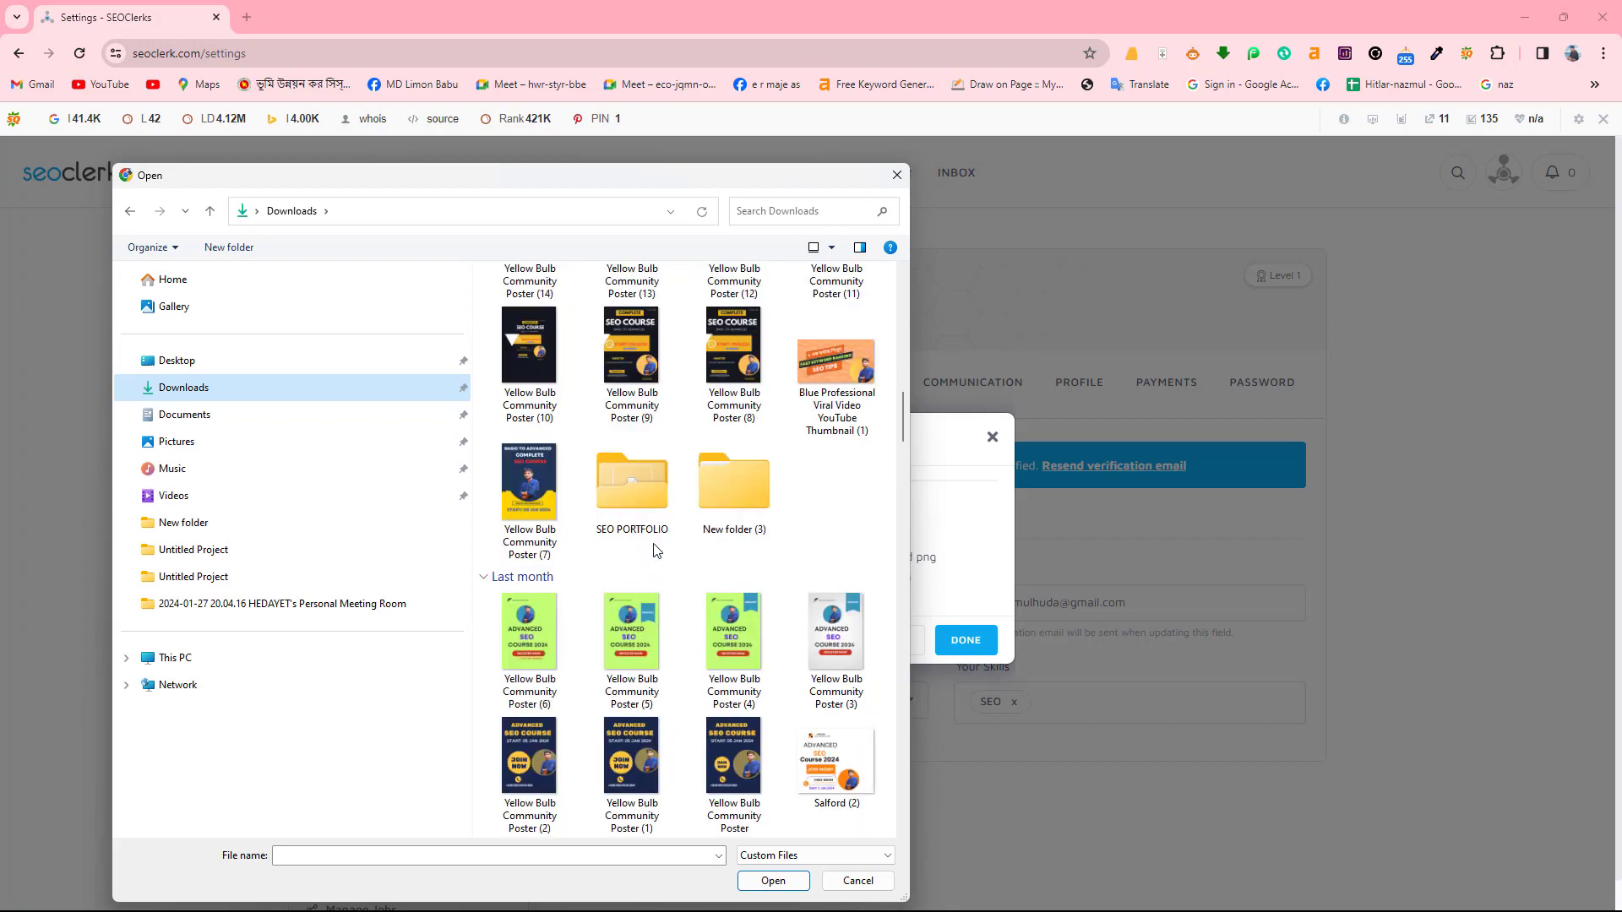
{"action": "scroll", "coordinate": [654, 549], "scroll_direction": "up", "scroll_amount": 15}
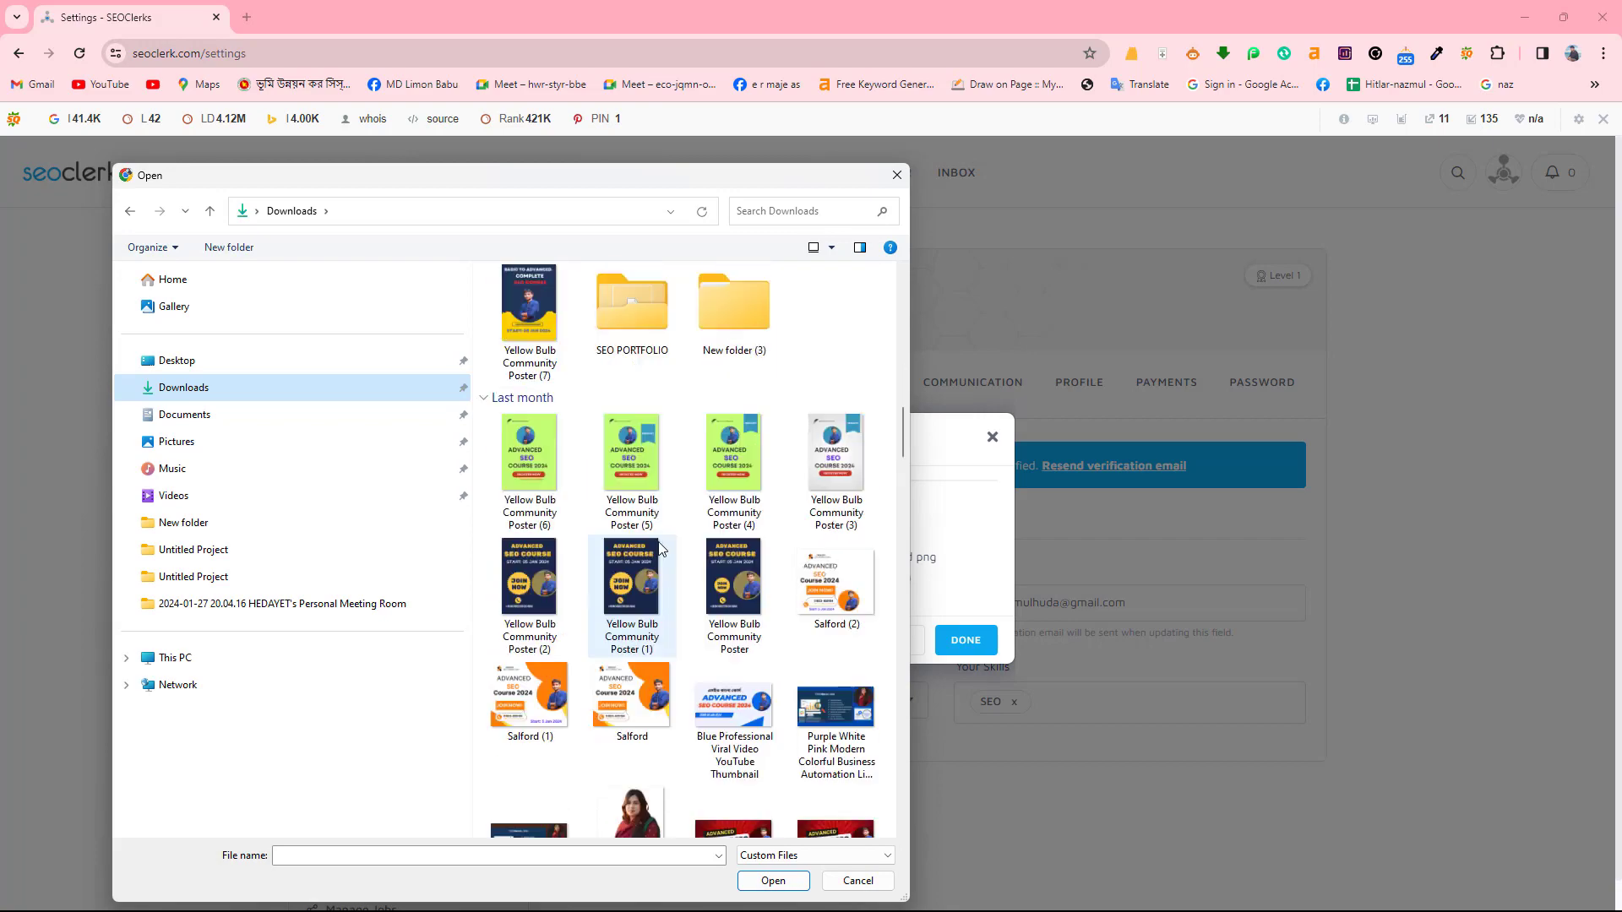
{"action": "scroll", "coordinate": [701, 574], "scroll_direction": "down", "scroll_amount": 20}
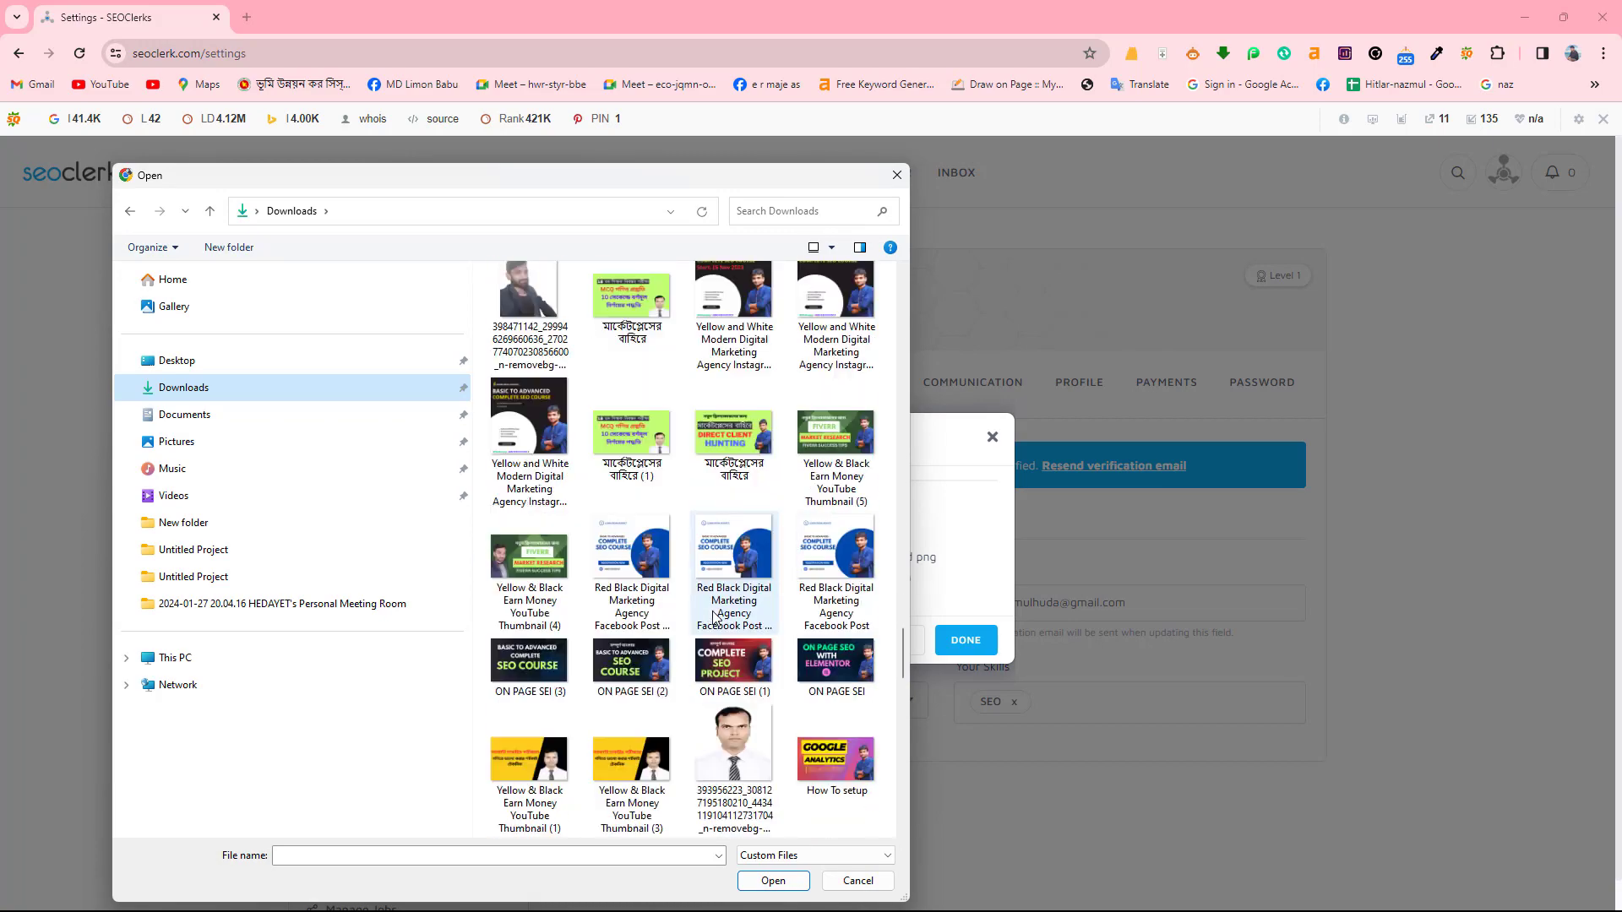
{"action": "scroll", "coordinate": [712, 606], "scroll_direction": "up", "scroll_amount": 5}
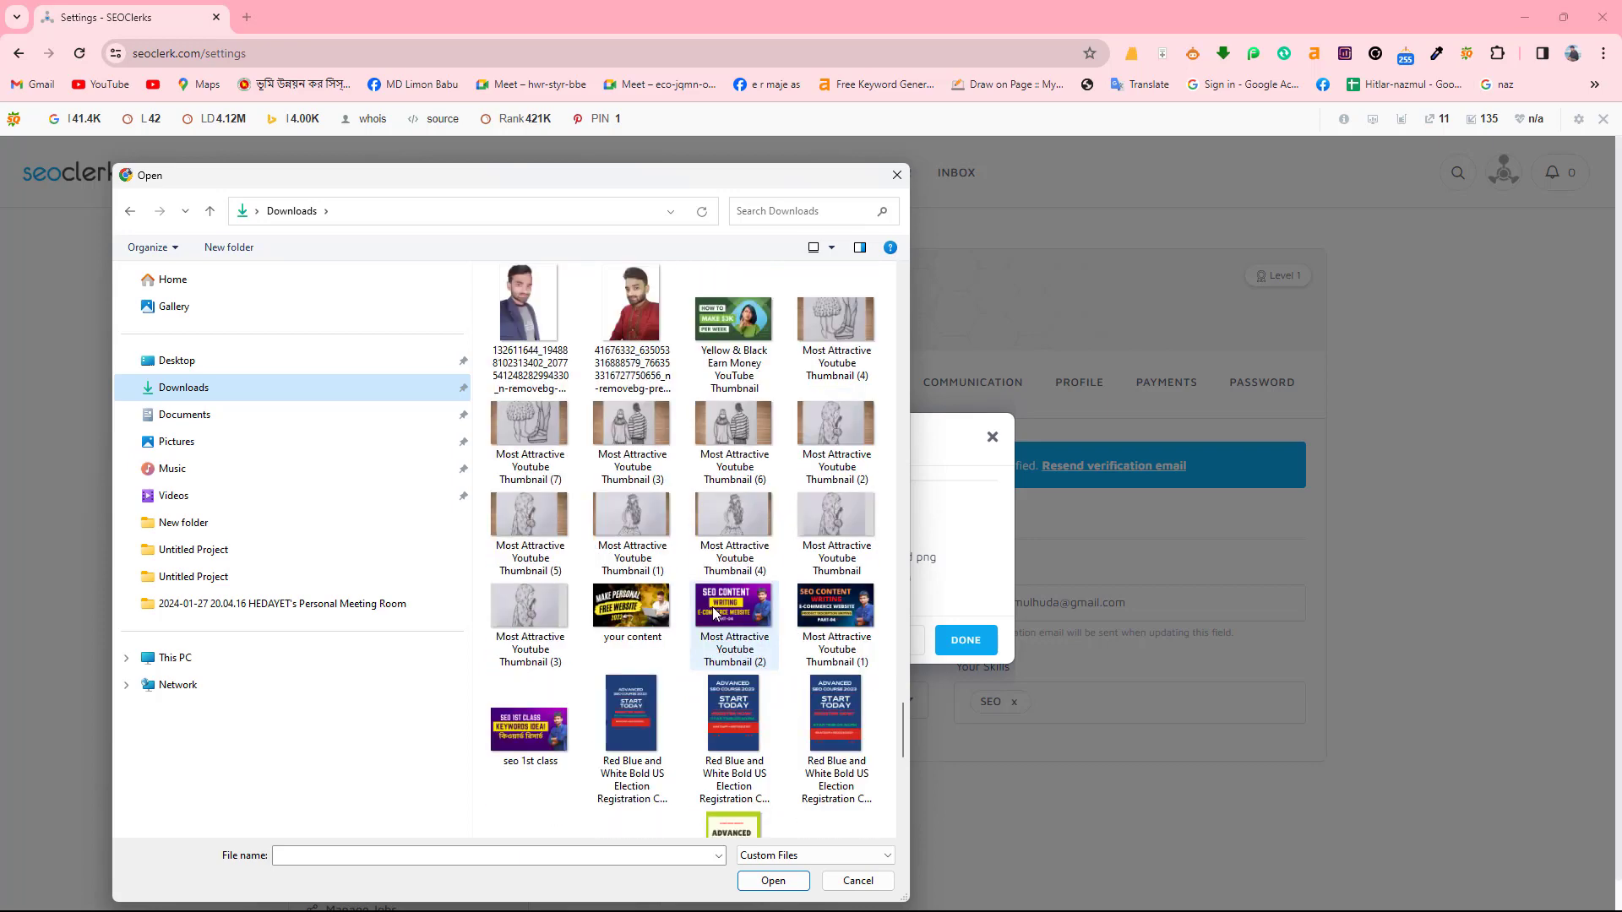
{"action": "scroll", "coordinate": [713, 612], "scroll_direction": "down", "scroll_amount": 5}
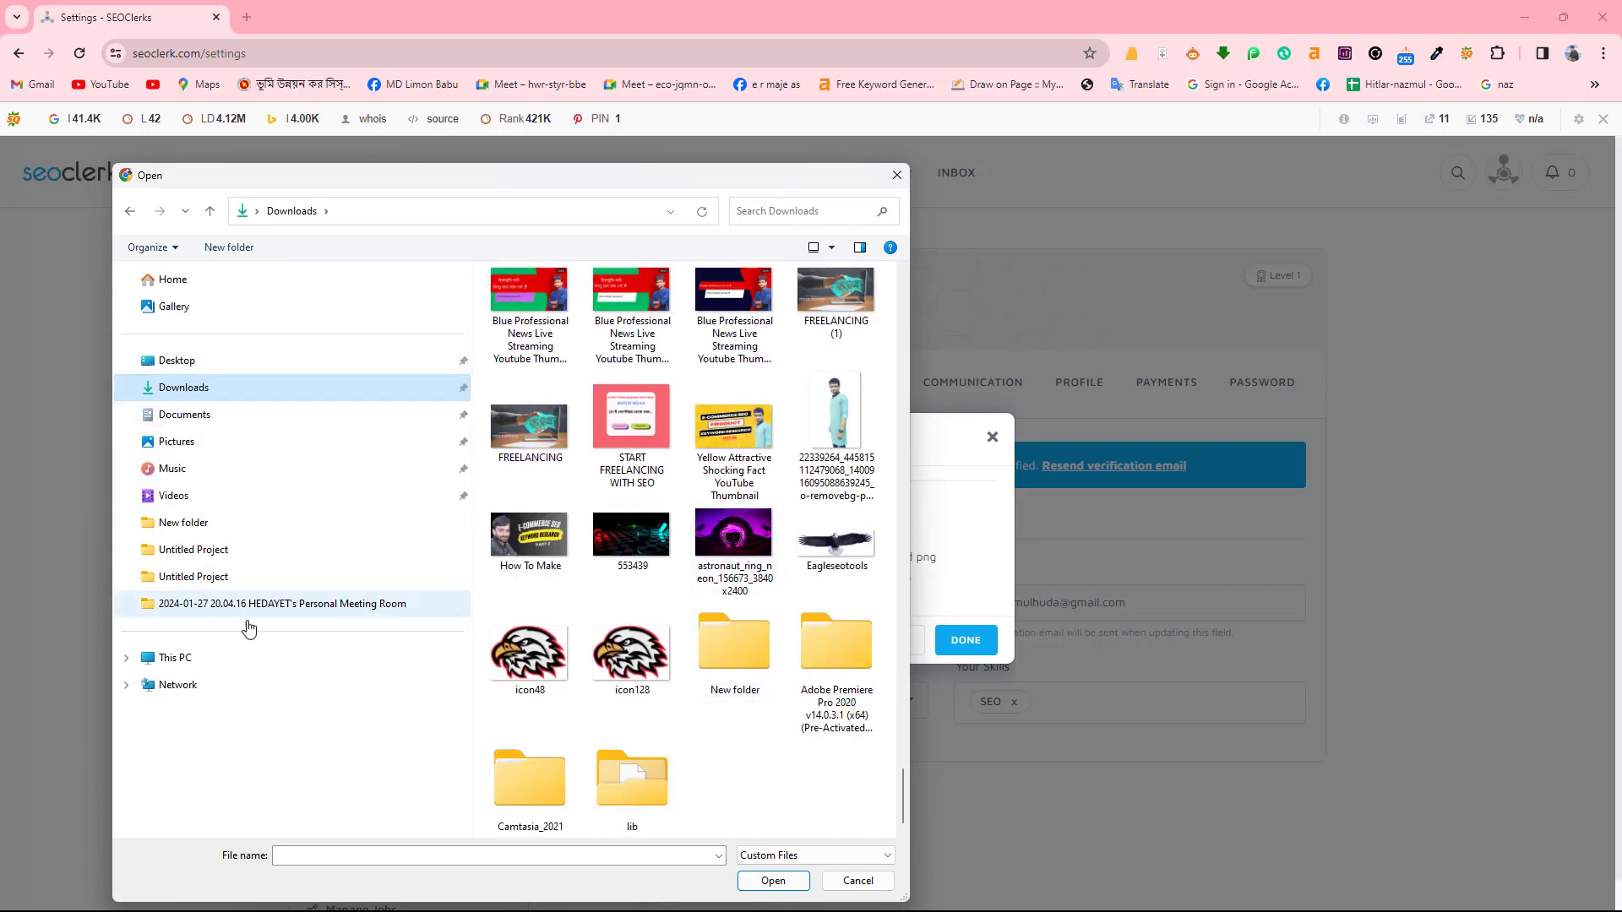
{"action": "left_click", "coordinate": [227, 663]}
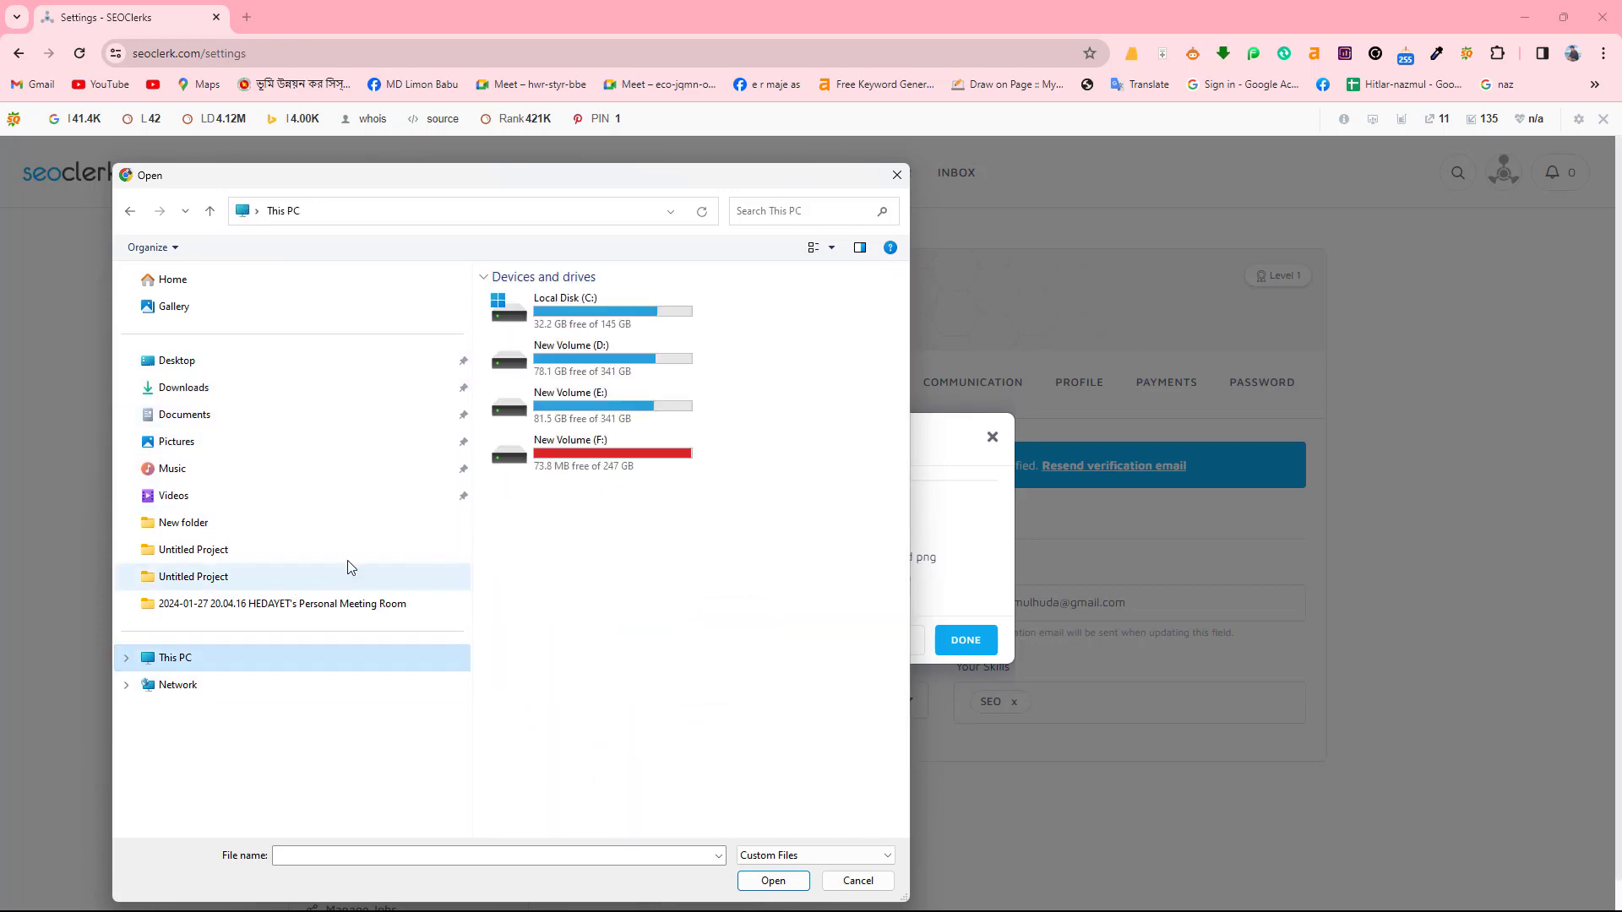
{"action": "double_click", "coordinate": [625, 363]}
{"action": "double_click", "coordinate": [580, 513]}
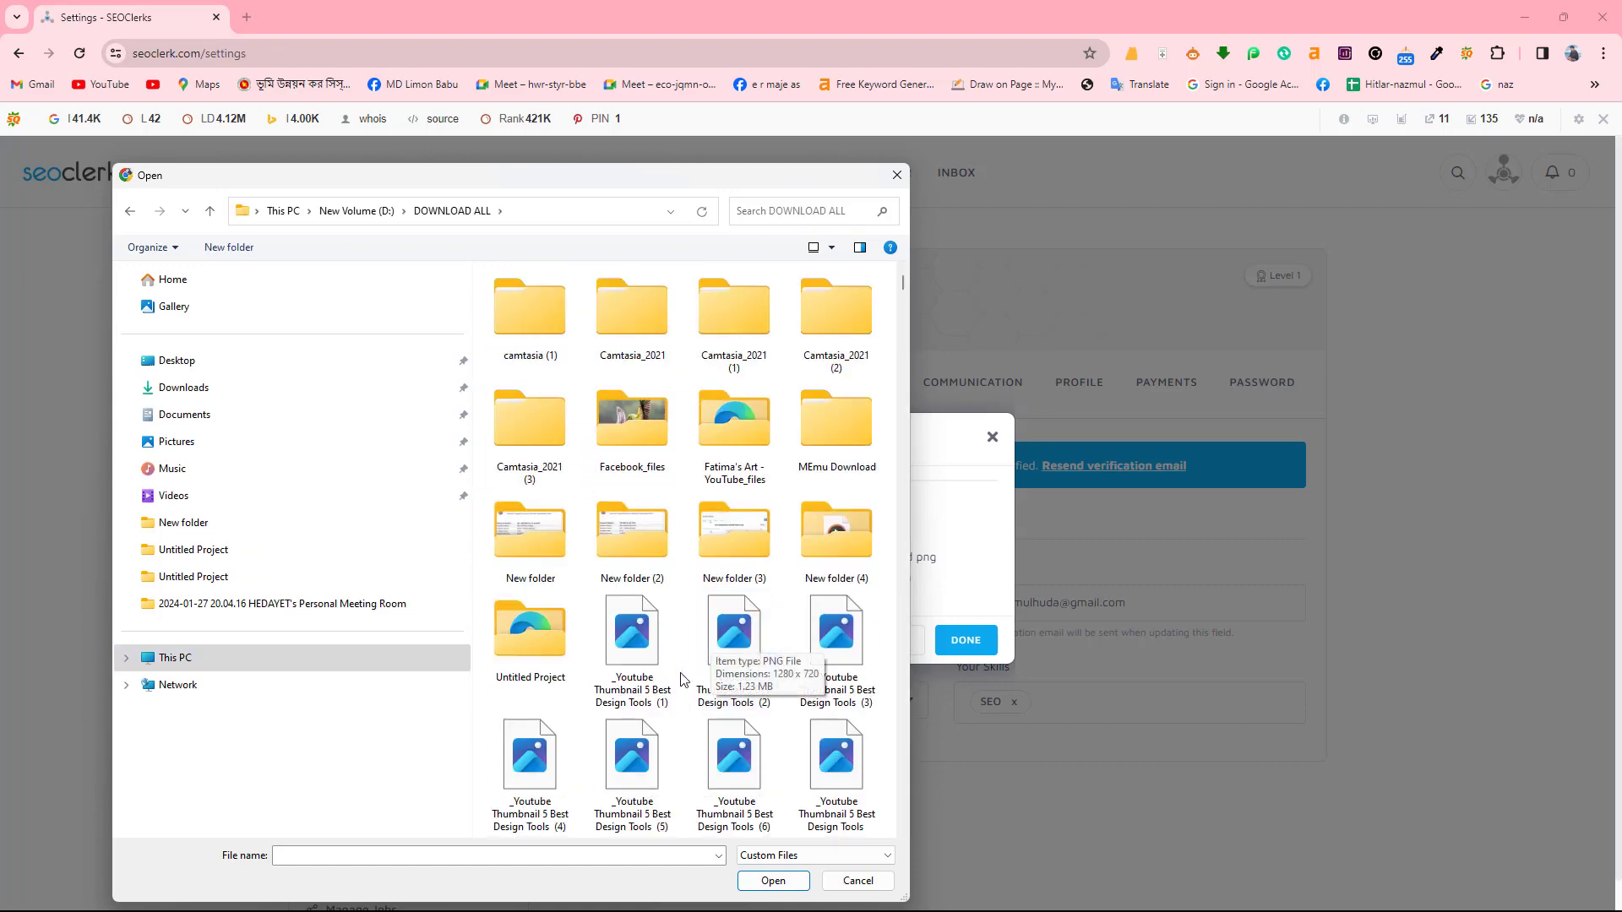
- Upload the blue-shirt photo as the profile picture and save it with Done
{"action": "scroll", "coordinate": [684, 678], "scroll_direction": "down", "scroll_amount": 10}
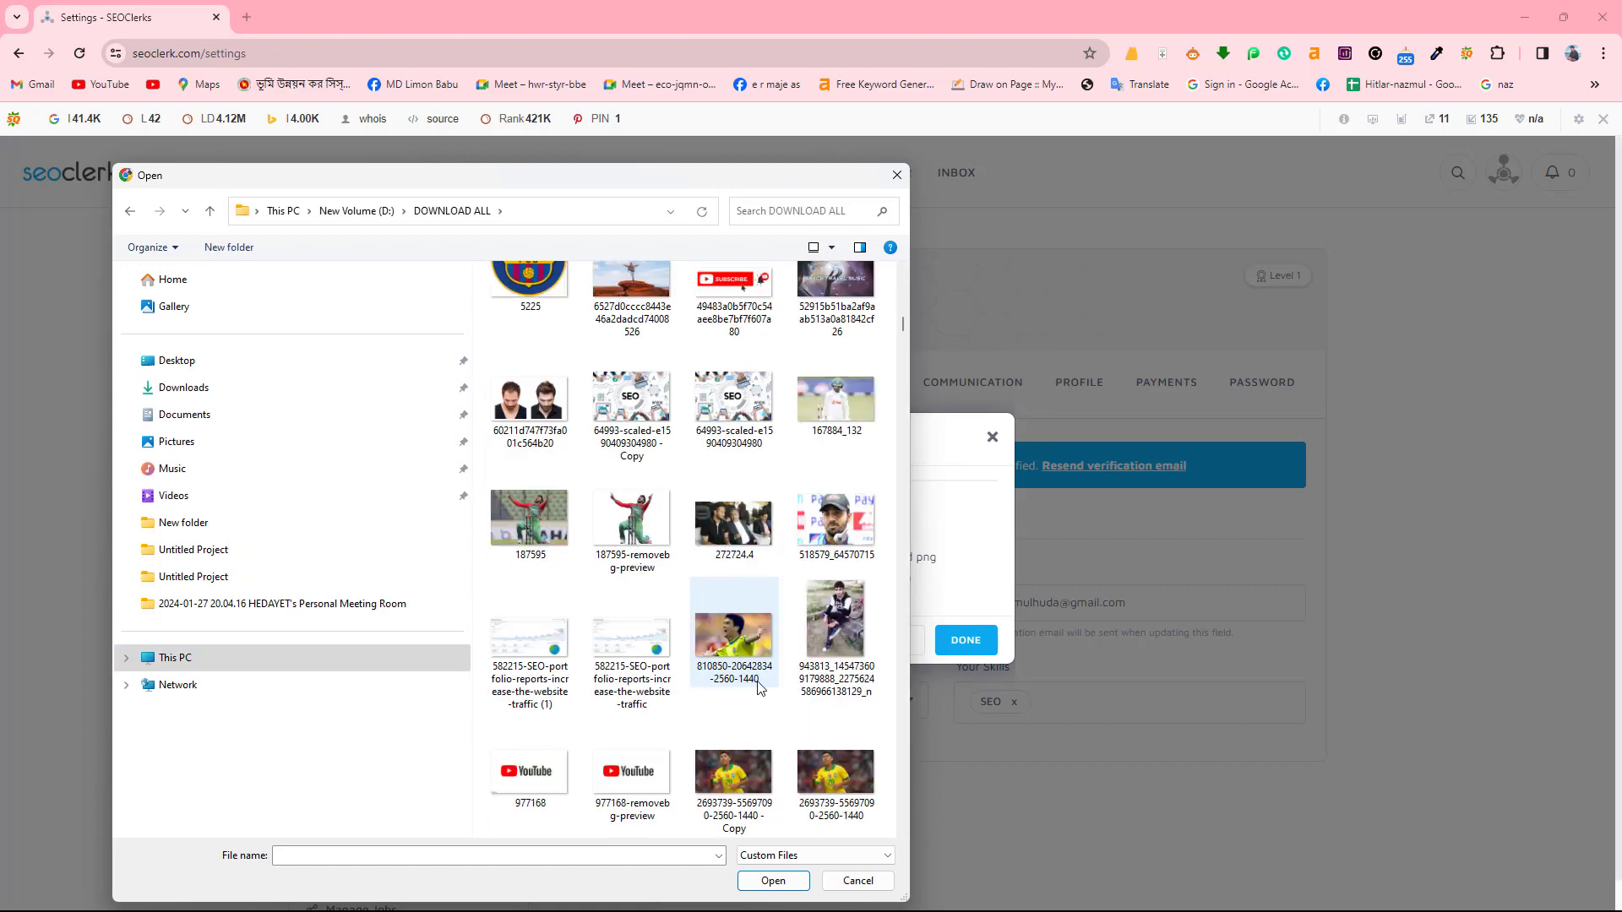
{"action": "scroll", "coordinate": [765, 691], "scroll_direction": "down", "scroll_amount": 5}
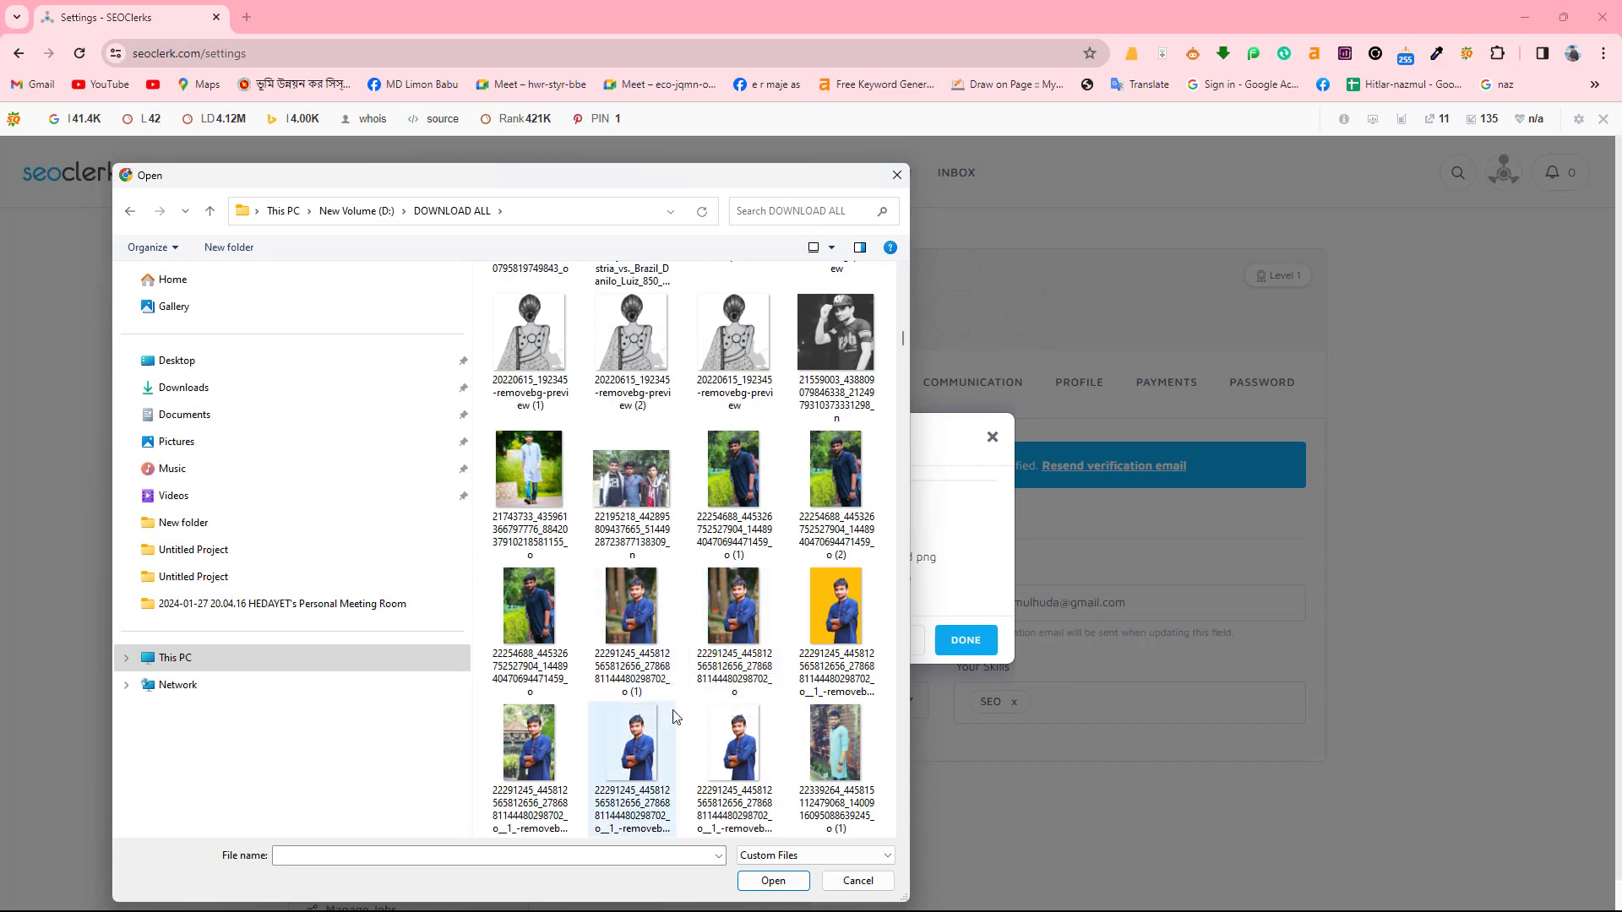
{"action": "double_click", "coordinate": [636, 744]}
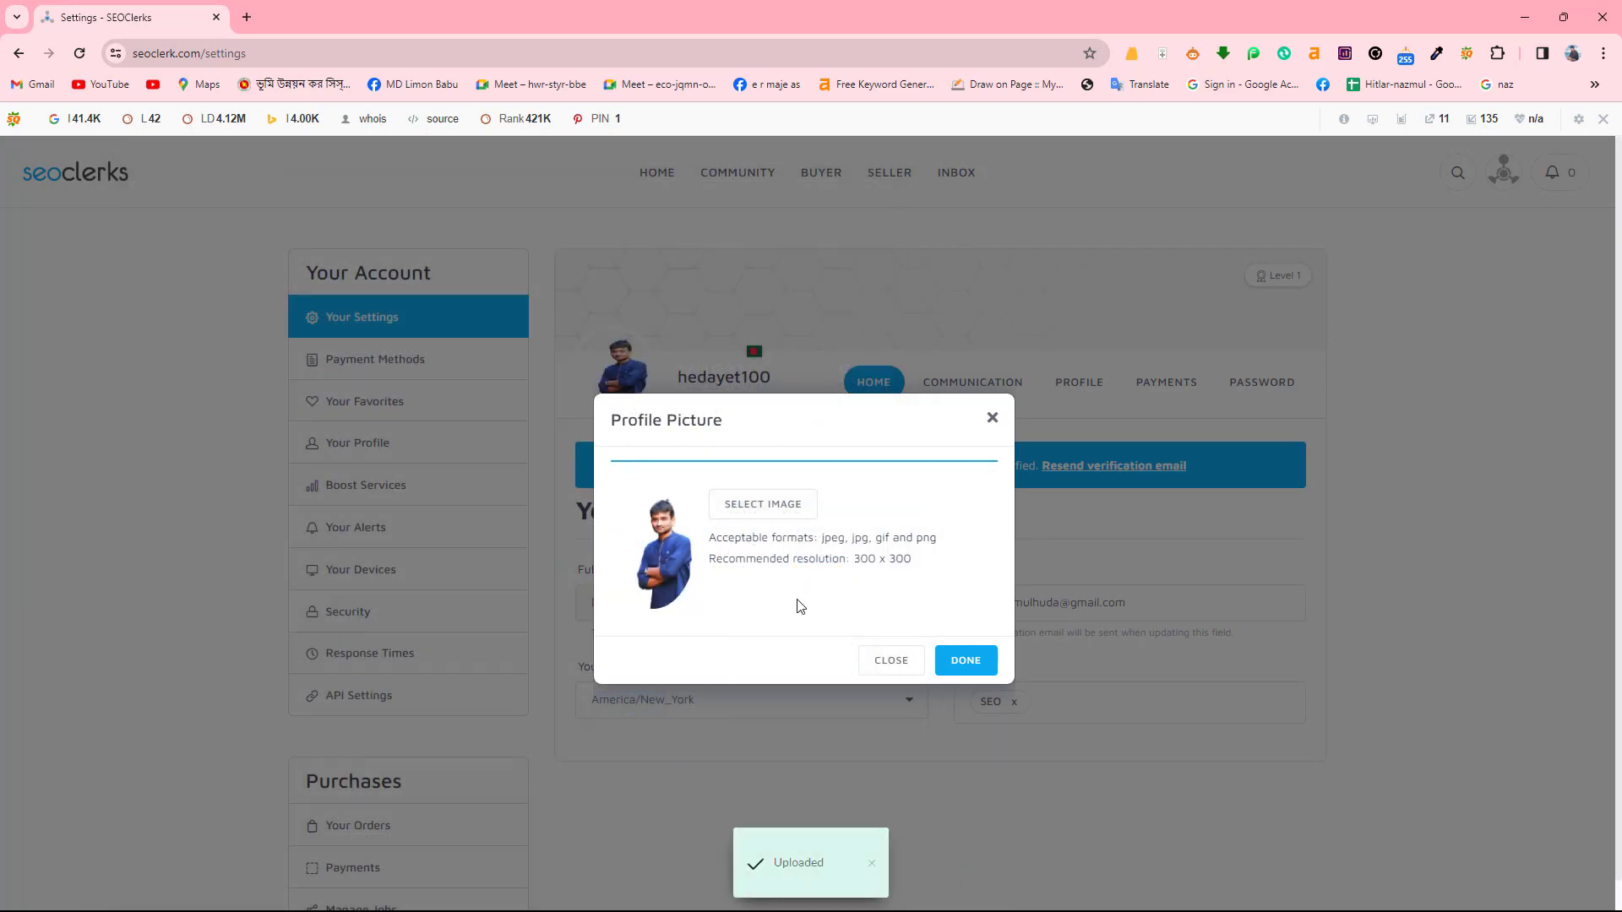
{"action": "left_click_drag", "start_coordinate": [703, 550], "coordinate": [911, 560]}
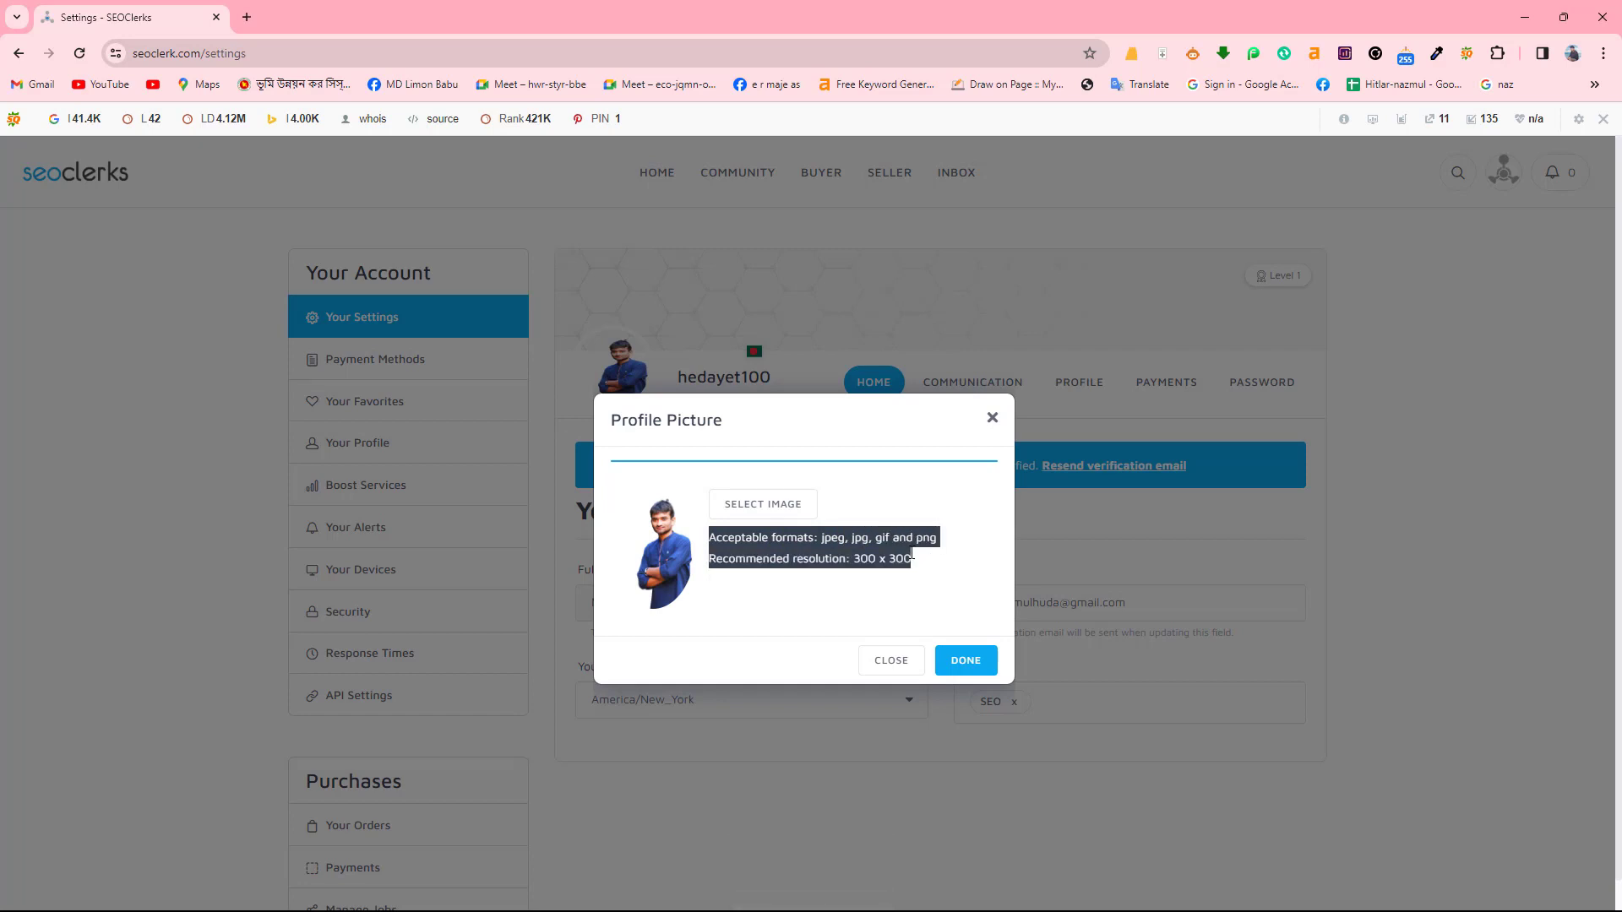
{"action": "left_click", "coordinate": [966, 659]}
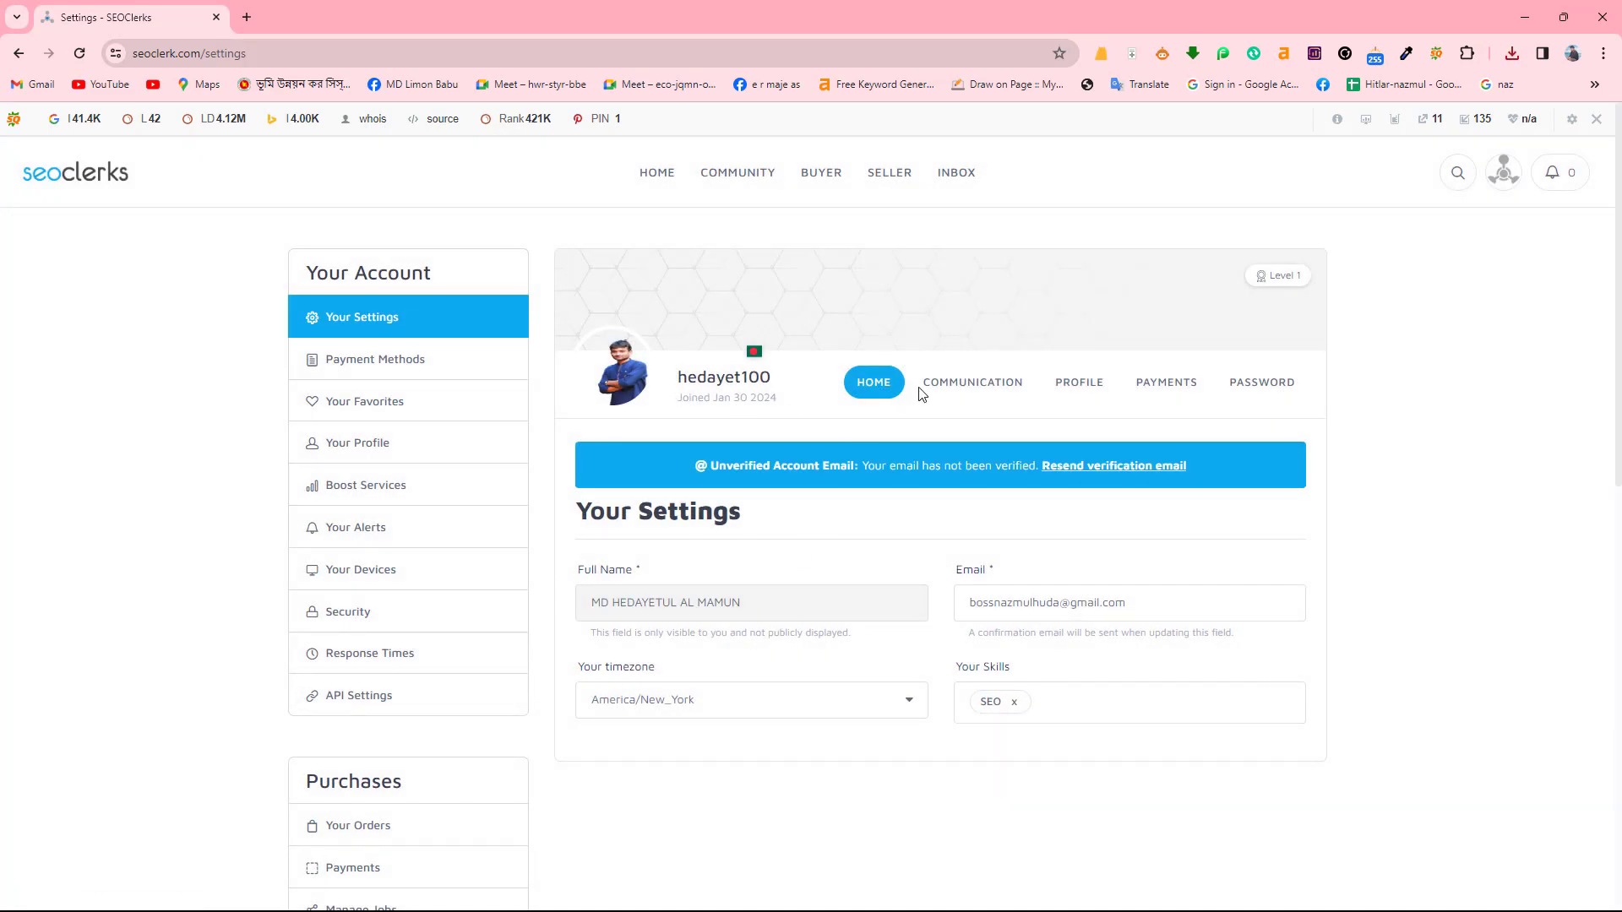
- Try the what-are-seo-services Desktop image as the cover, then dismiss that window
{"action": "left_click", "coordinate": [574, 272]}
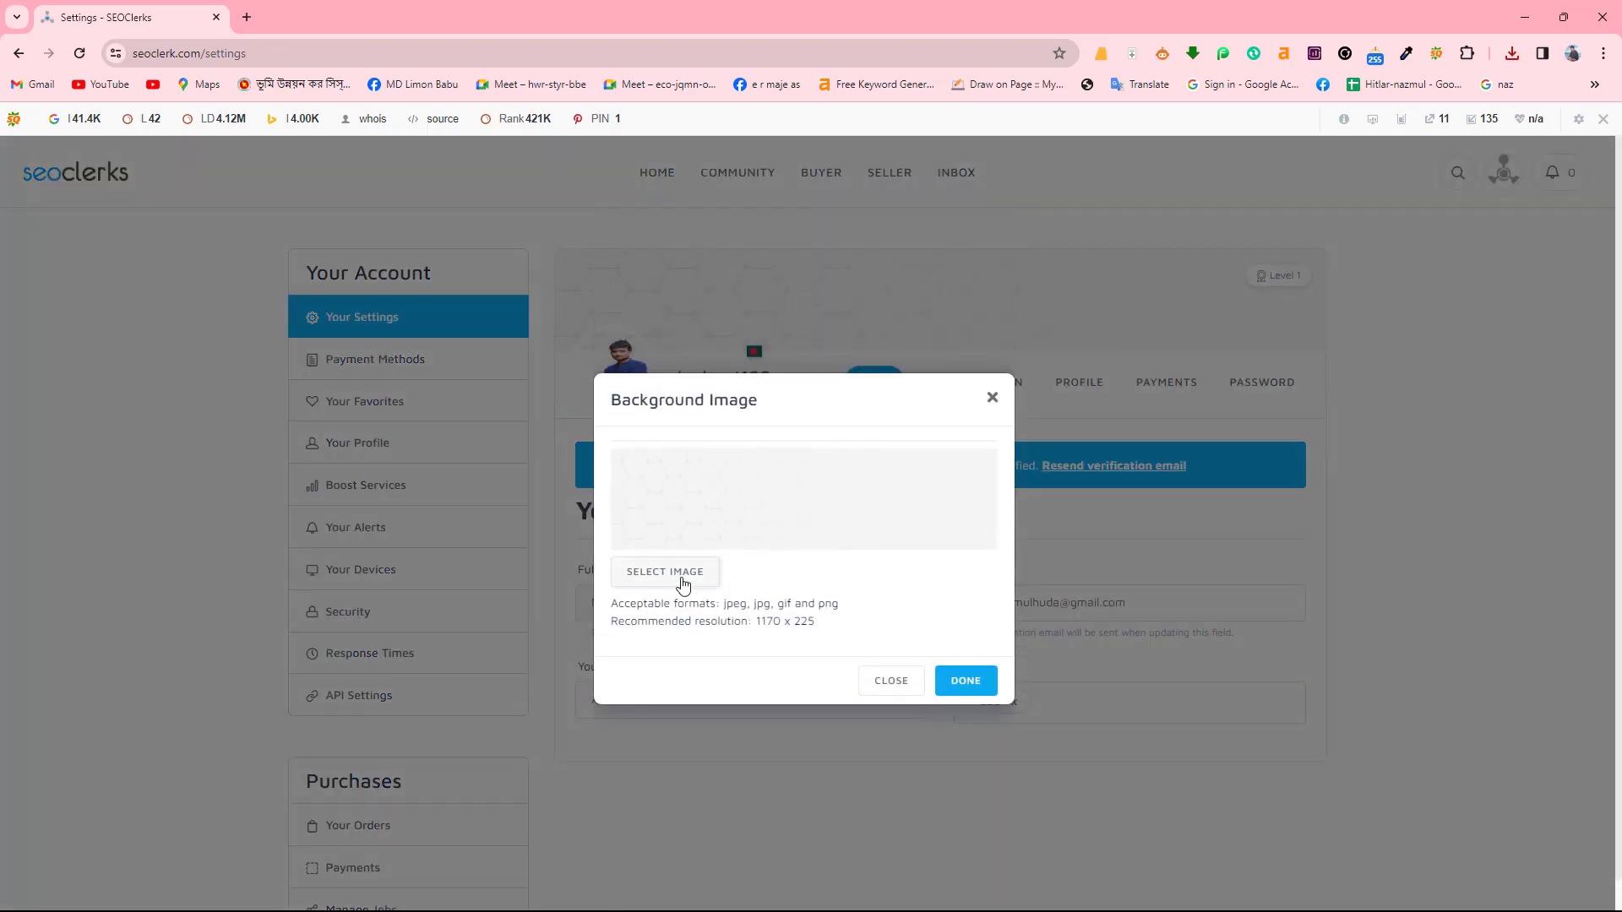
{"action": "left_click", "coordinate": [680, 576]}
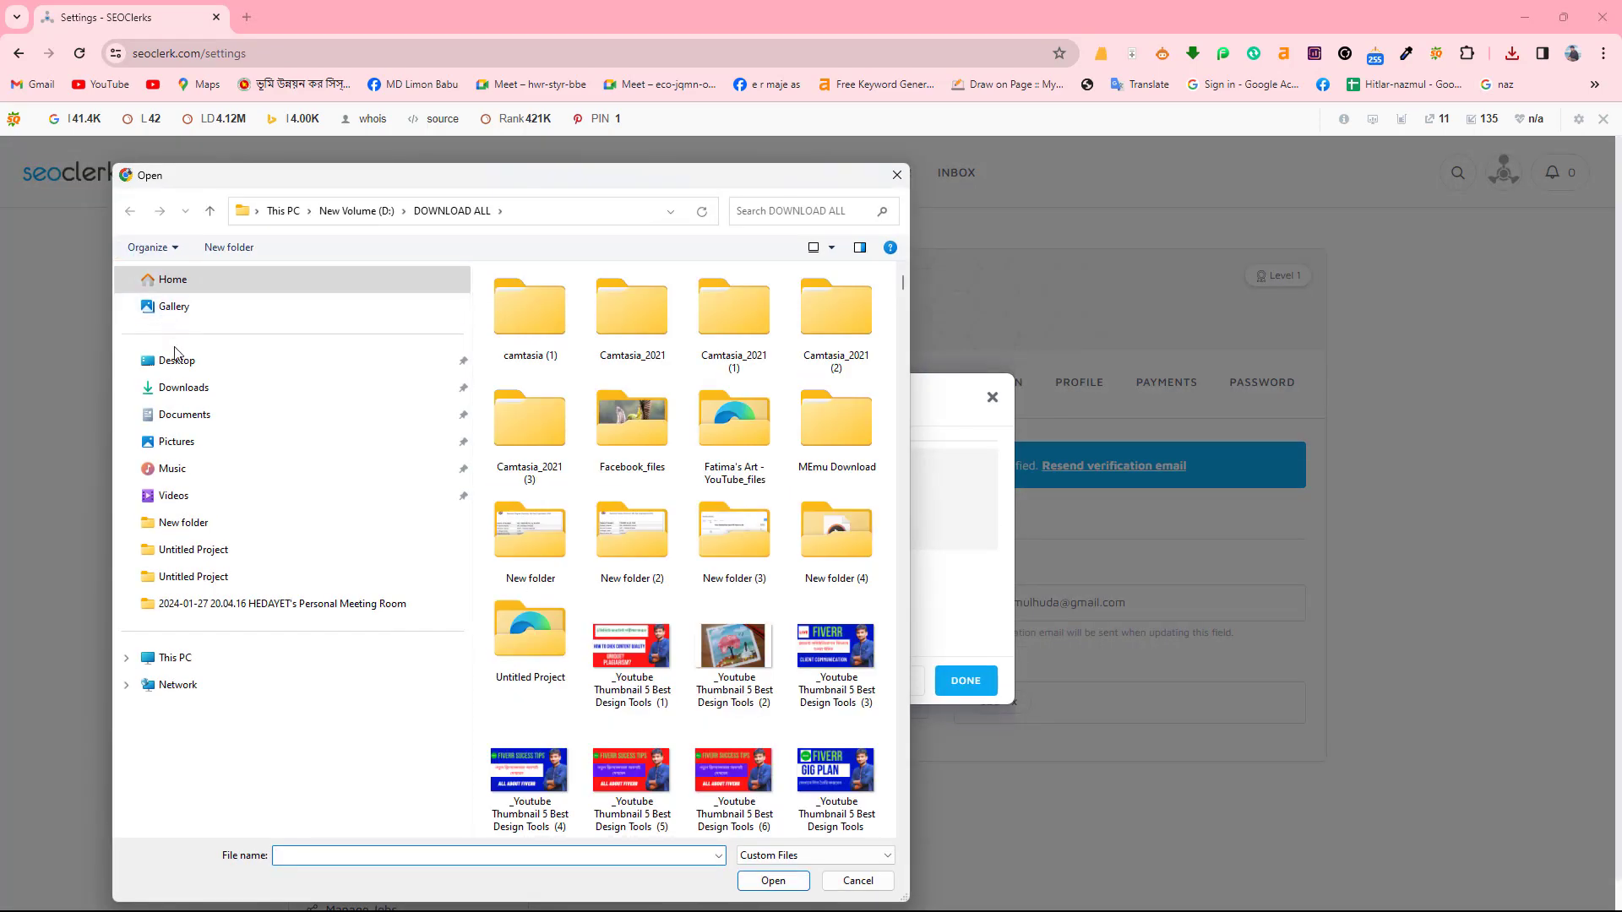
{"action": "left_click", "coordinate": [182, 374]}
{"action": "scroll", "coordinate": [811, 751], "scroll_direction": "down", "scroll_amount": 1}
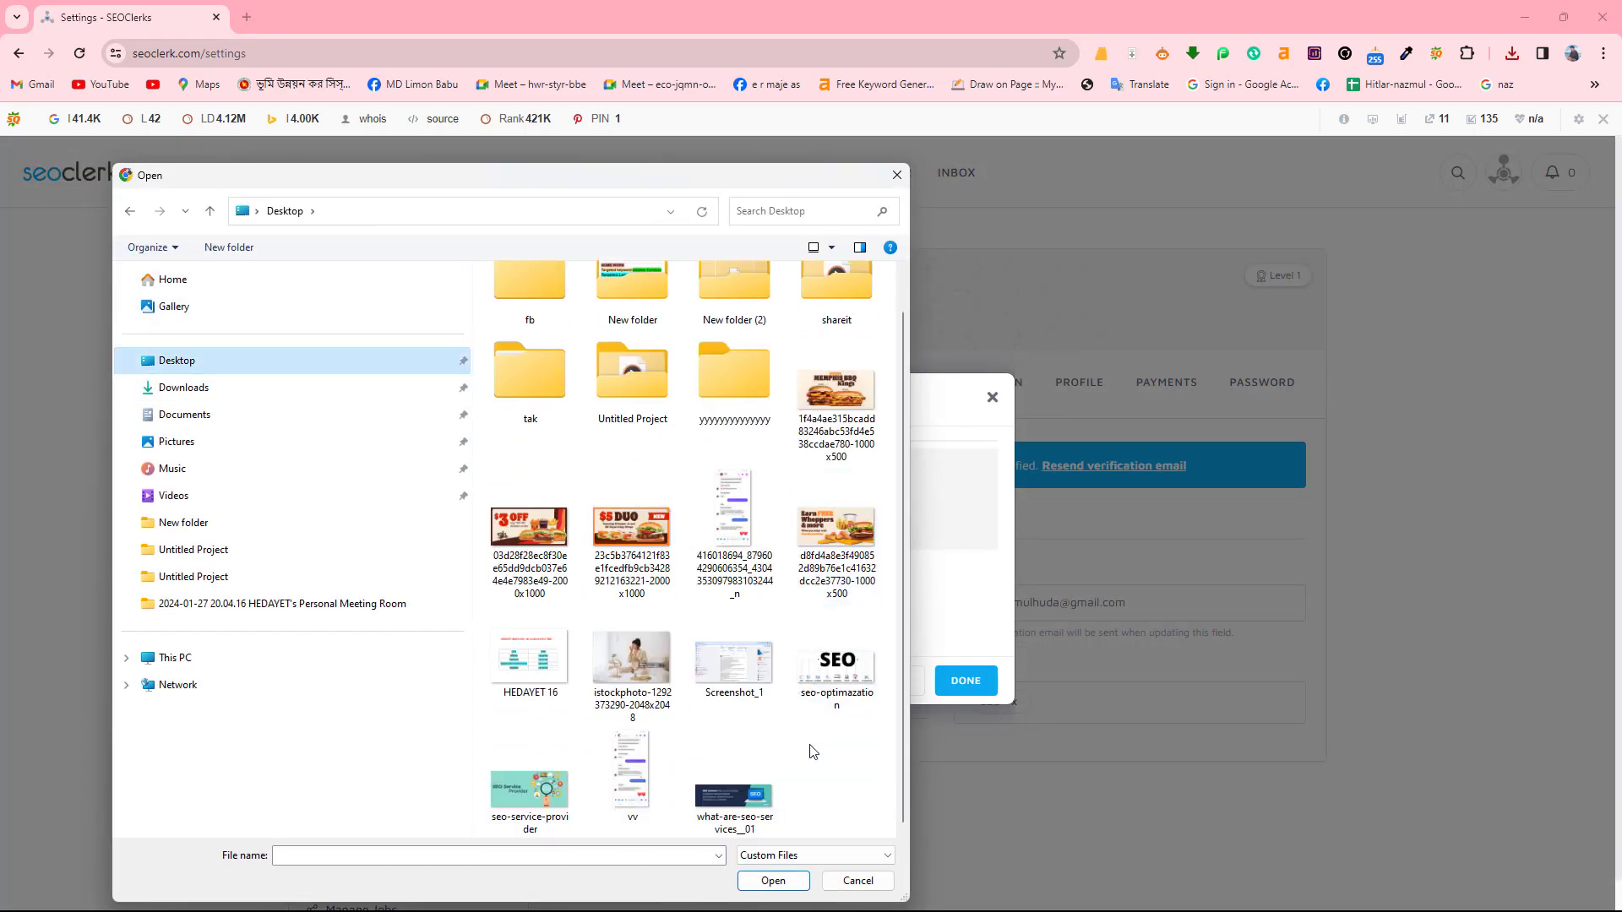
{"action": "double_click", "coordinate": [700, 793]}
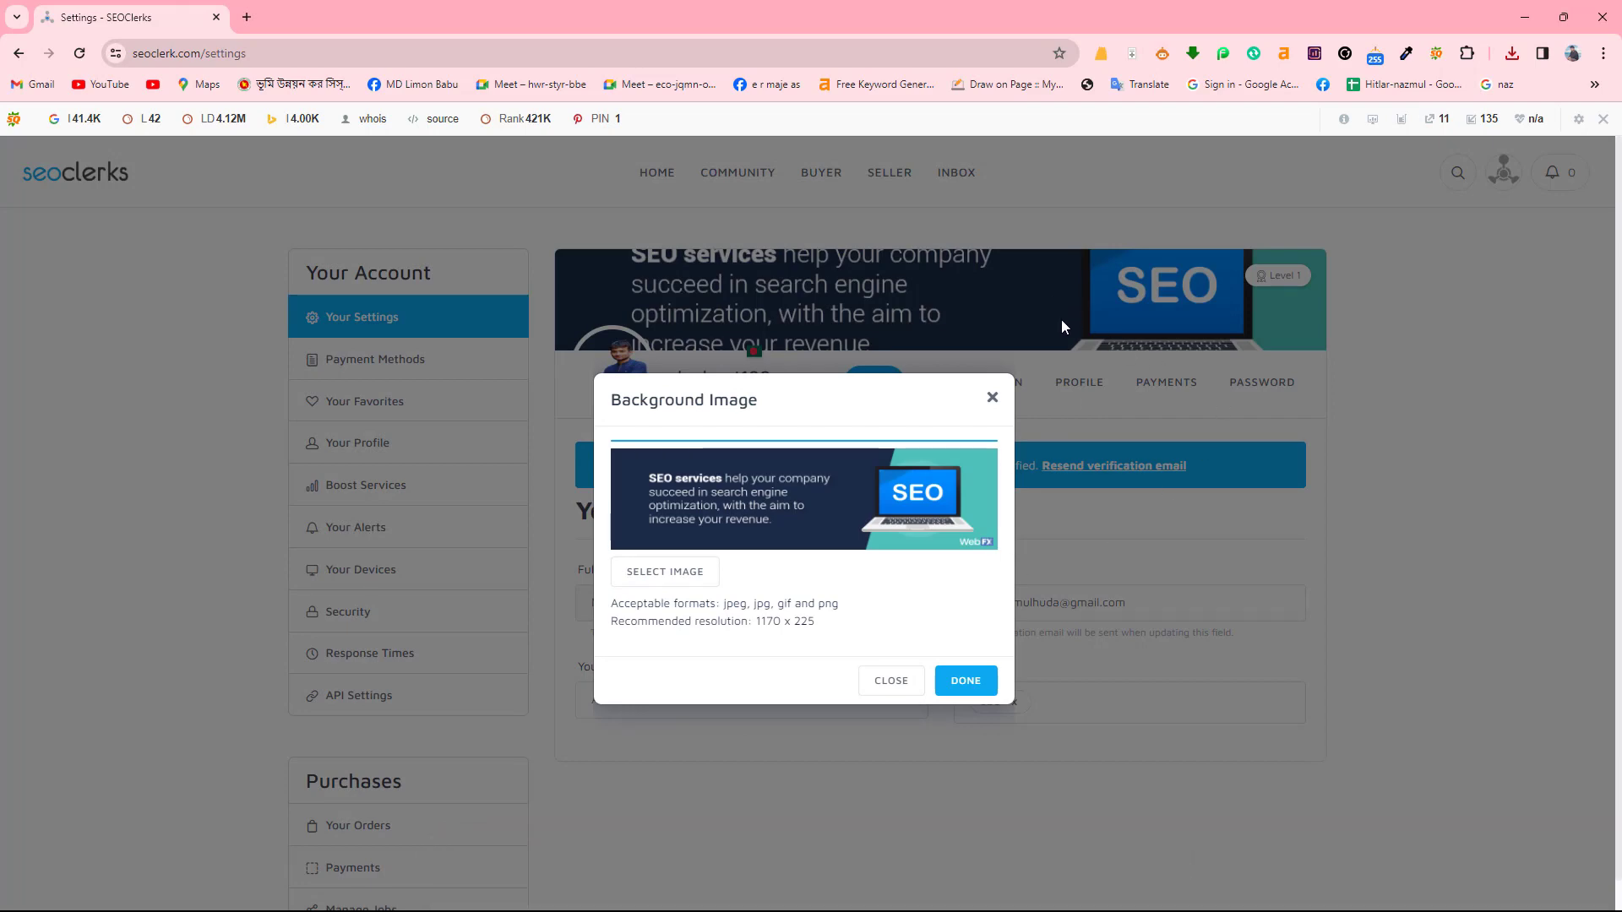
{"action": "left_click", "coordinate": [891, 681]}
{"action": "scroll", "coordinate": [1010, 453], "scroll_direction": "down", "scroll_amount": 4}
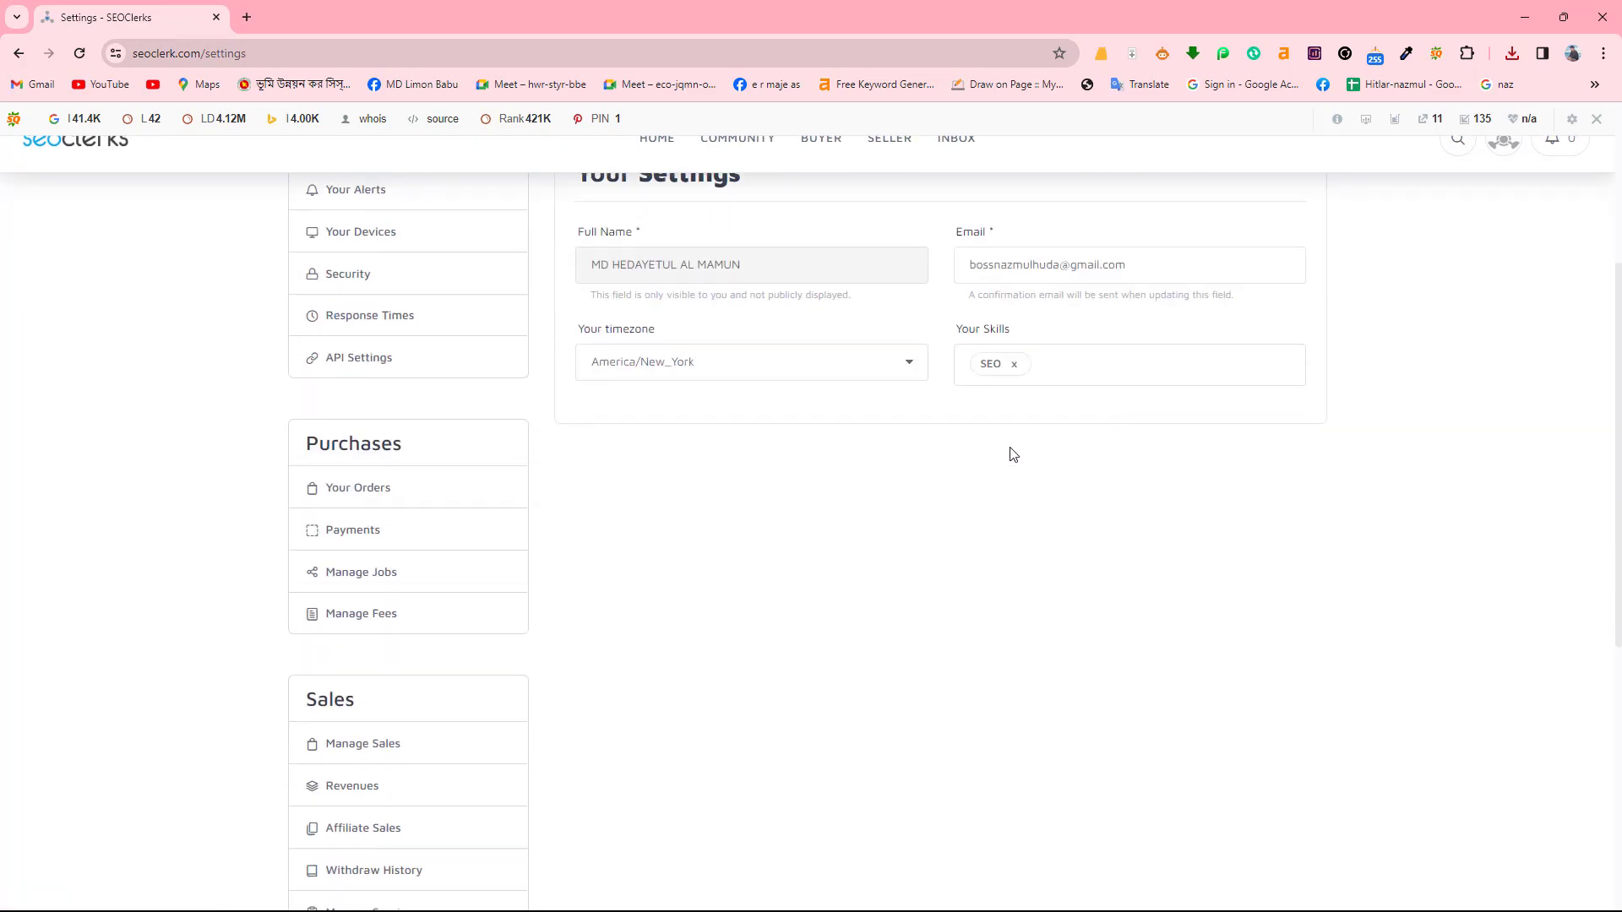
{"action": "scroll", "coordinate": [880, 439], "scroll_direction": "up", "scroll_amount": 4}
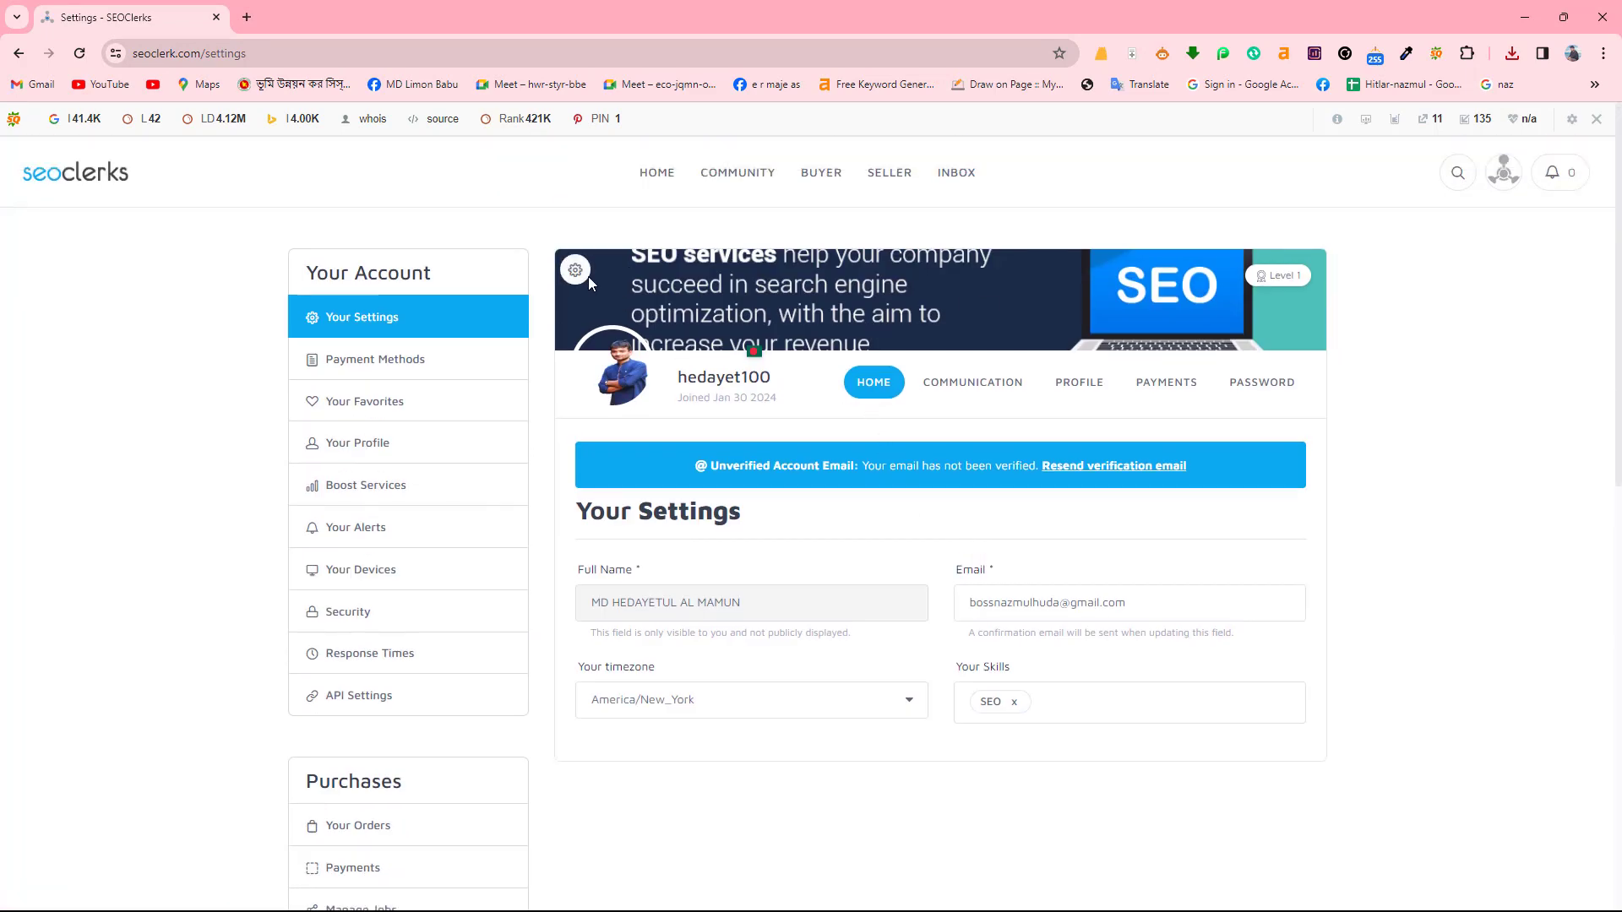
- Set the seo-service-provider Desktop image as the cover banner and apply it
{"action": "left_click", "coordinate": [586, 274]}
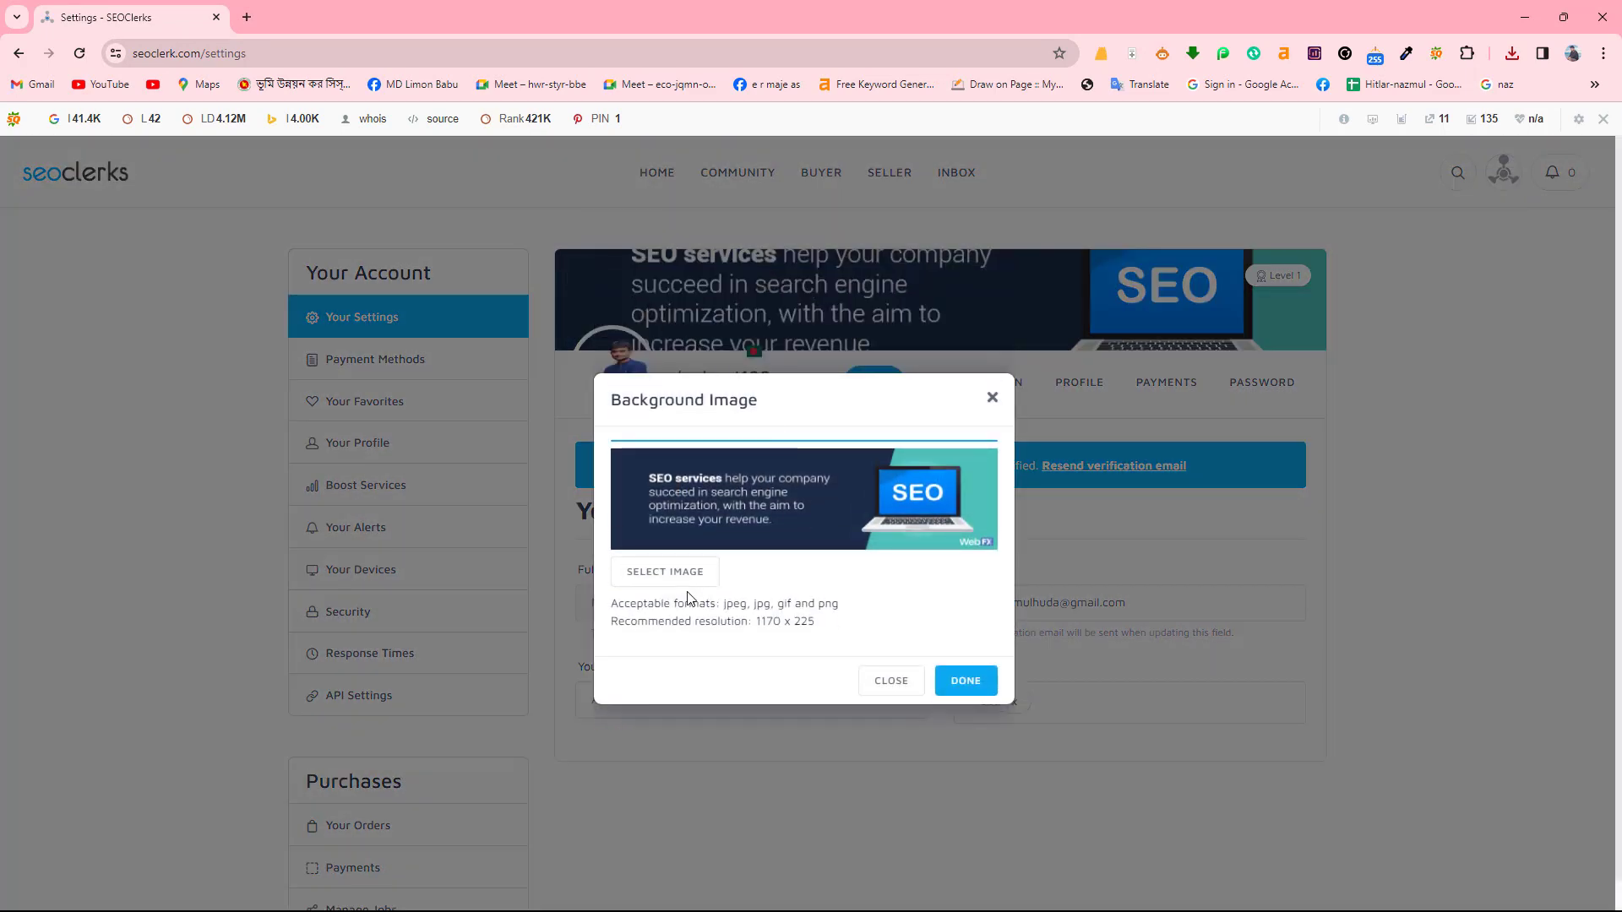
{"action": "left_click", "coordinate": [686, 578]}
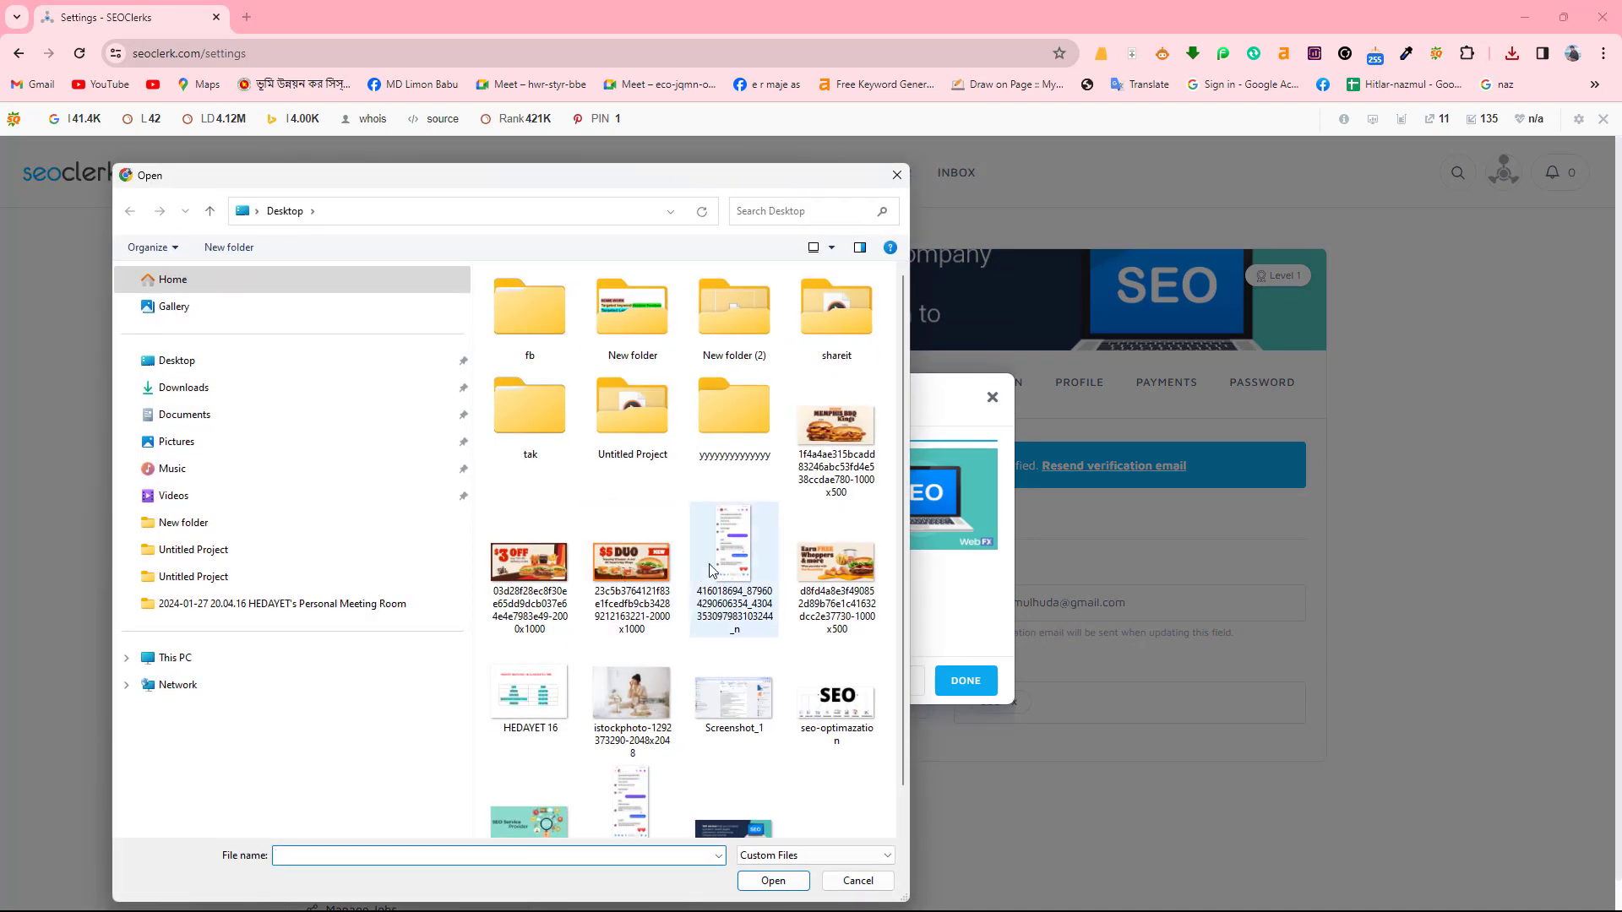
{"action": "left_click", "coordinate": [306, 366]}
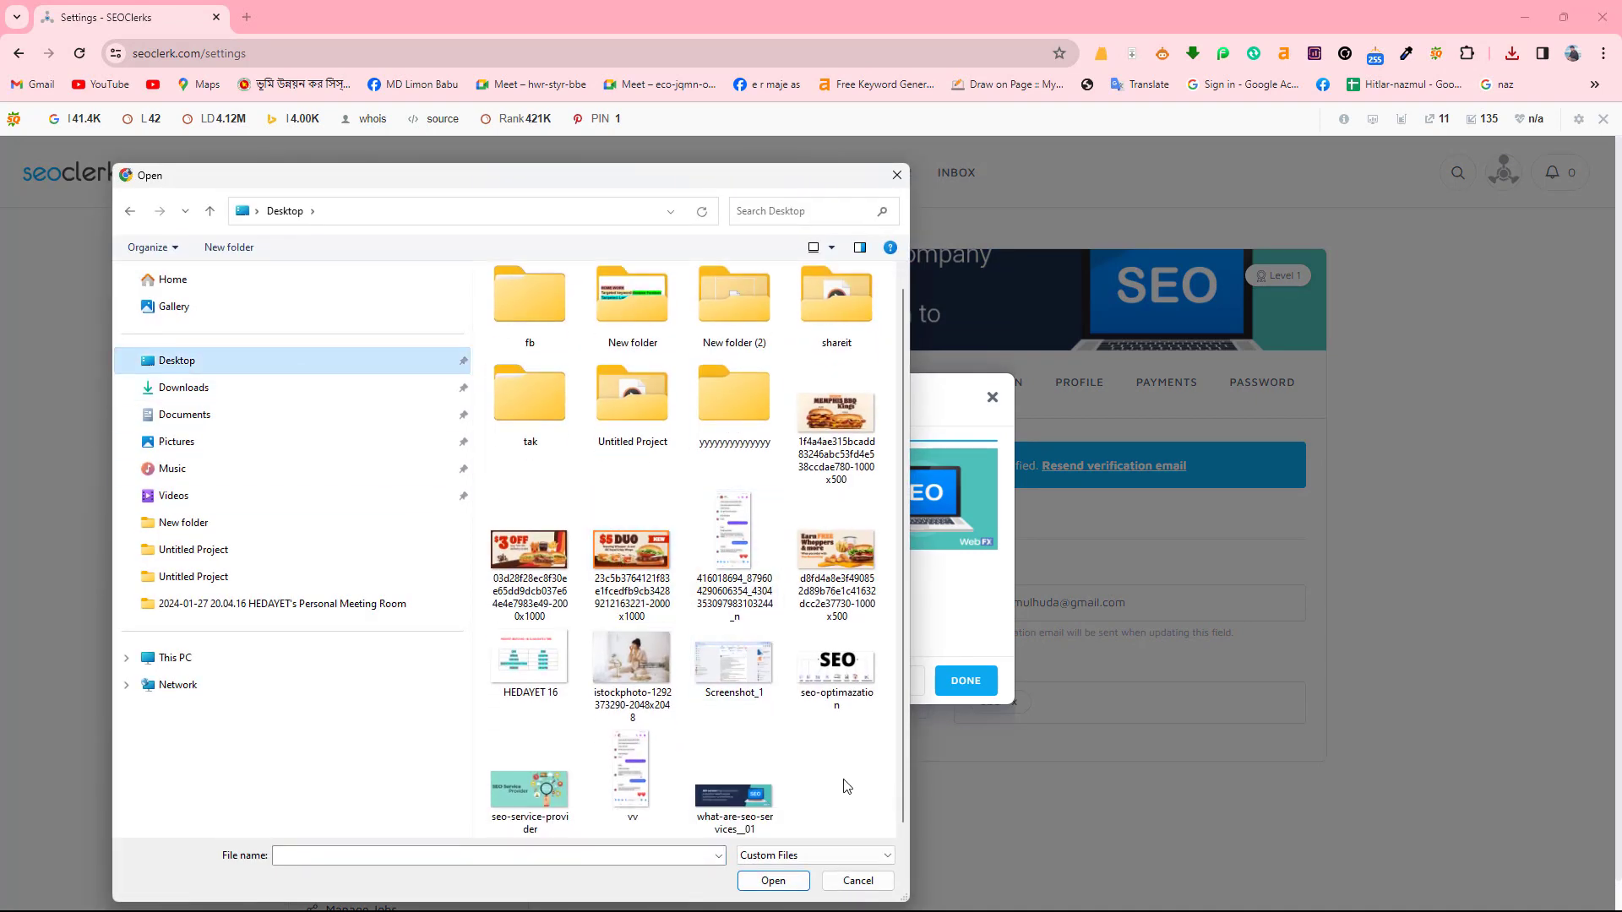
{"action": "double_click", "coordinate": [522, 781]}
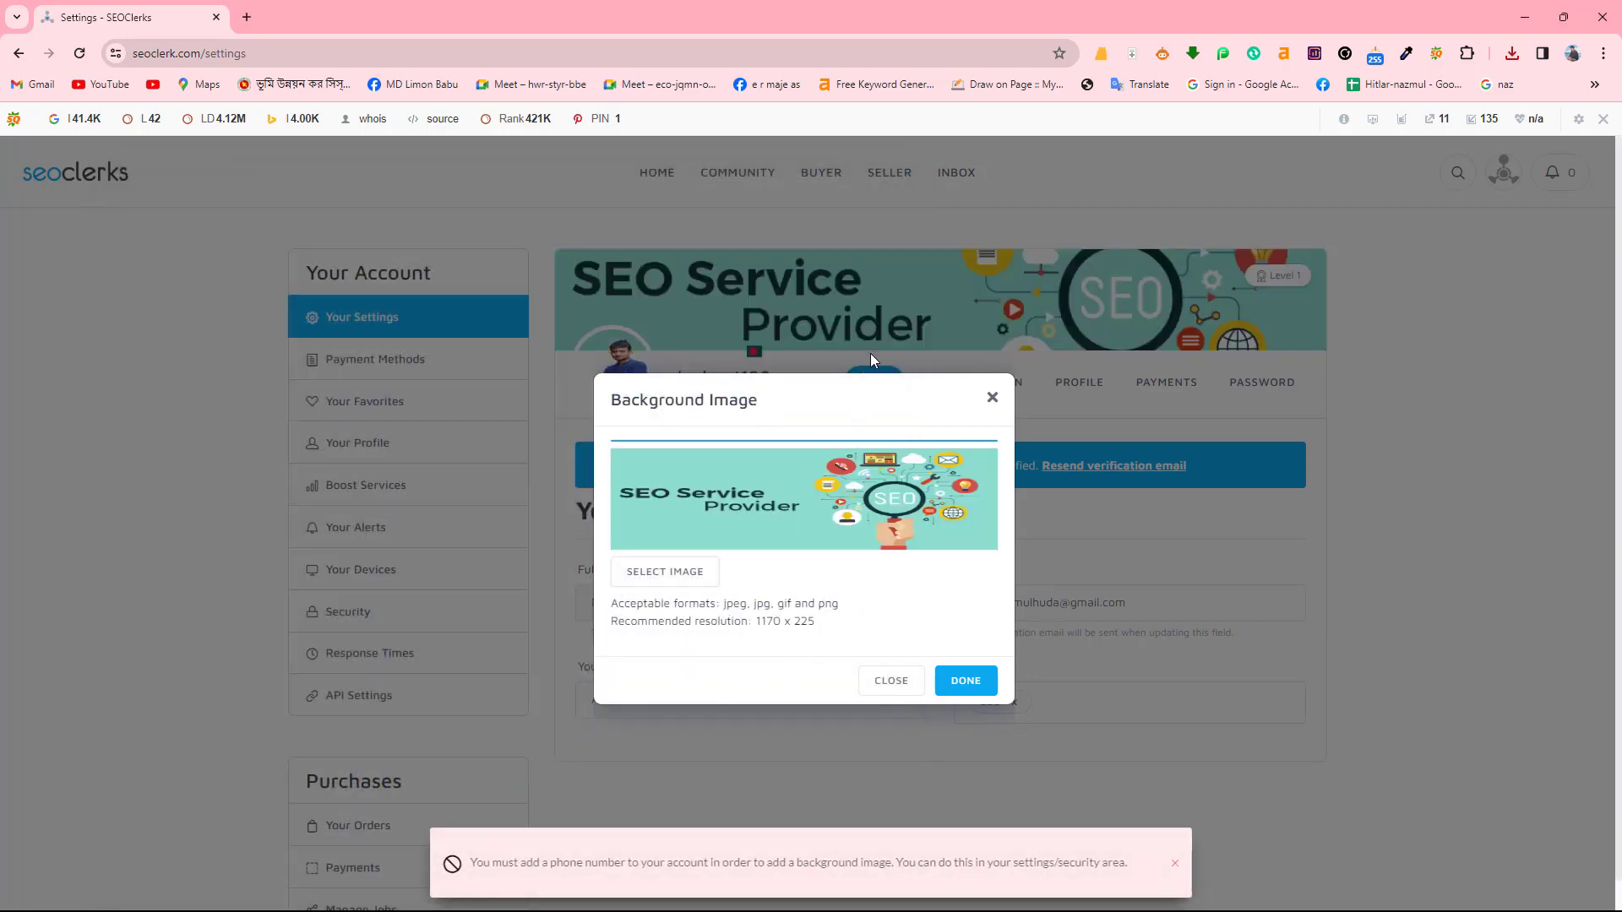
{"action": "left_click", "coordinate": [959, 651]}
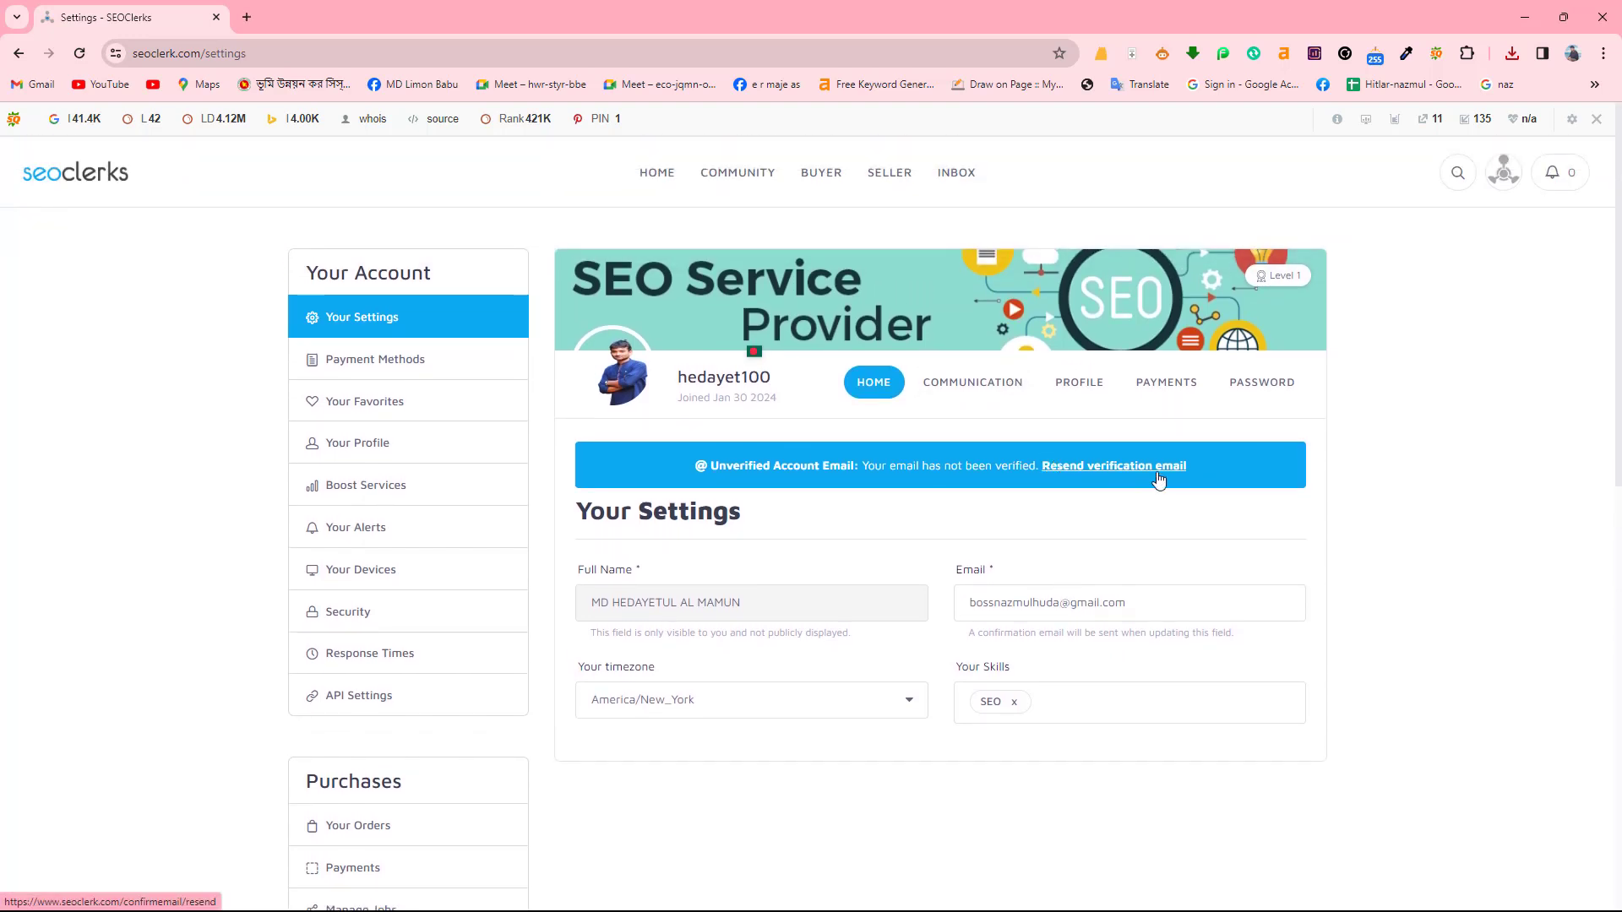
{"action": "left_click_drag", "start_coordinate": [706, 467], "coordinate": [1217, 455]}
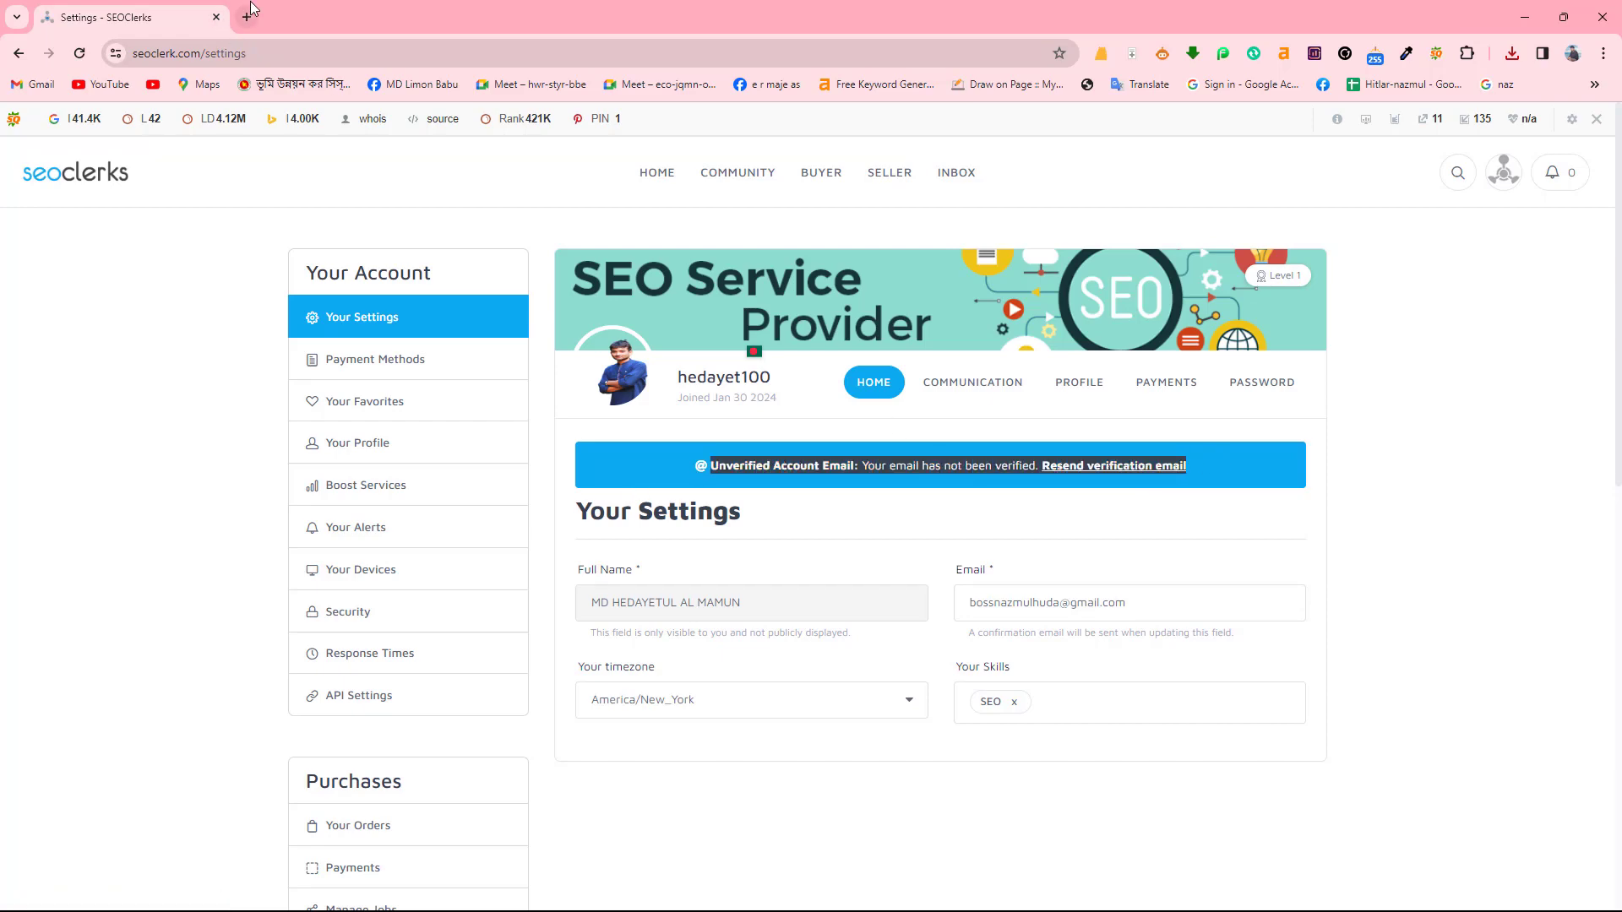
- In a new tab, open the Welcome to SEOClerks email in the Gmail inbox
{"action": "left_click", "coordinate": [247, 17]}
{"action": "left_click", "coordinate": [1427, 131]}
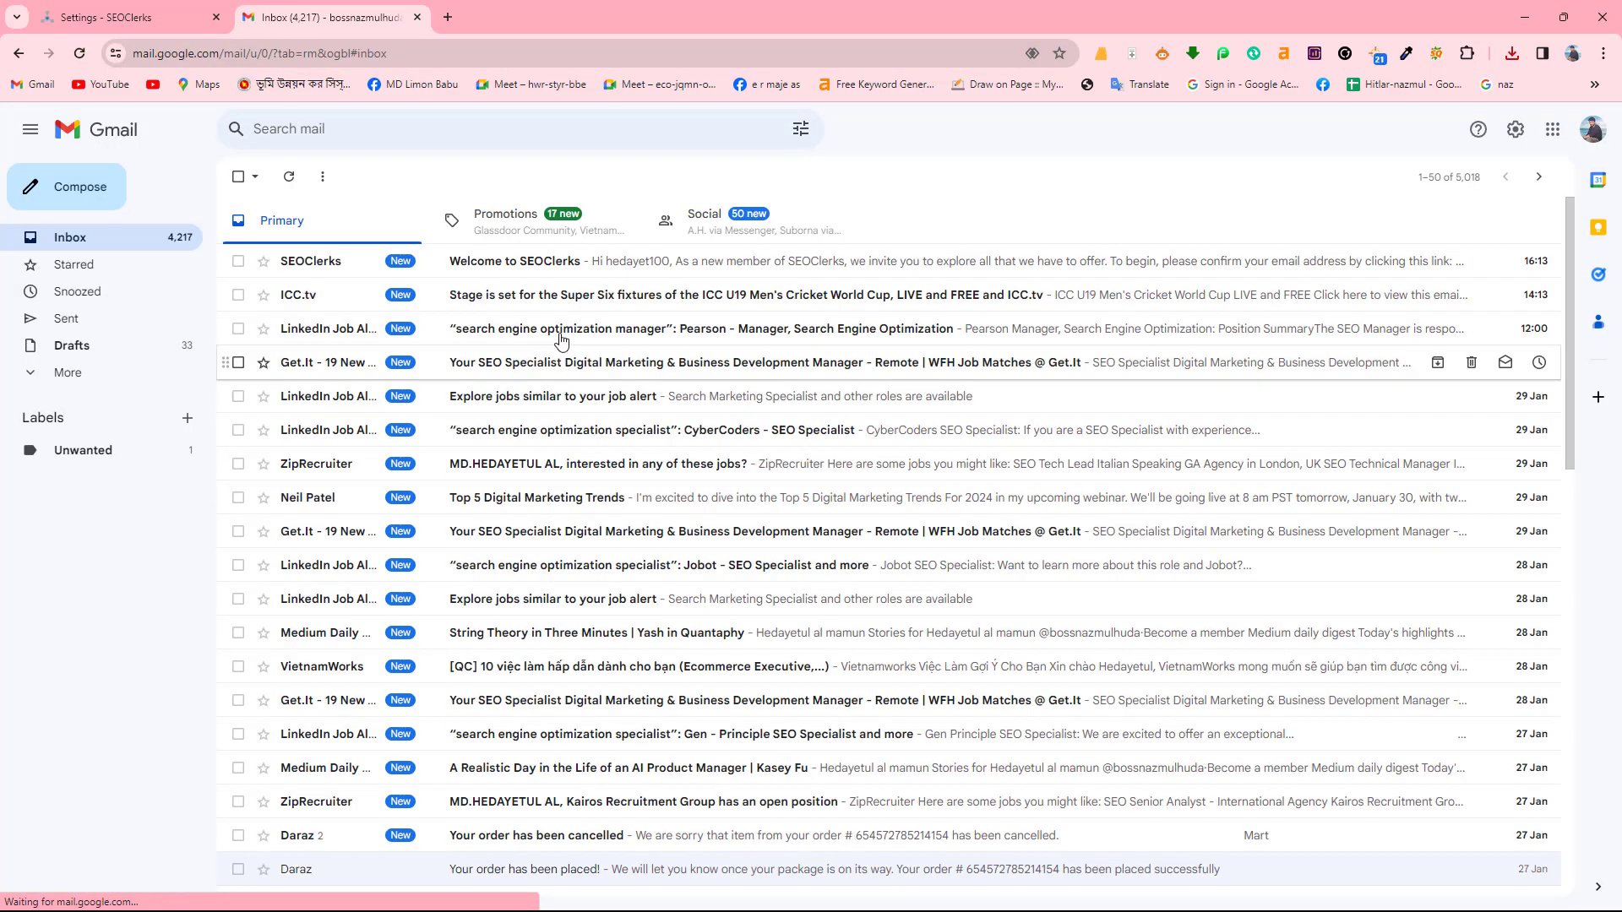
{"action": "left_click", "coordinate": [562, 275]}
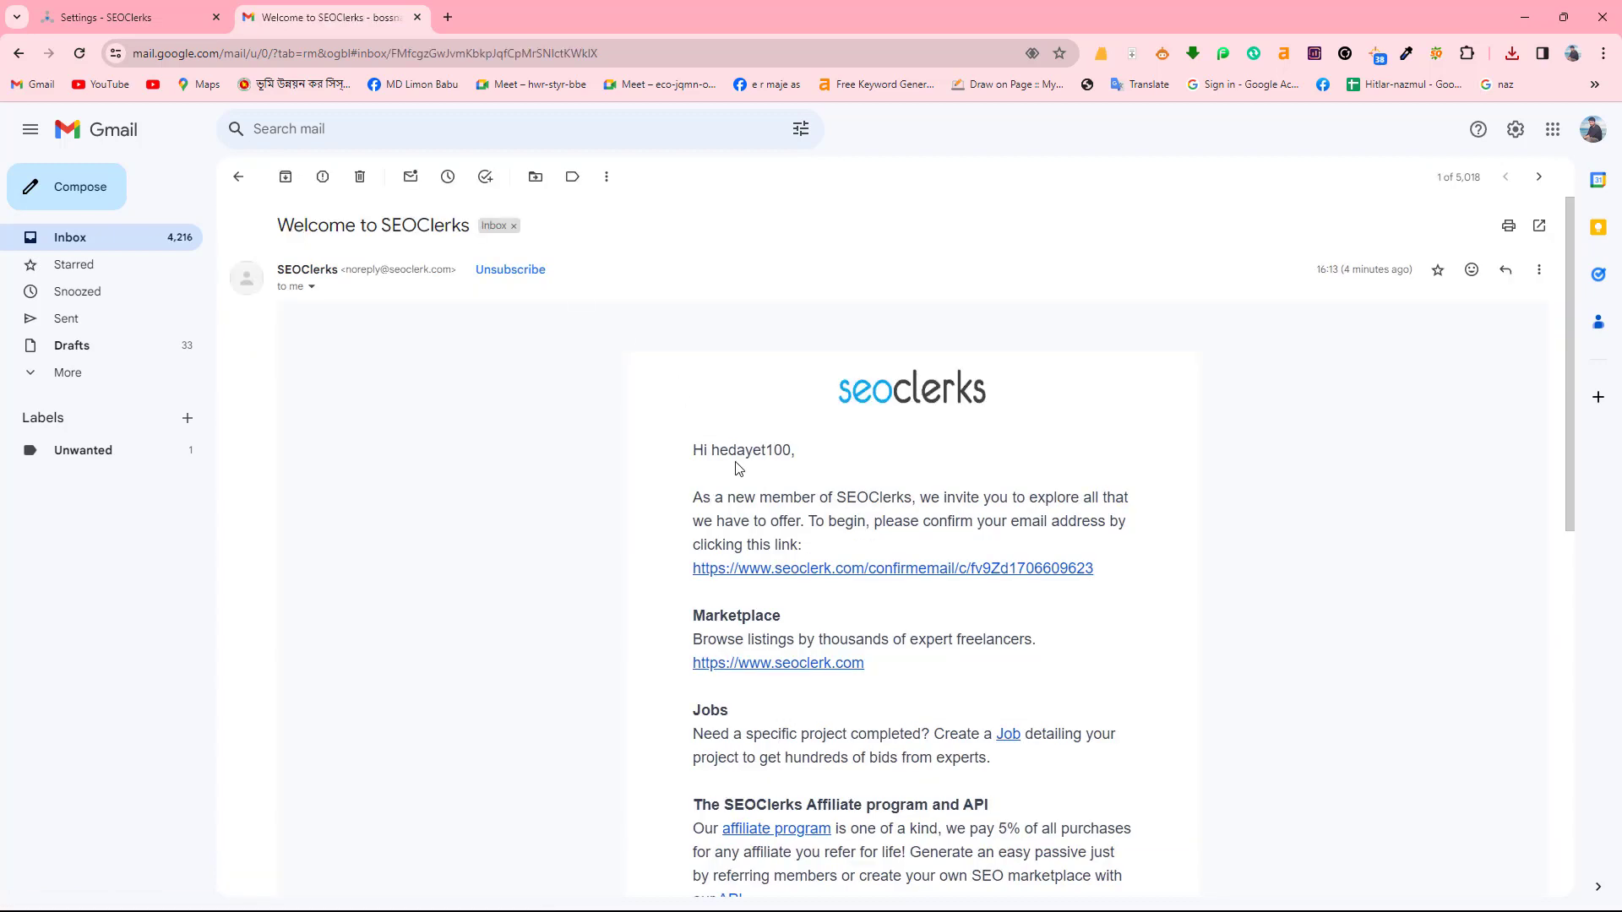
{"action": "scroll", "coordinate": [788, 731], "scroll_direction": "down", "scroll_amount": 5}
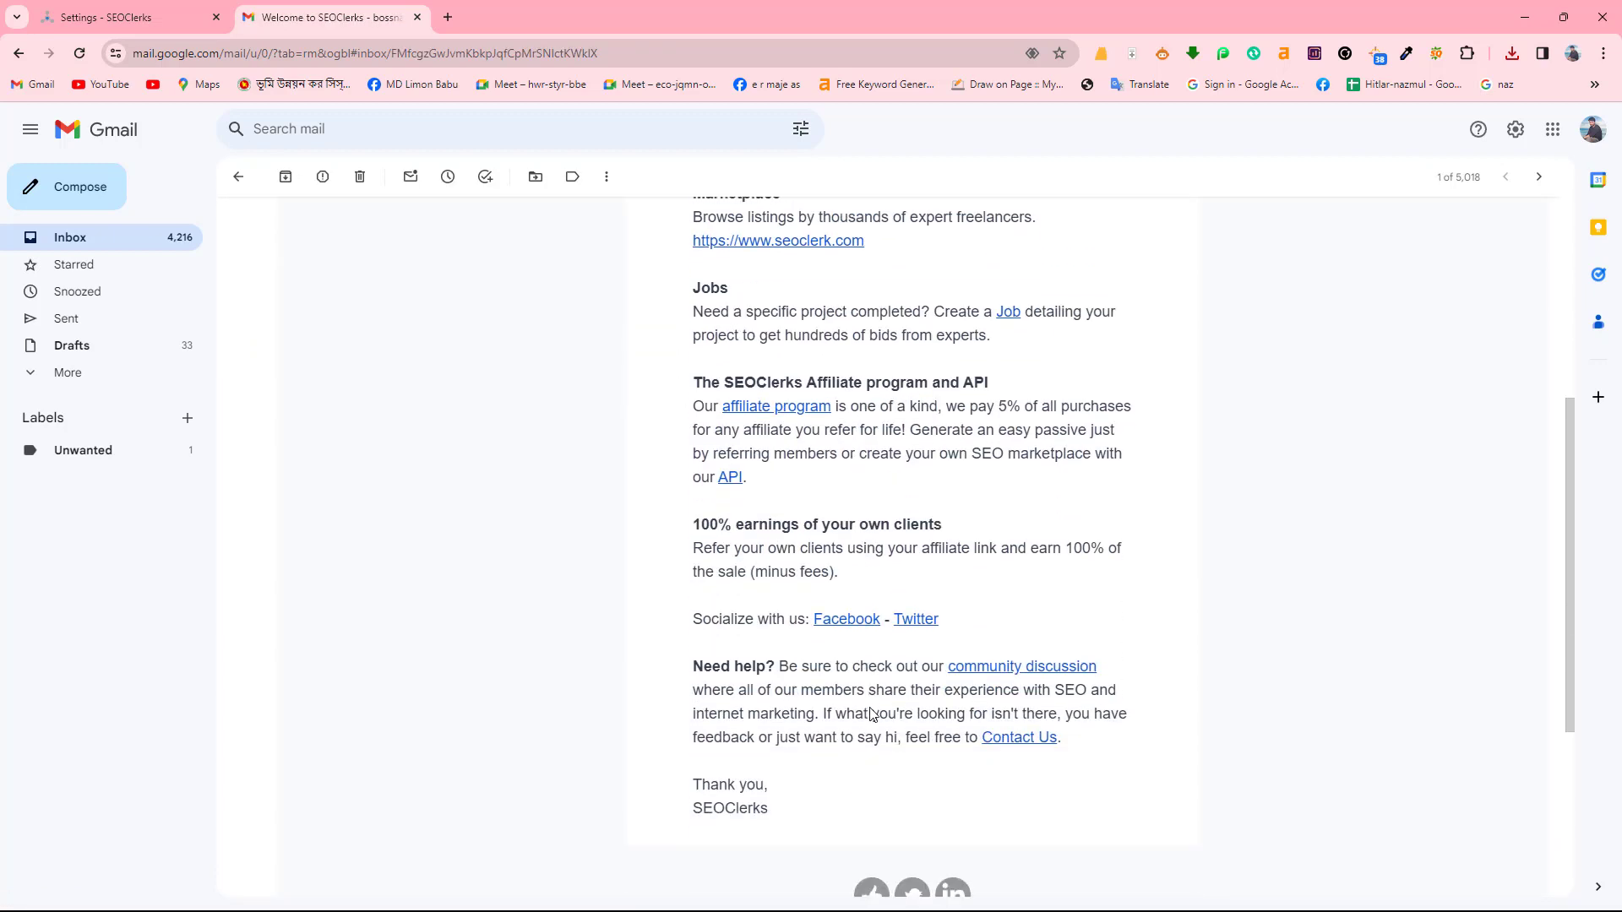
{"action": "scroll", "coordinate": [879, 706], "scroll_direction": "up", "scroll_amount": 2}
{"action": "scroll", "coordinate": [881, 706], "scroll_direction": "up", "scroll_amount": 2}
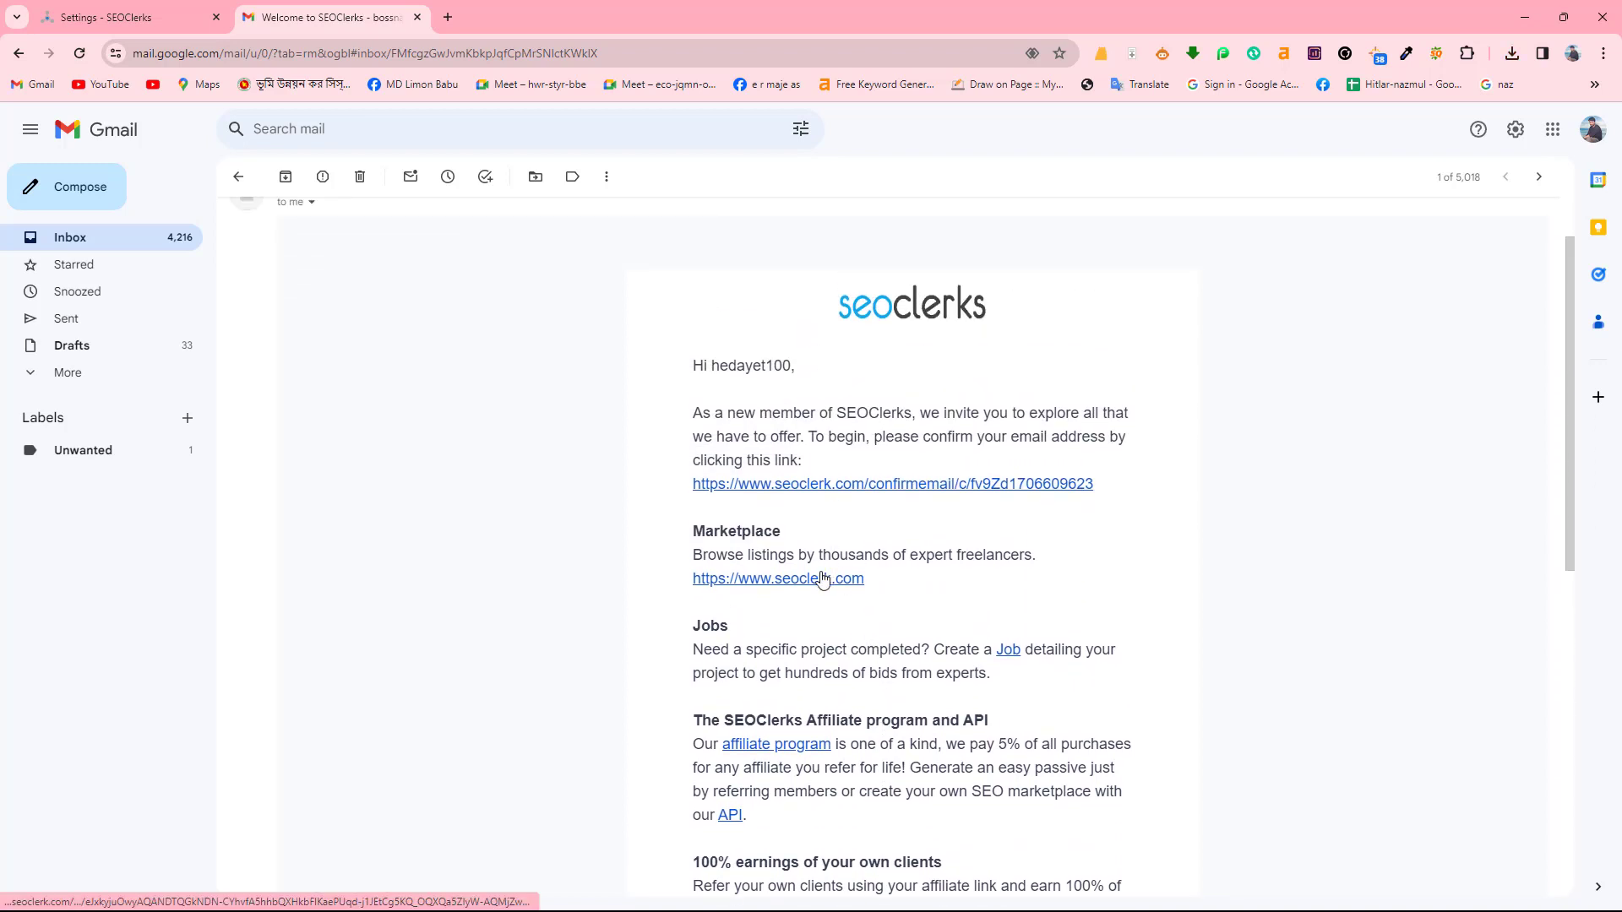
- Follow the email's confirmation link to confirm the account e-mail address
{"action": "left_click", "coordinate": [819, 484]}
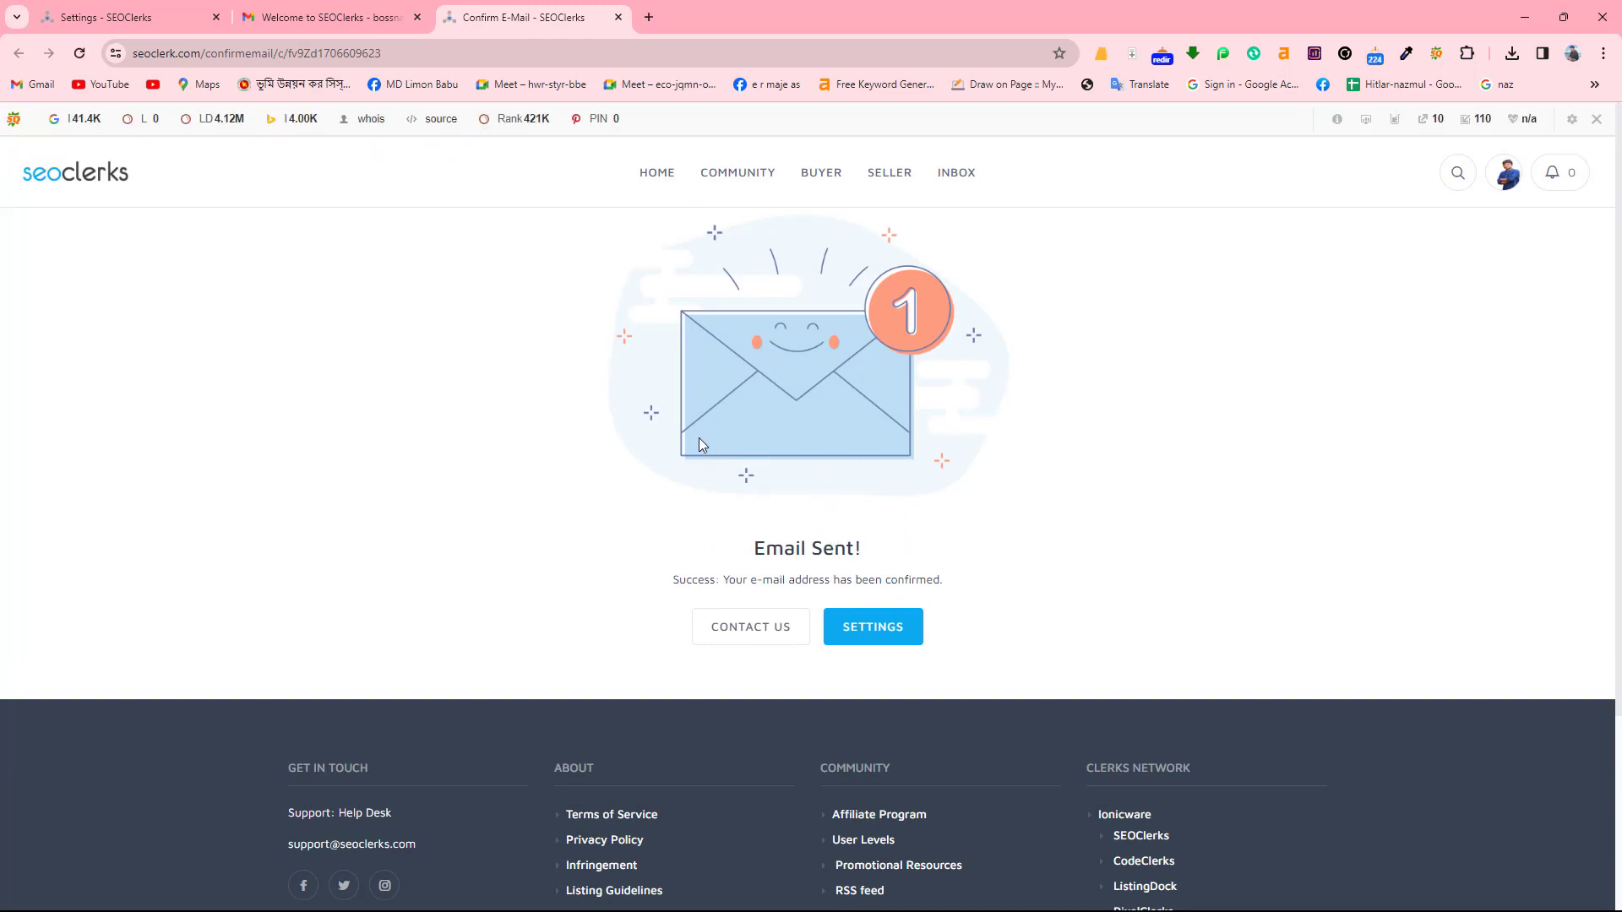
{"action": "left_click_drag", "start_coordinate": [673, 581], "coordinate": [957, 589]}
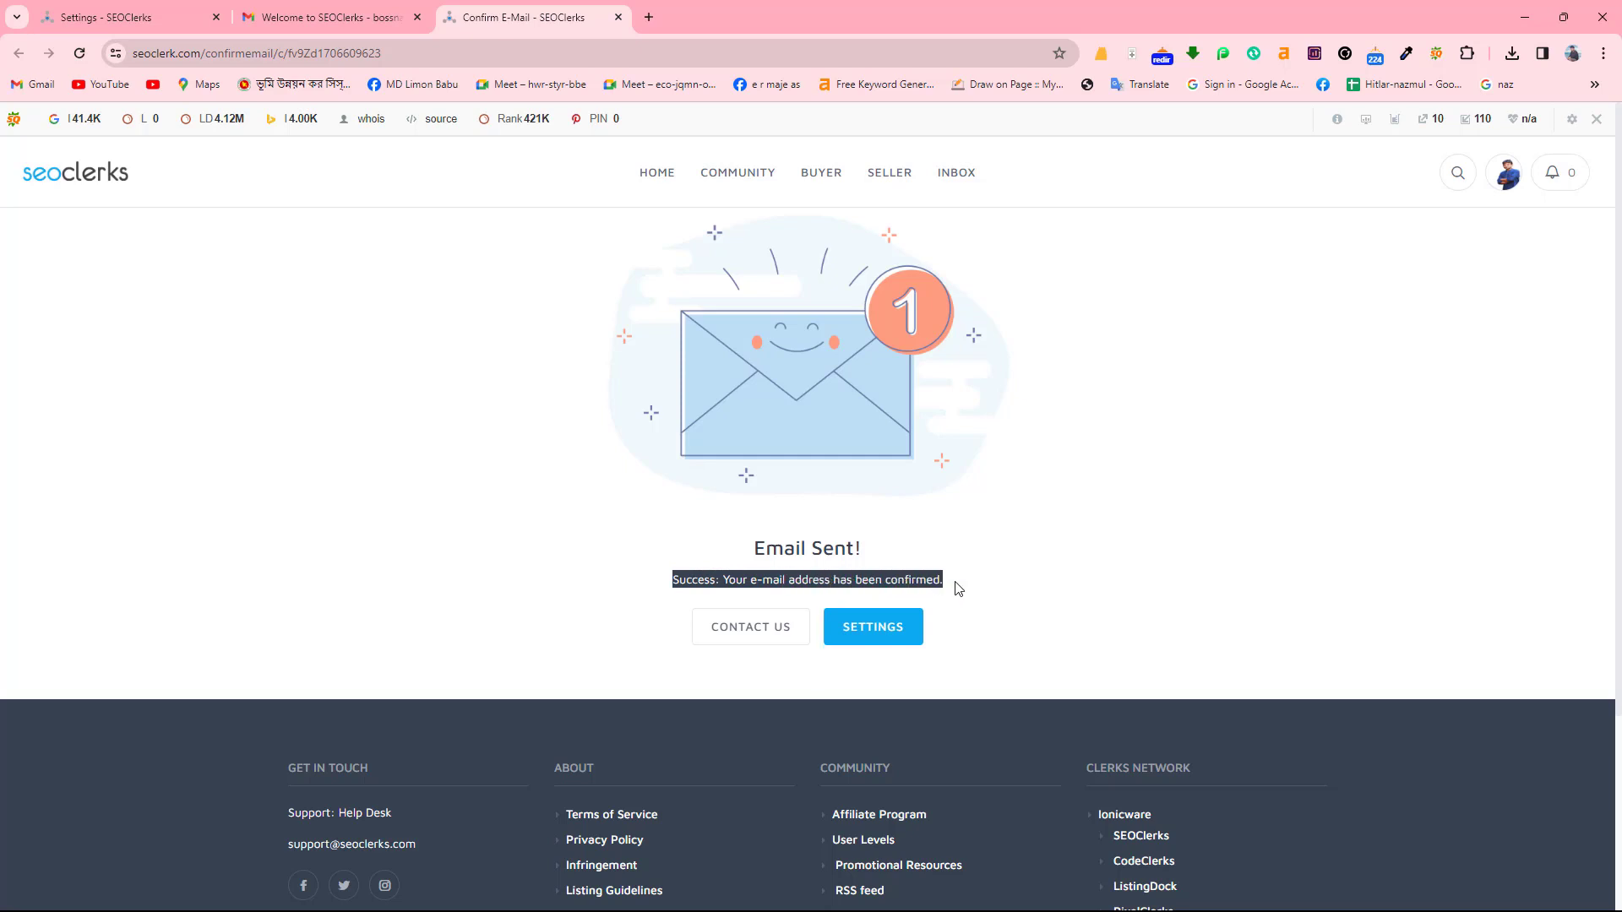
{"action": "left_click", "coordinate": [959, 589]}
{"action": "left_click", "coordinate": [329, 17]}
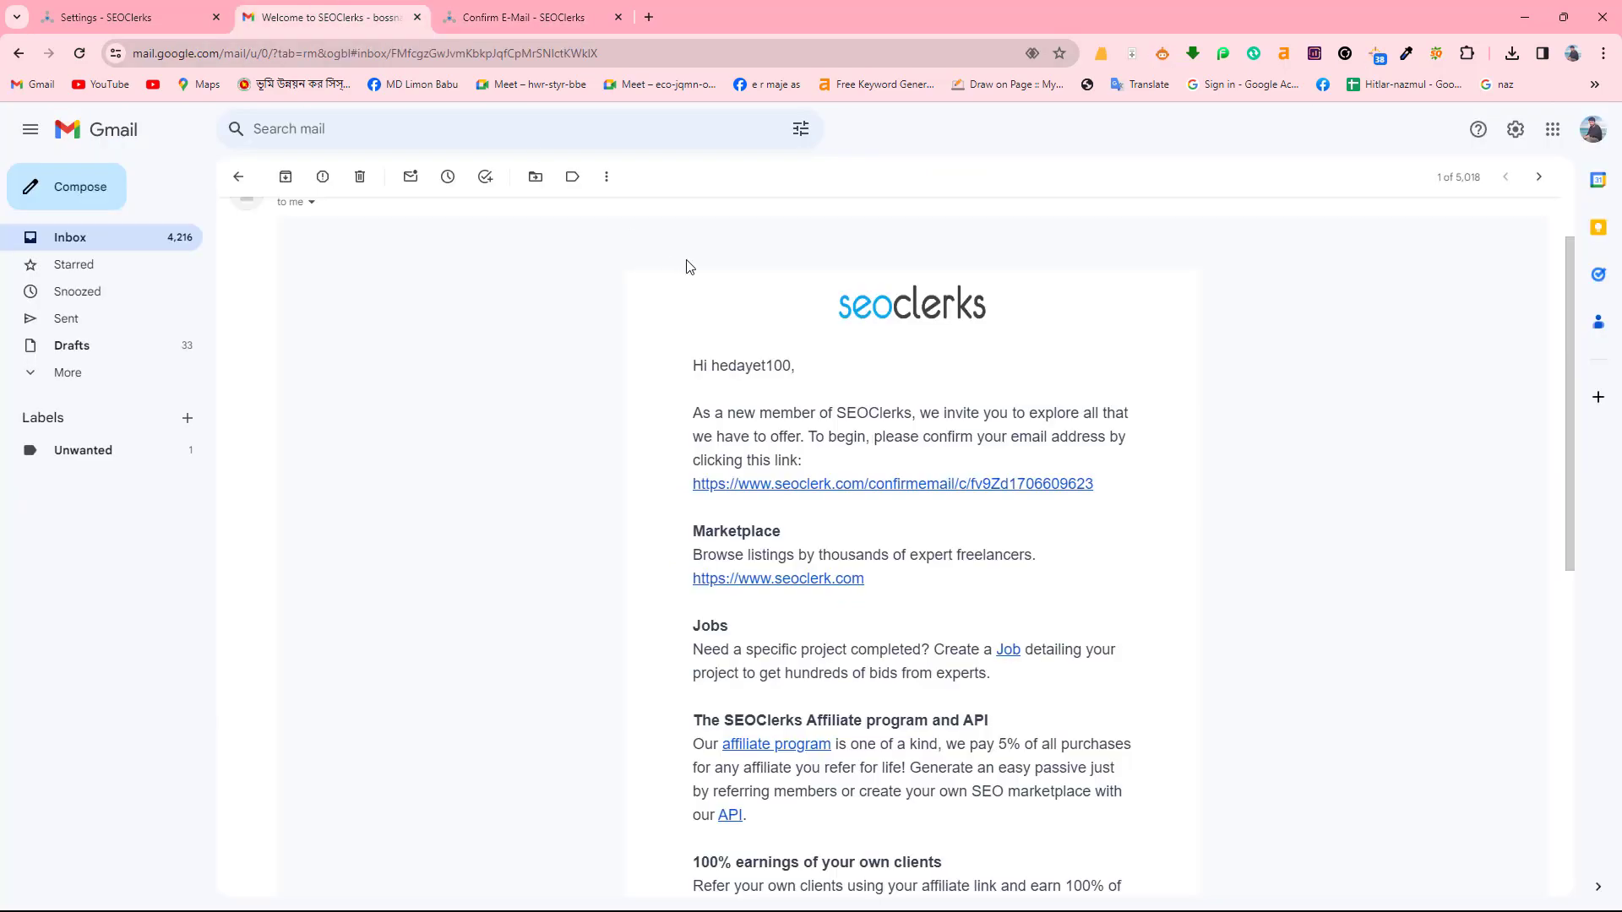
- Switch back to the Settings - SEOClerks tab and reload the page
{"action": "left_click", "coordinate": [124, 10]}
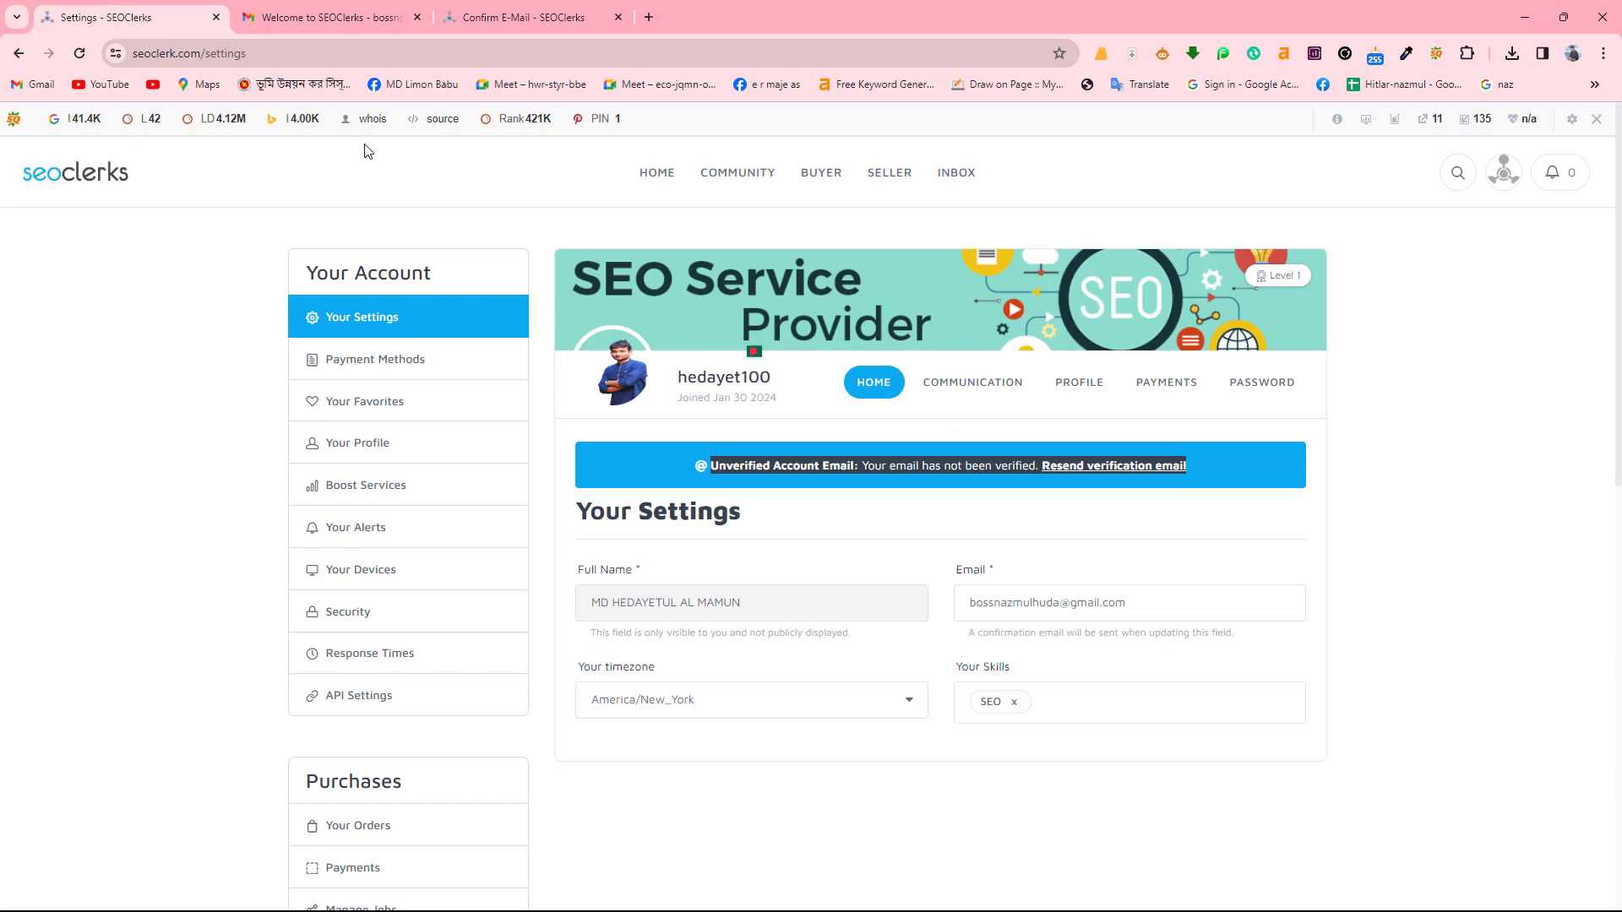
{"action": "right_click", "coordinate": [453, 179]}
{"action": "left_click", "coordinate": [545, 238]}
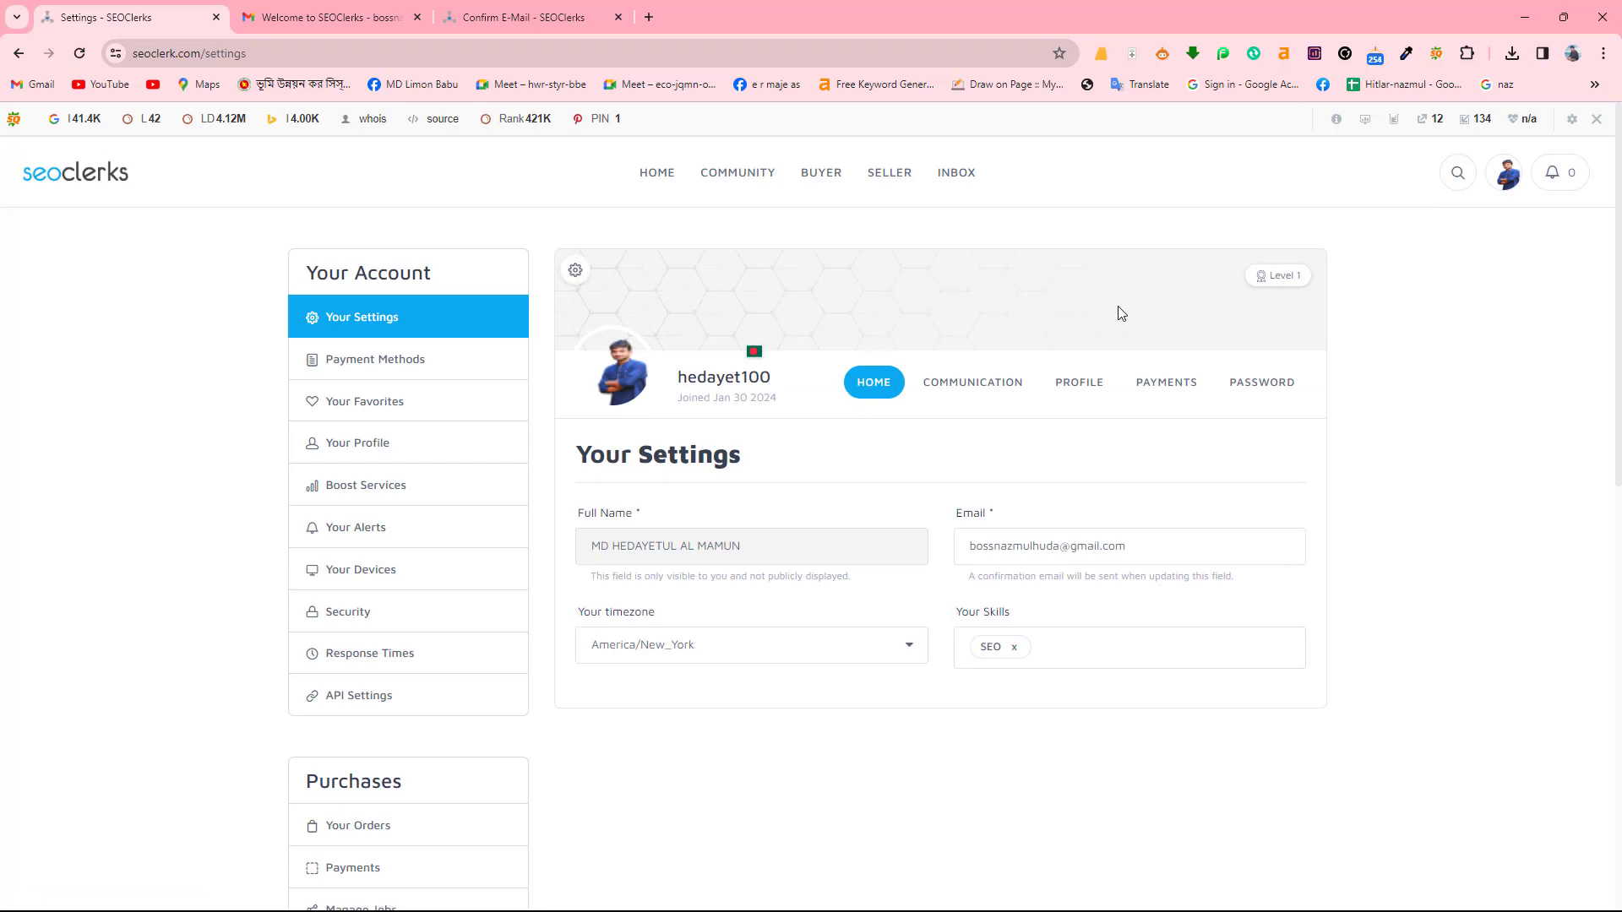
- Pick Asia/Dhaka in the Your timezone list, then go to the sidebar's Security page
{"action": "left_click", "coordinate": [850, 654]}
{"action": "scroll", "coordinate": [807, 528], "scroll_direction": "down", "scroll_amount": 20}
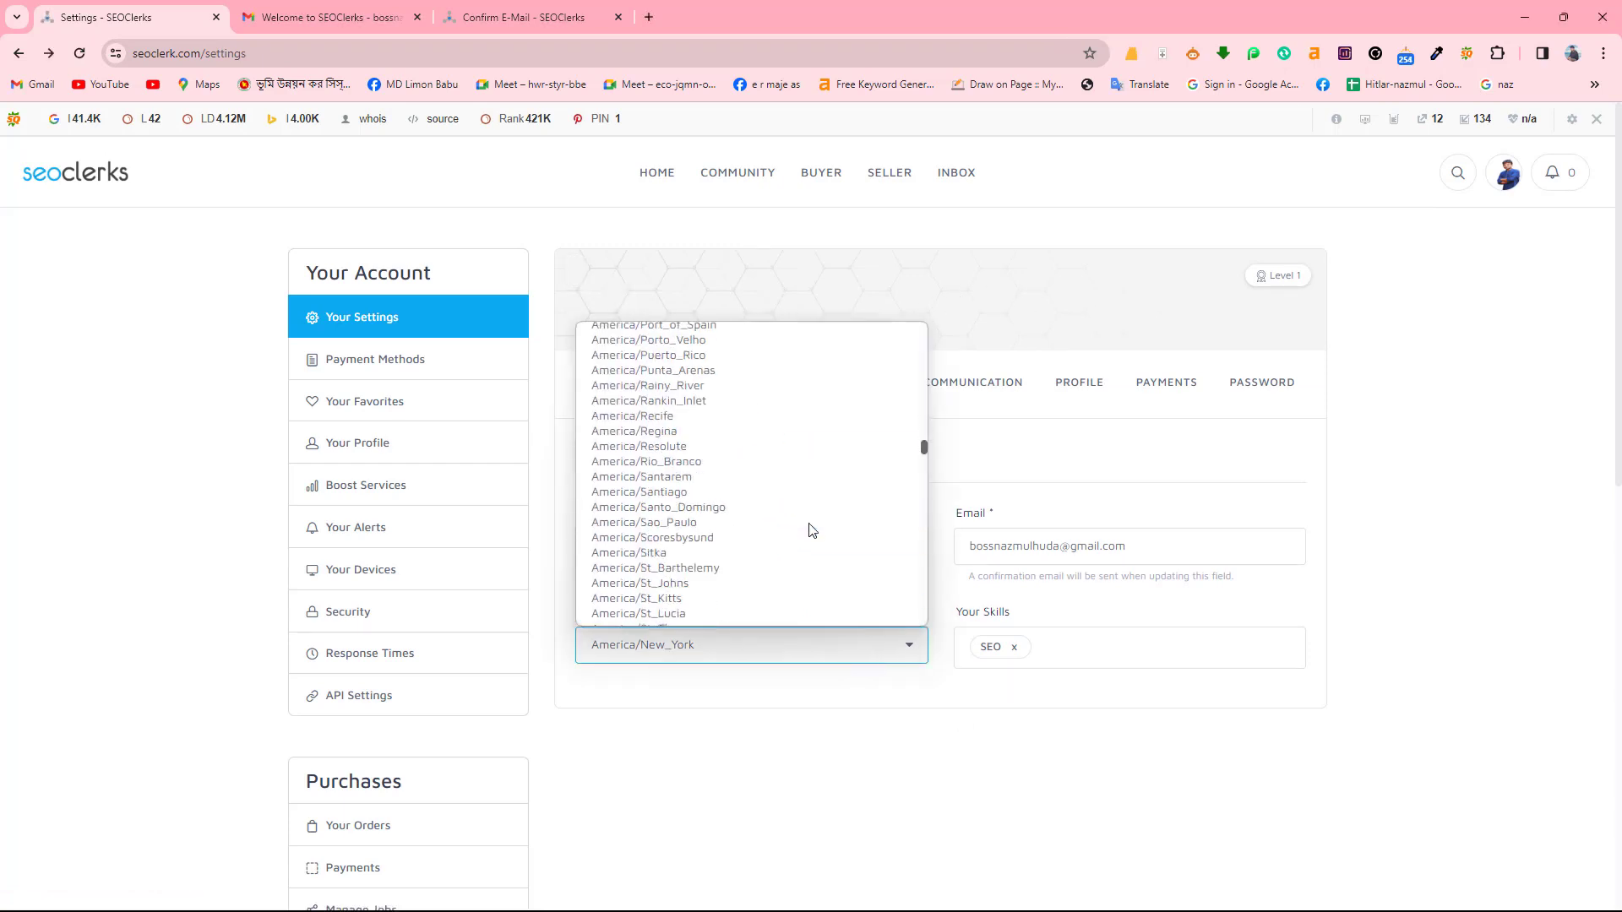
{"action": "scroll", "coordinate": [753, 567], "scroll_direction": "down", "scroll_amount": 20}
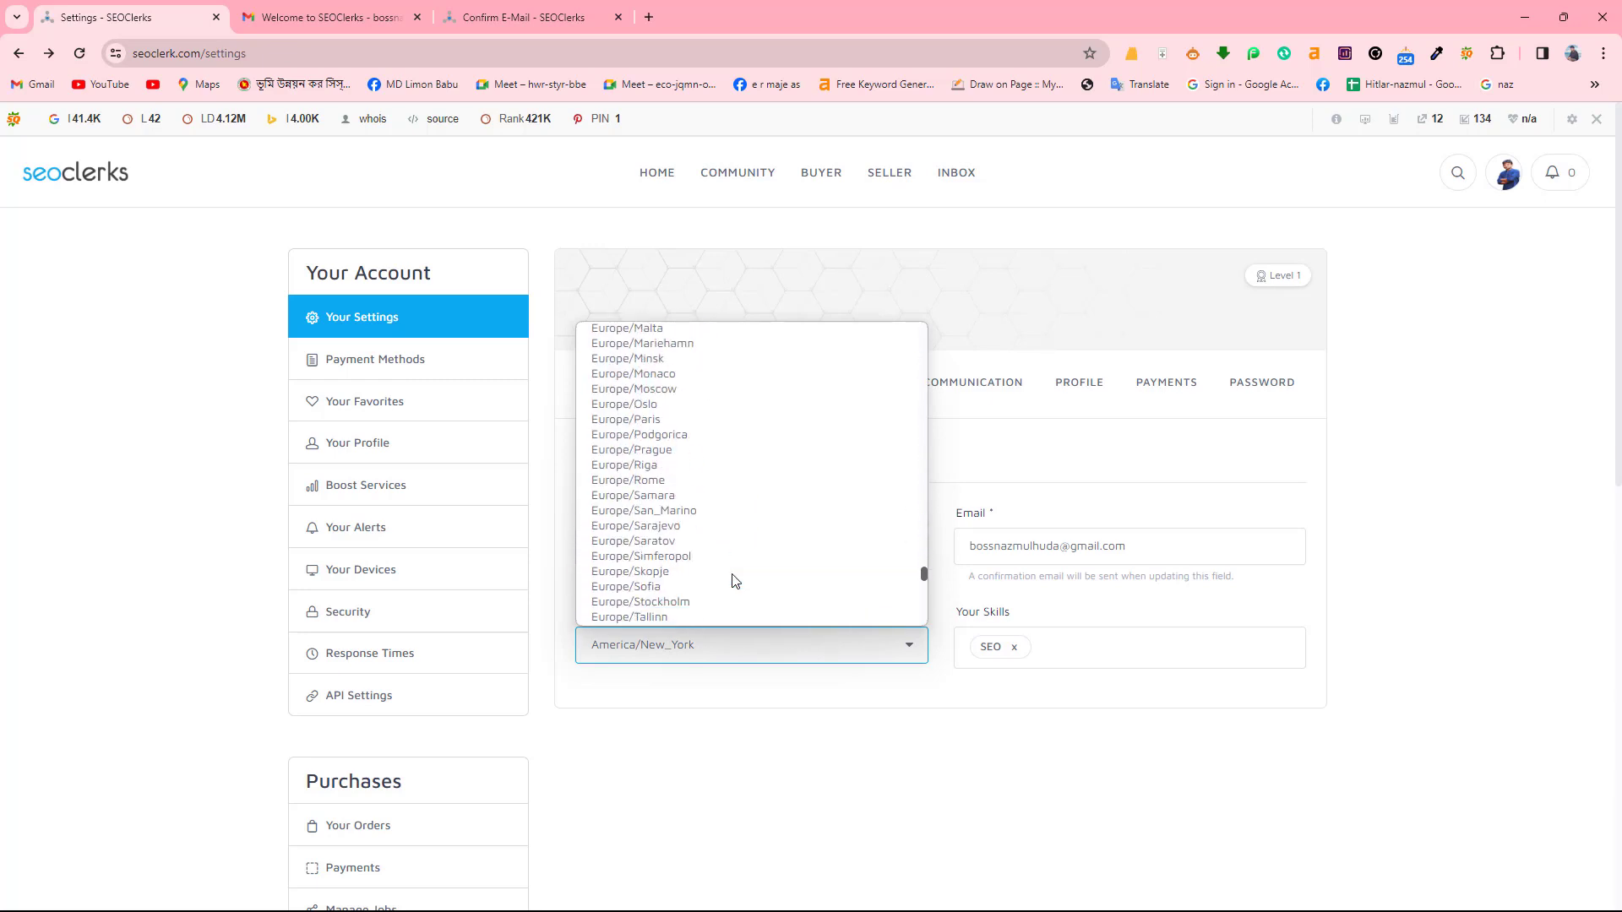
{"action": "scroll", "coordinate": [729, 583], "scroll_direction": "up", "scroll_amount": 20}
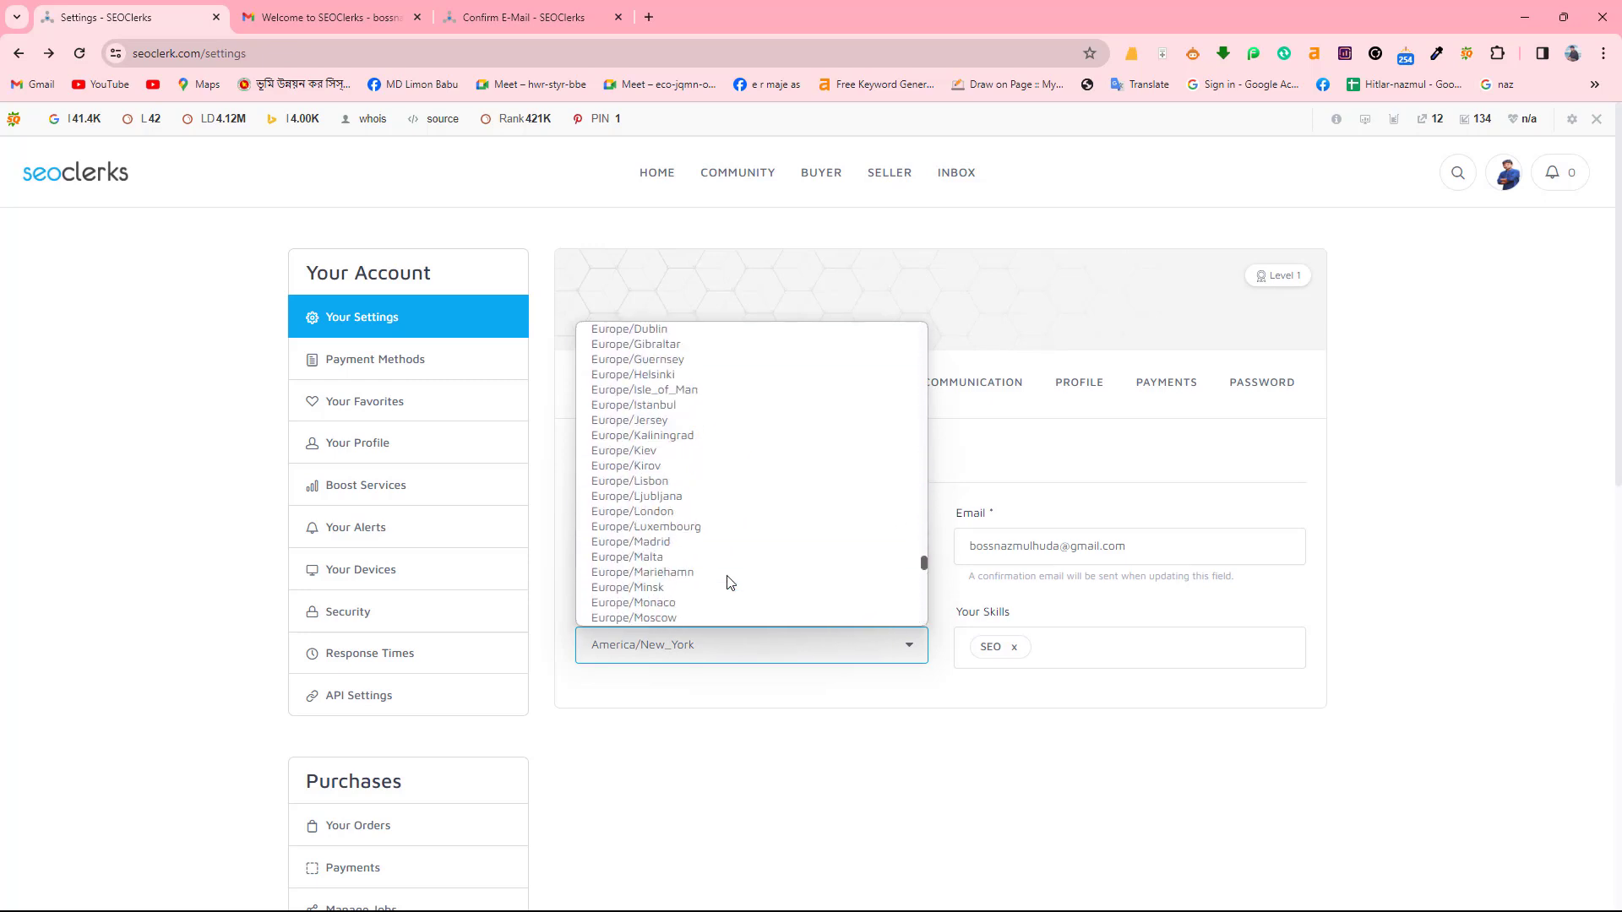
{"action": "scroll", "coordinate": [728, 582], "scroll_direction": "up", "scroll_amount": 20}
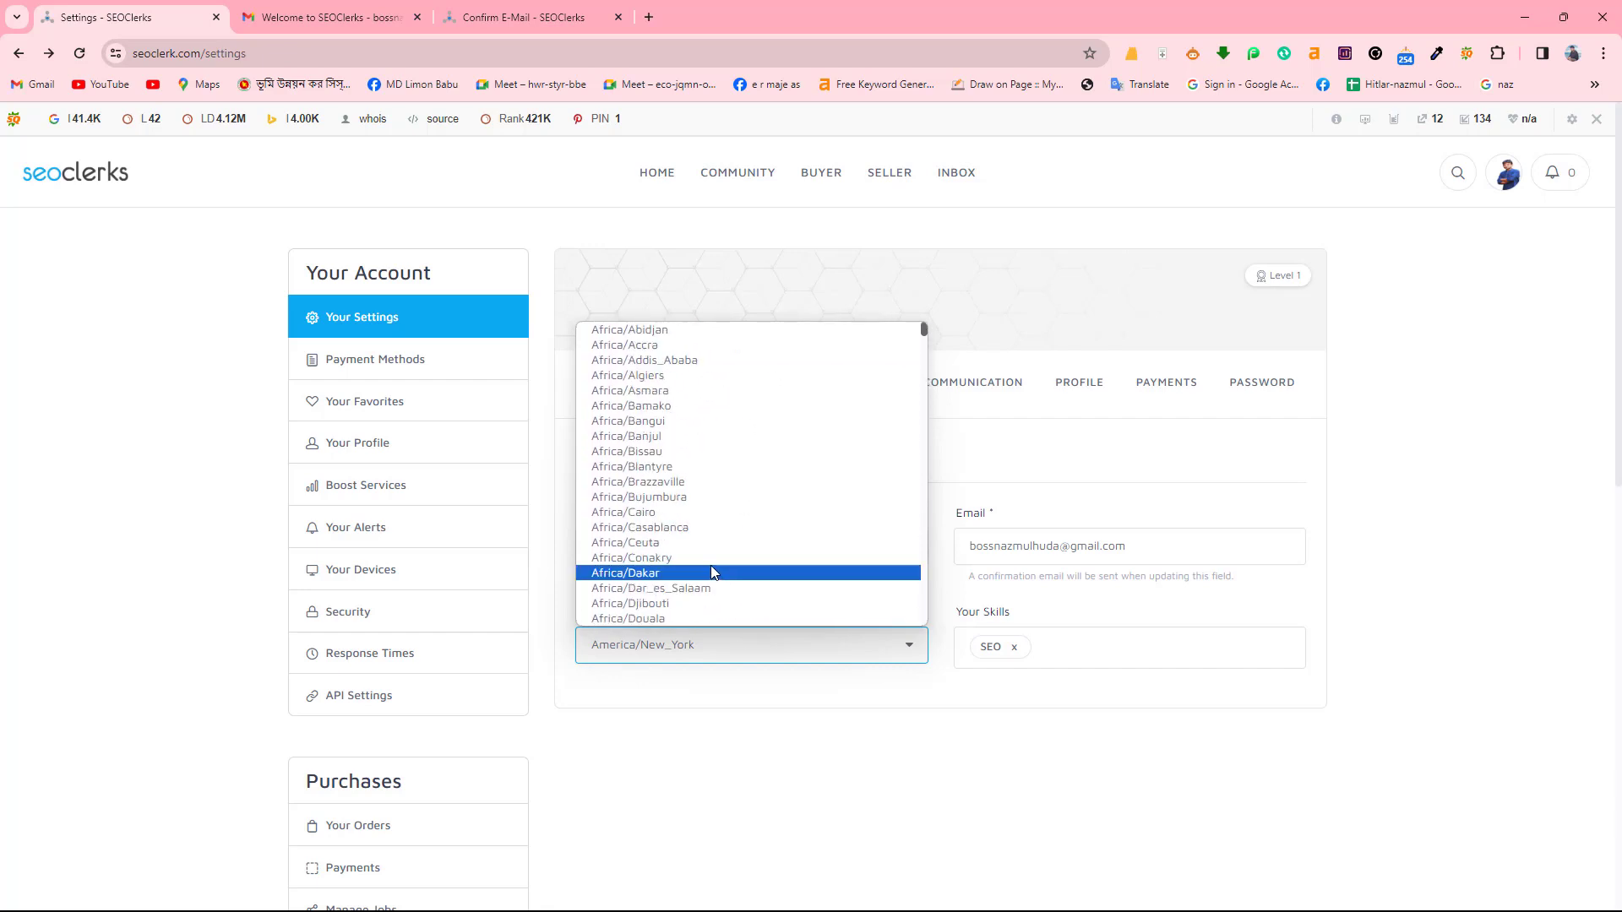
{"action": "scroll", "coordinate": [712, 573], "scroll_direction": "down", "scroll_amount": 10}
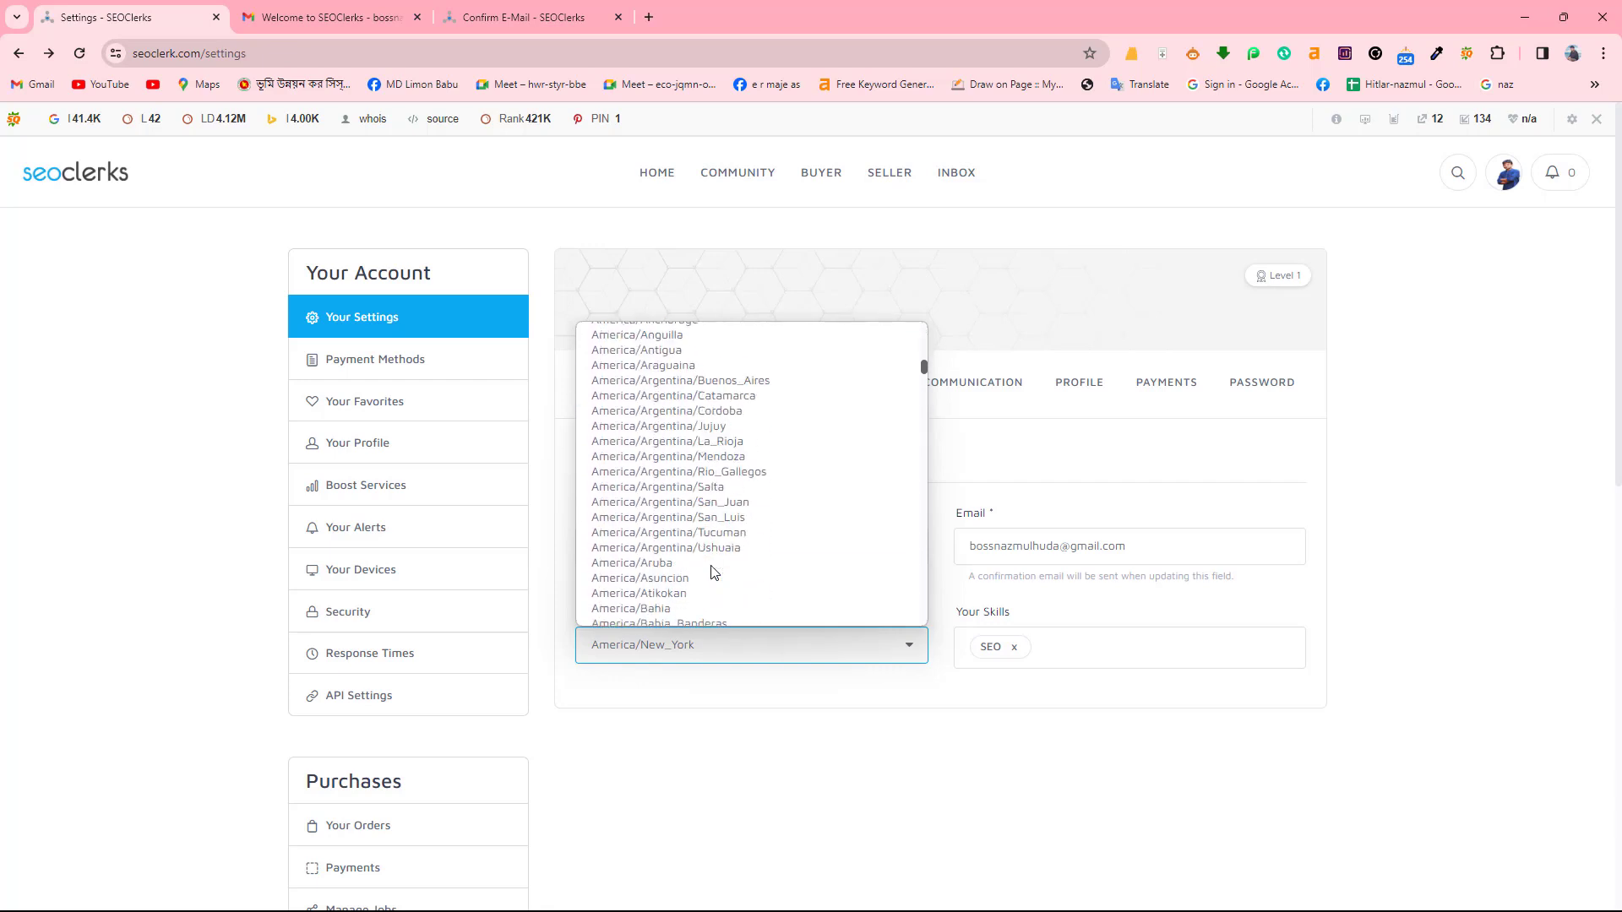
{"action": "scroll", "coordinate": [712, 572], "scroll_direction": "down", "scroll_amount": 11}
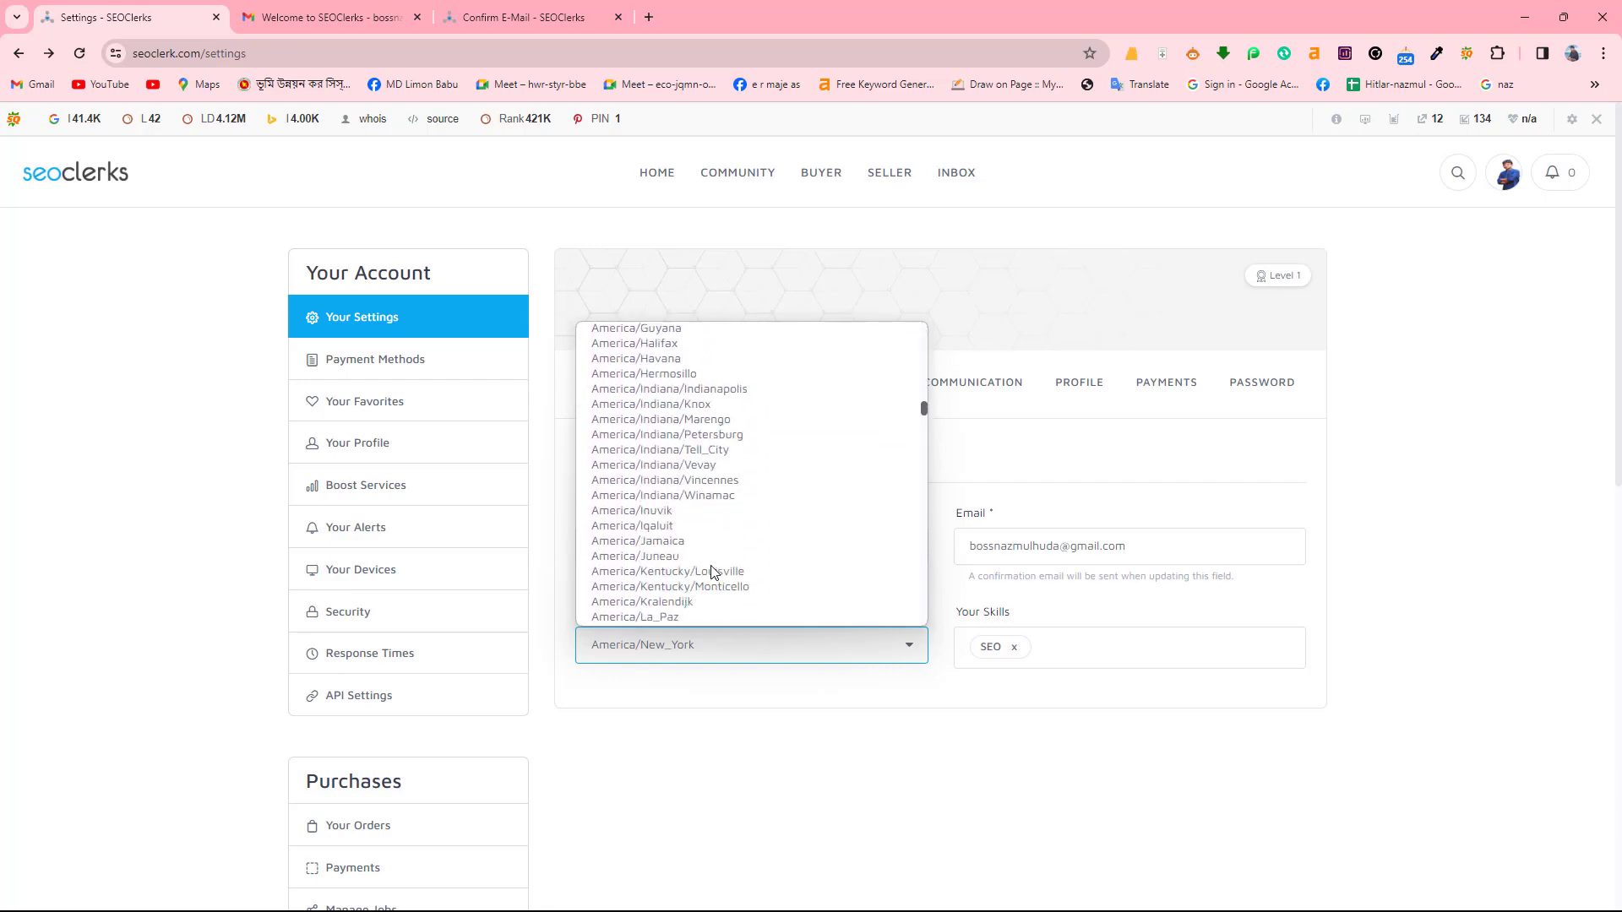
{"action": "scroll", "coordinate": [712, 573], "scroll_direction": "down", "scroll_amount": 15}
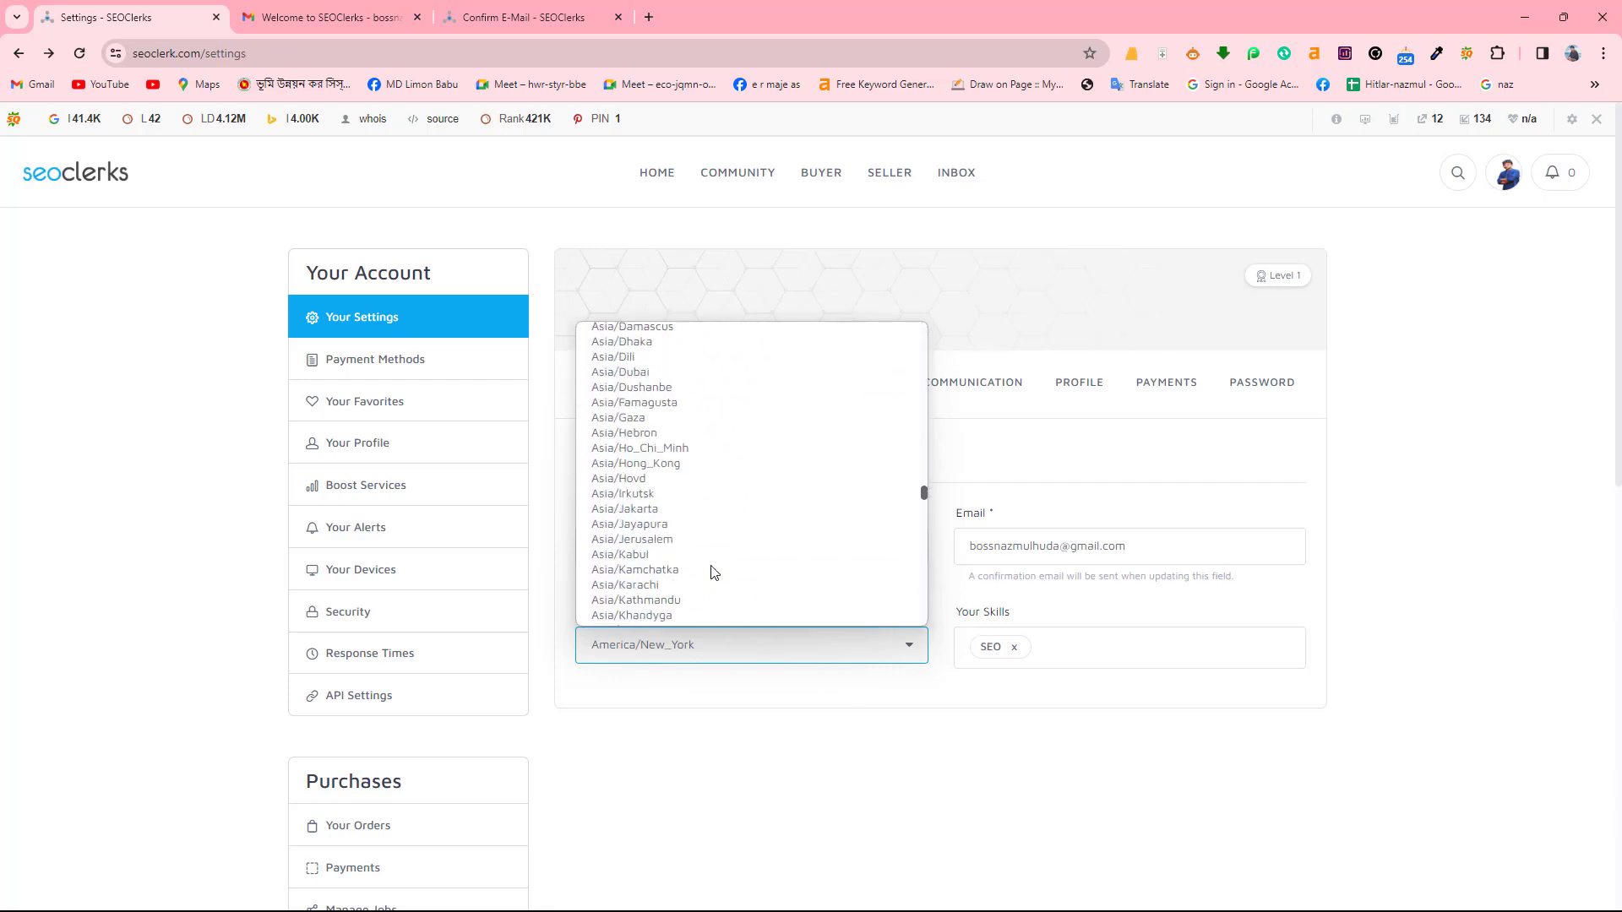
{"action": "scroll", "coordinate": [712, 573], "scroll_direction": "down", "scroll_amount": 1}
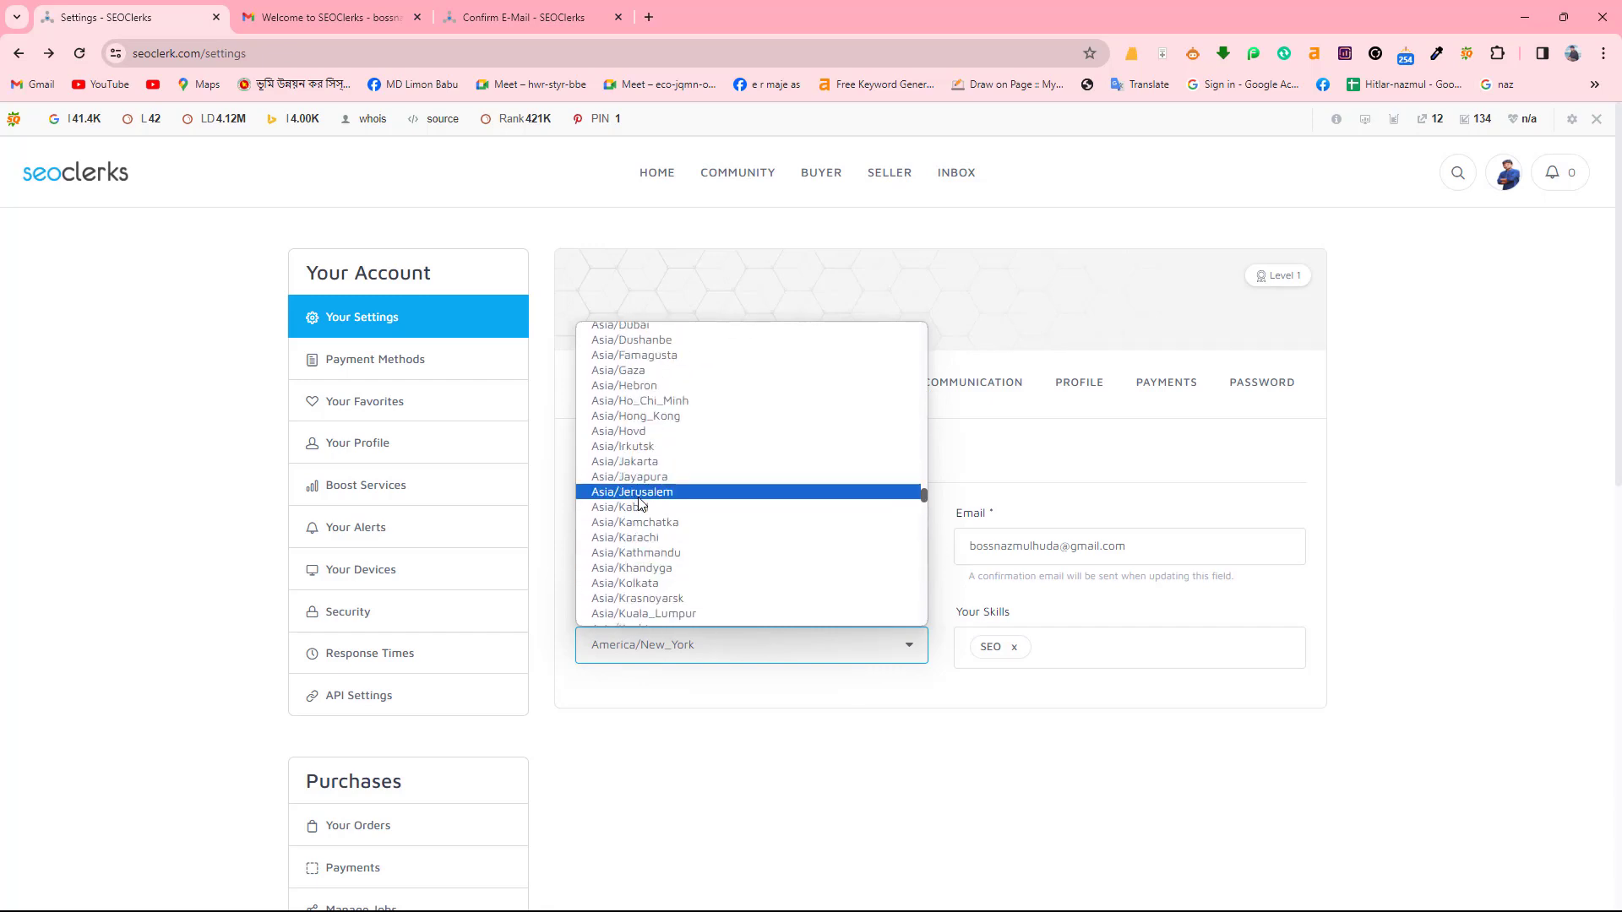
{"action": "scroll", "coordinate": [664, 443], "scroll_direction": "up", "scroll_amount": 2}
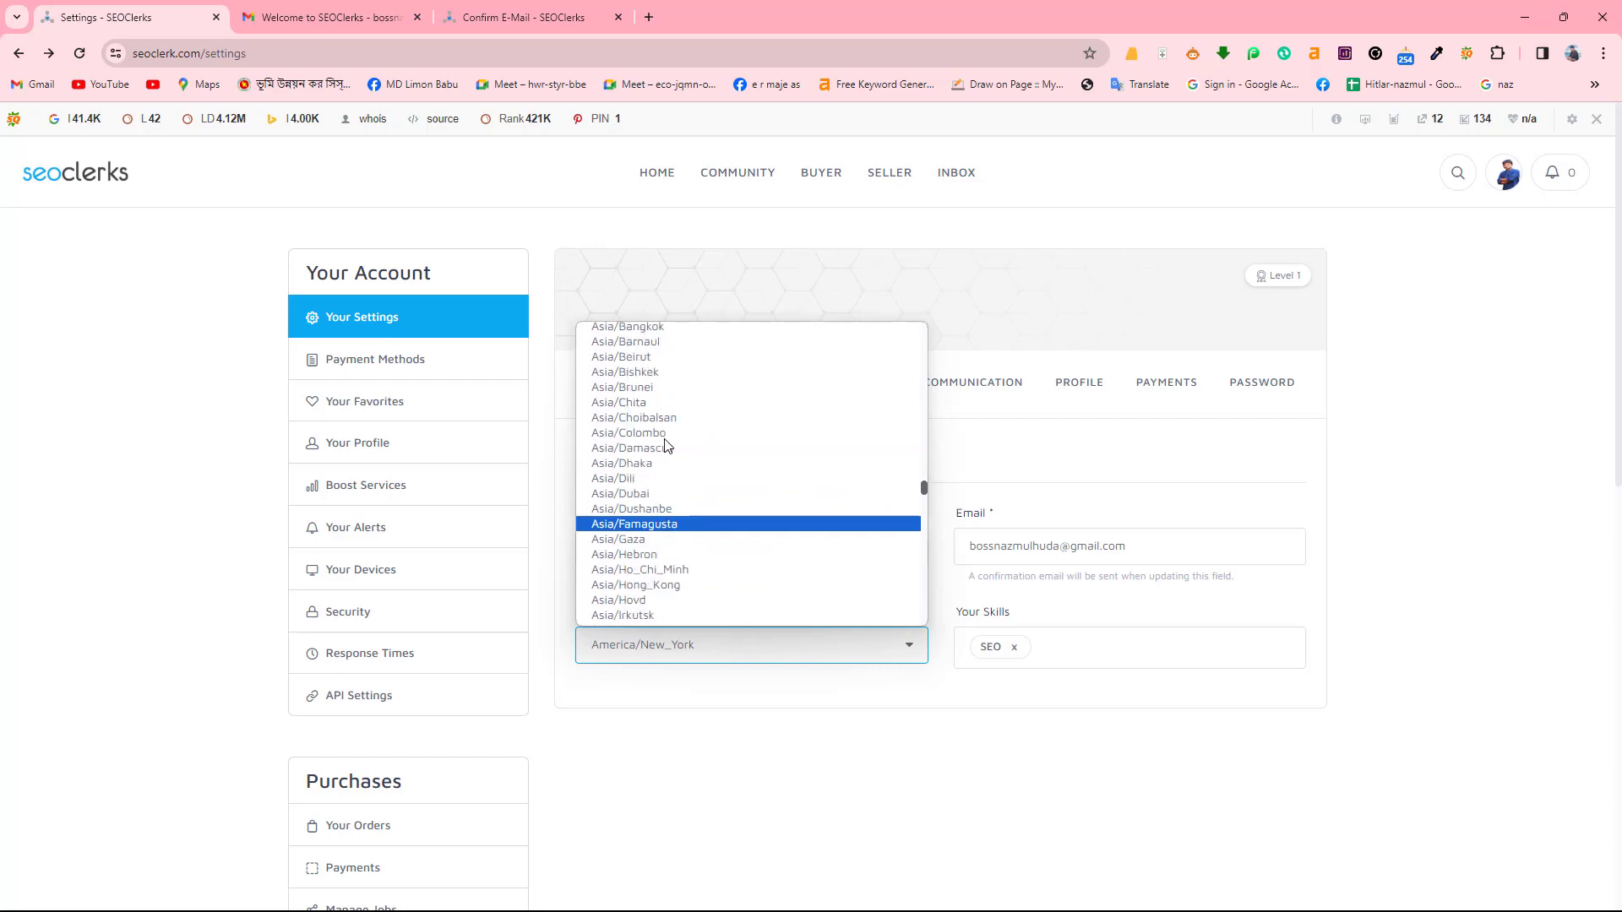
{"action": "scroll", "coordinate": [665, 456], "scroll_direction": "up", "scroll_amount": 2}
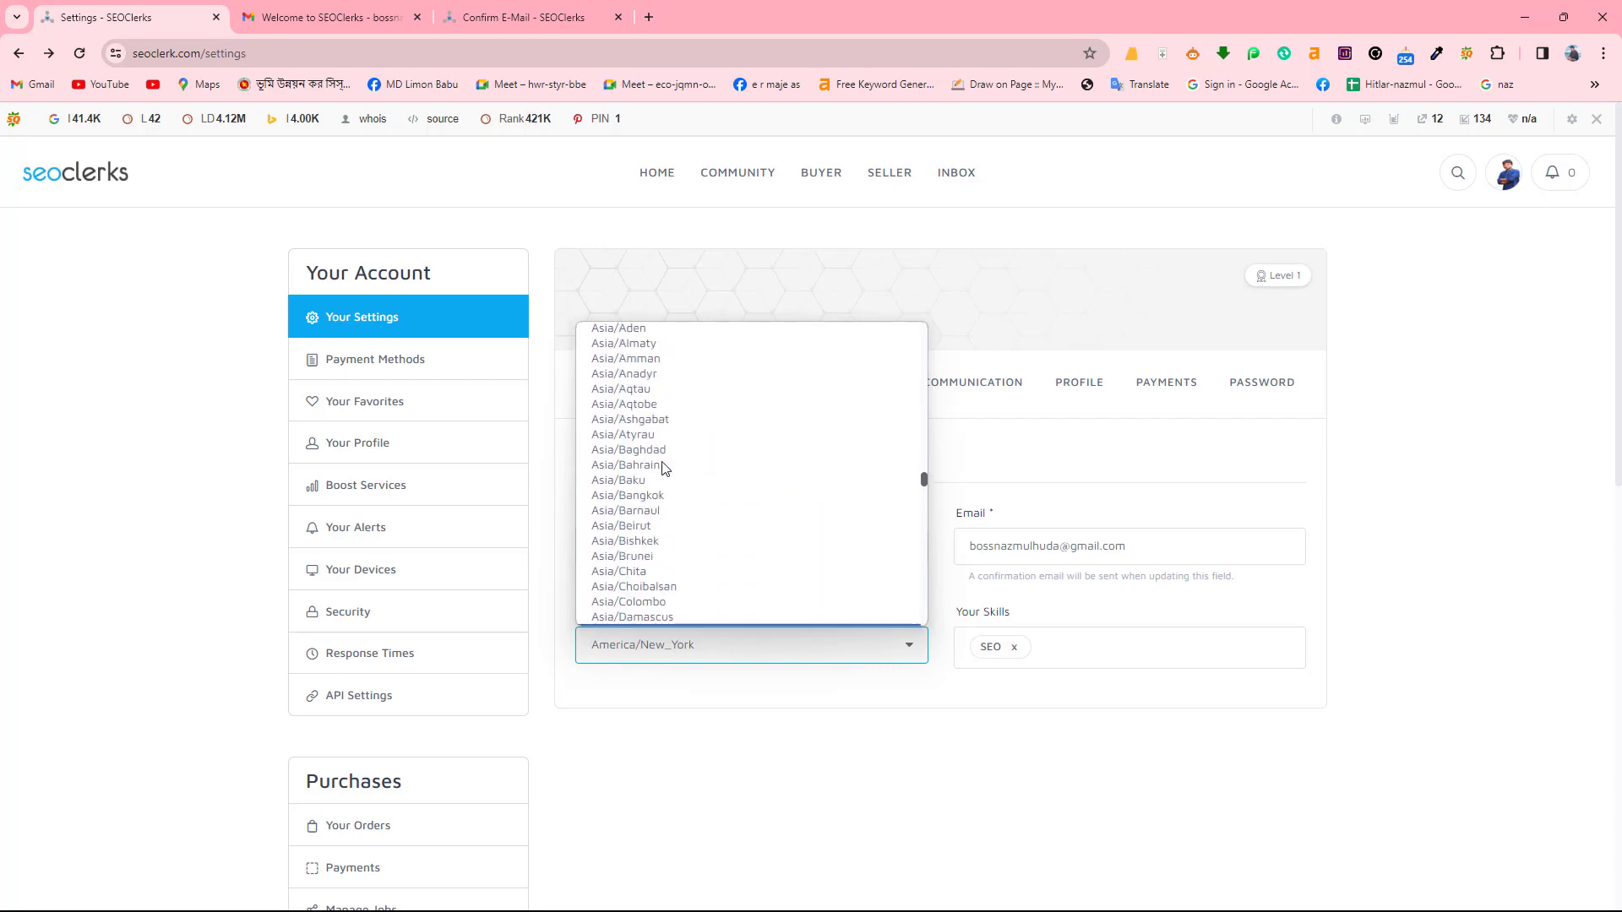
{"action": "scroll", "coordinate": [676, 454], "scroll_direction": "up", "scroll_amount": 6}
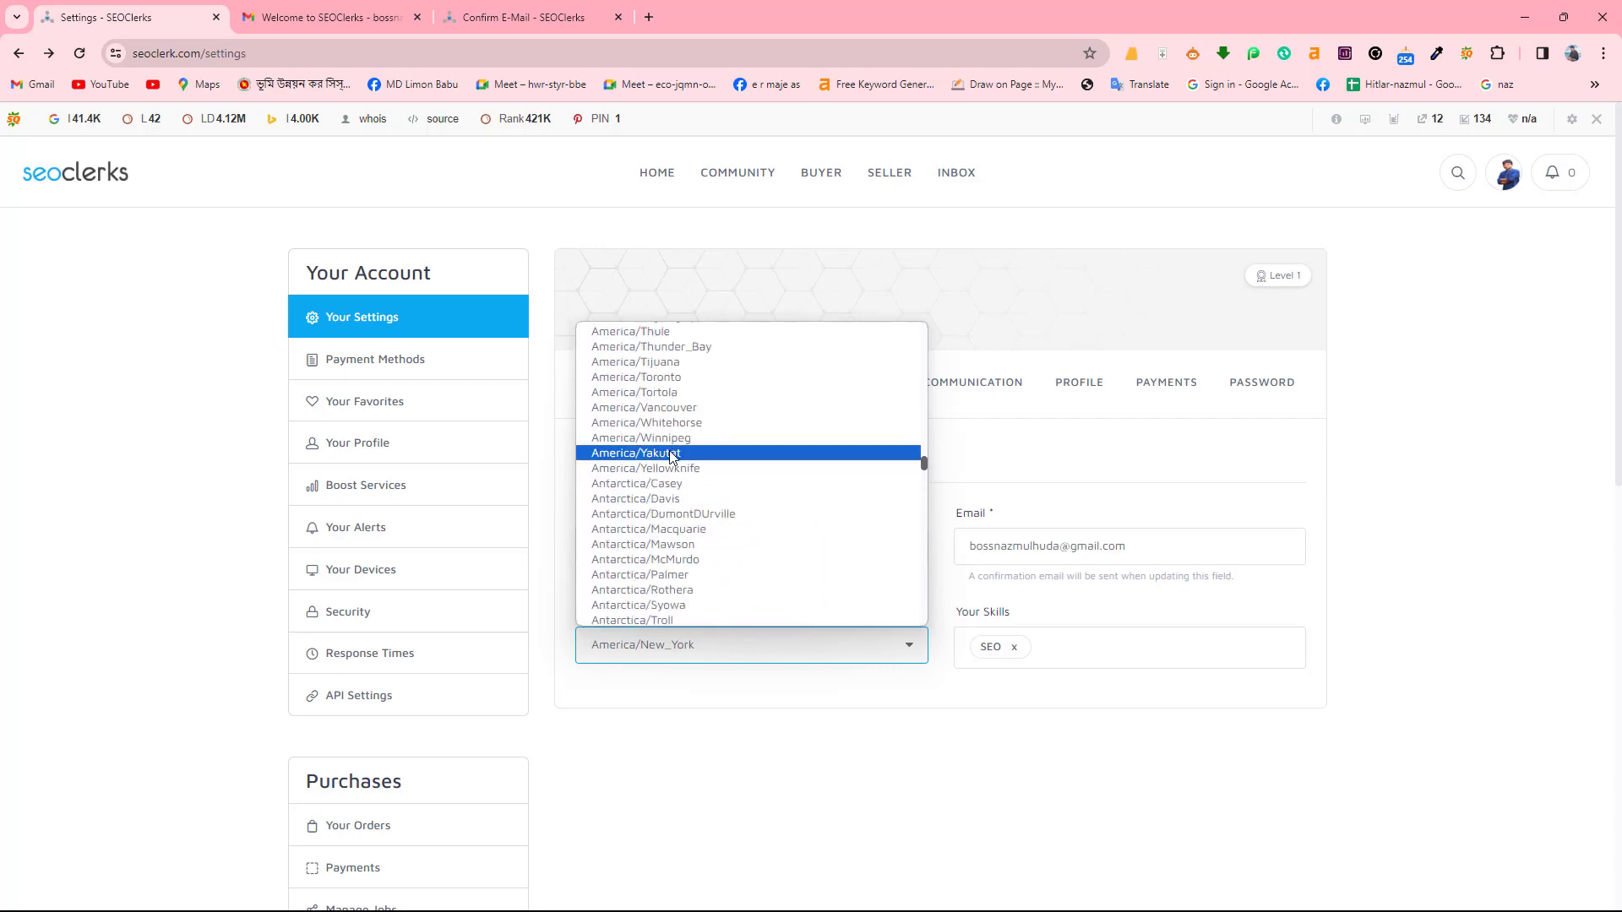
{"action": "scroll", "coordinate": [662, 532], "scroll_direction": "down", "scroll_amount": 4}
{"action": "scroll", "coordinate": [680, 561], "scroll_direction": "down", "scroll_amount": 2}
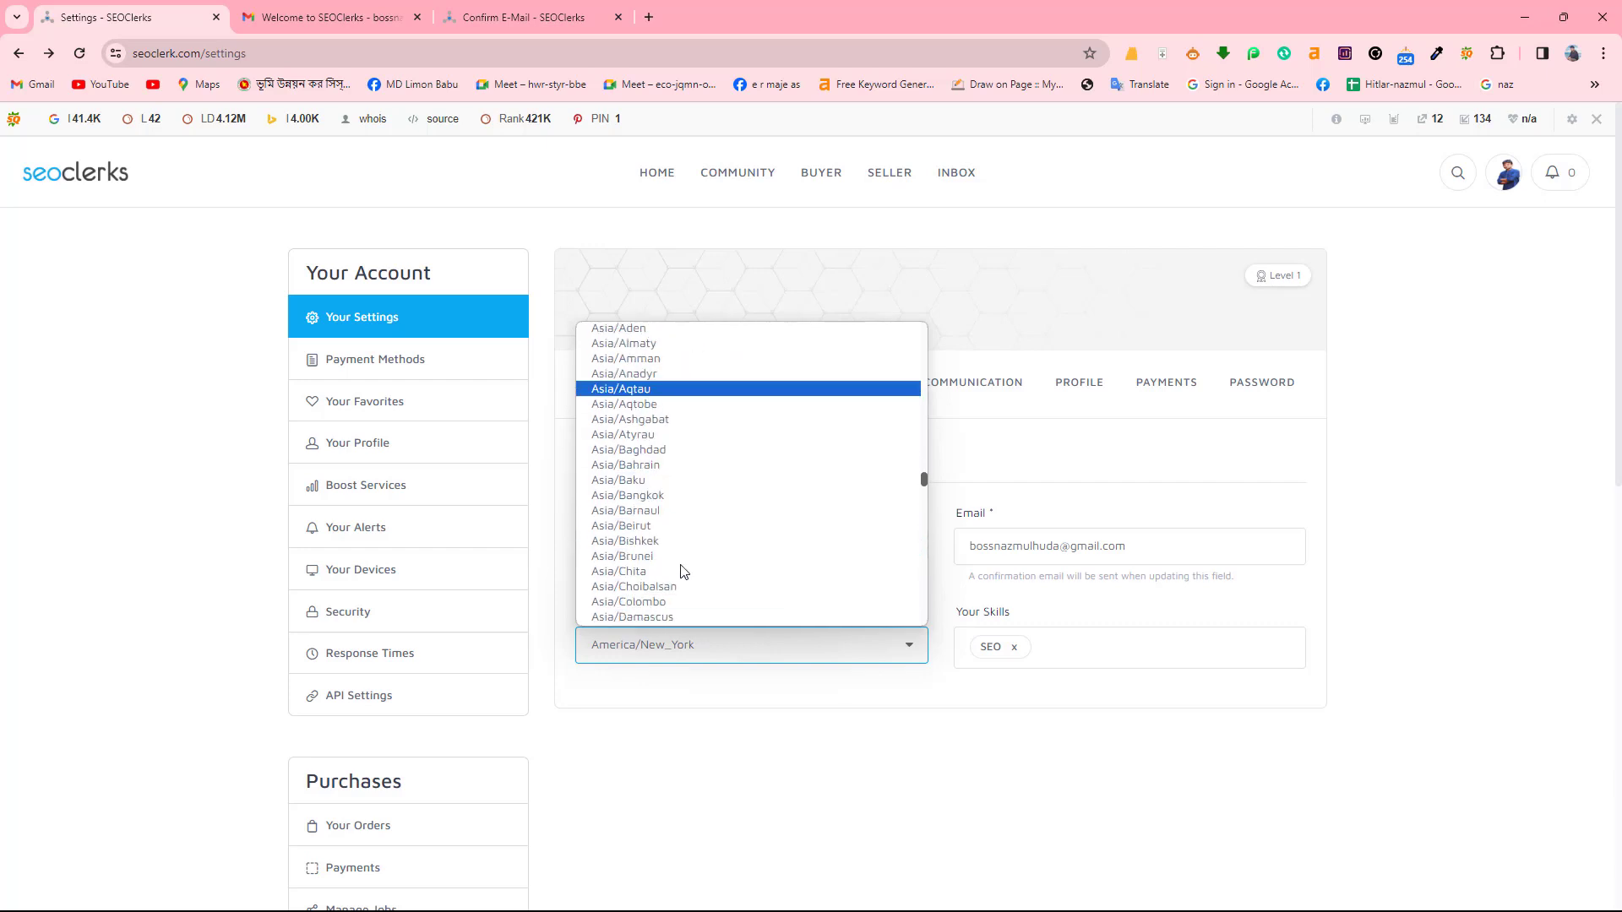
{"action": "scroll", "coordinate": [684, 574], "scroll_direction": "down", "scroll_amount": 3}
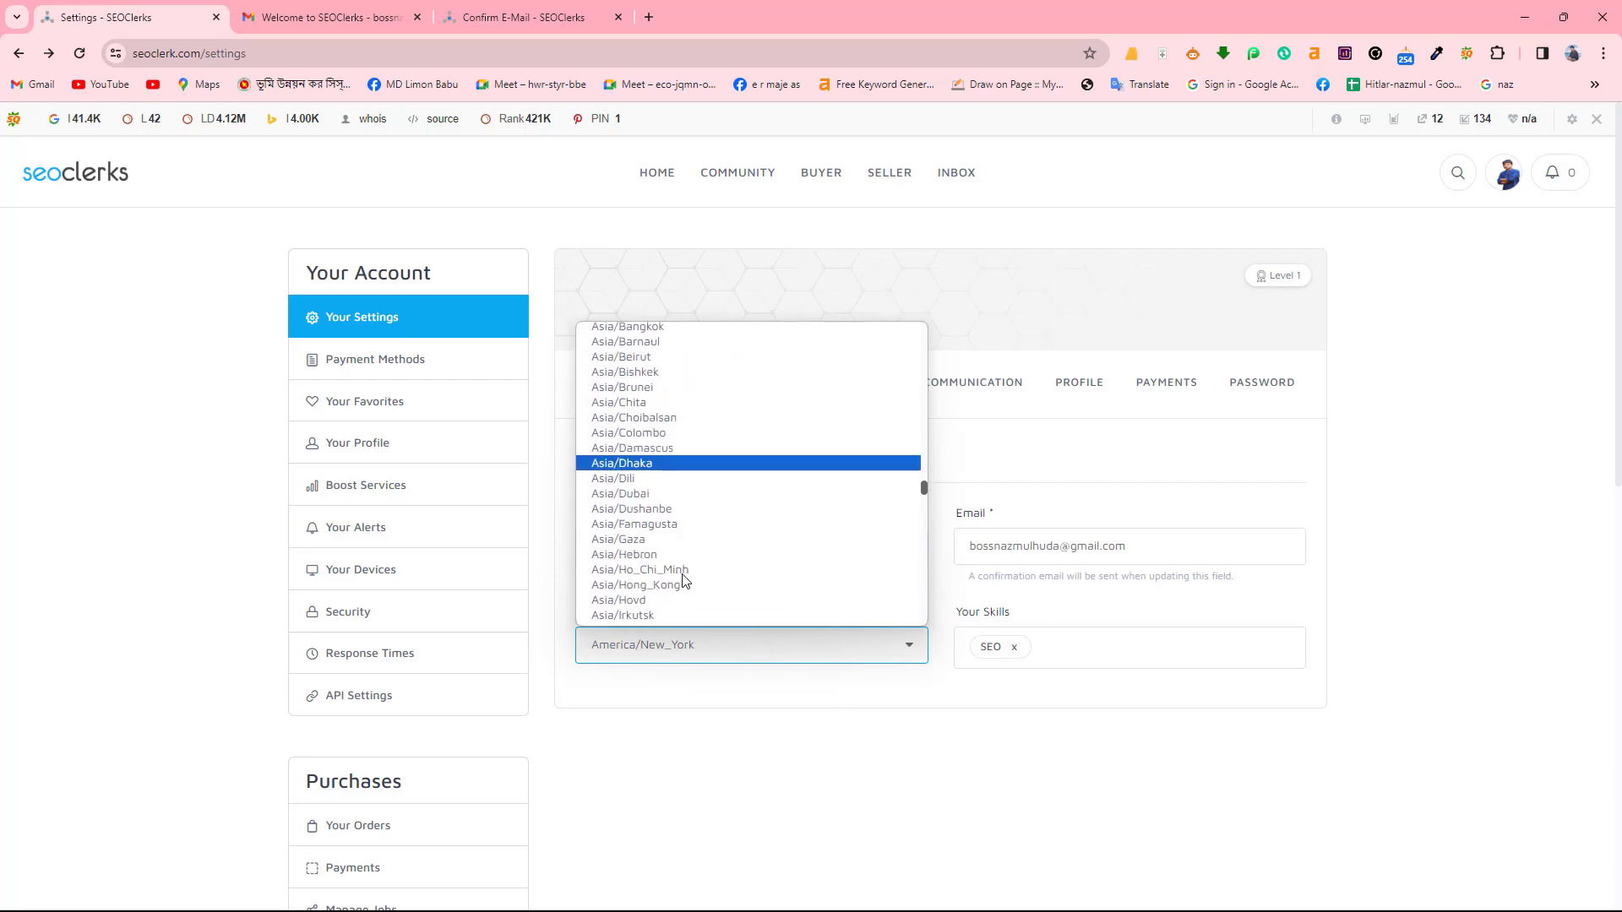
{"action": "left_click", "coordinate": [668, 463]}
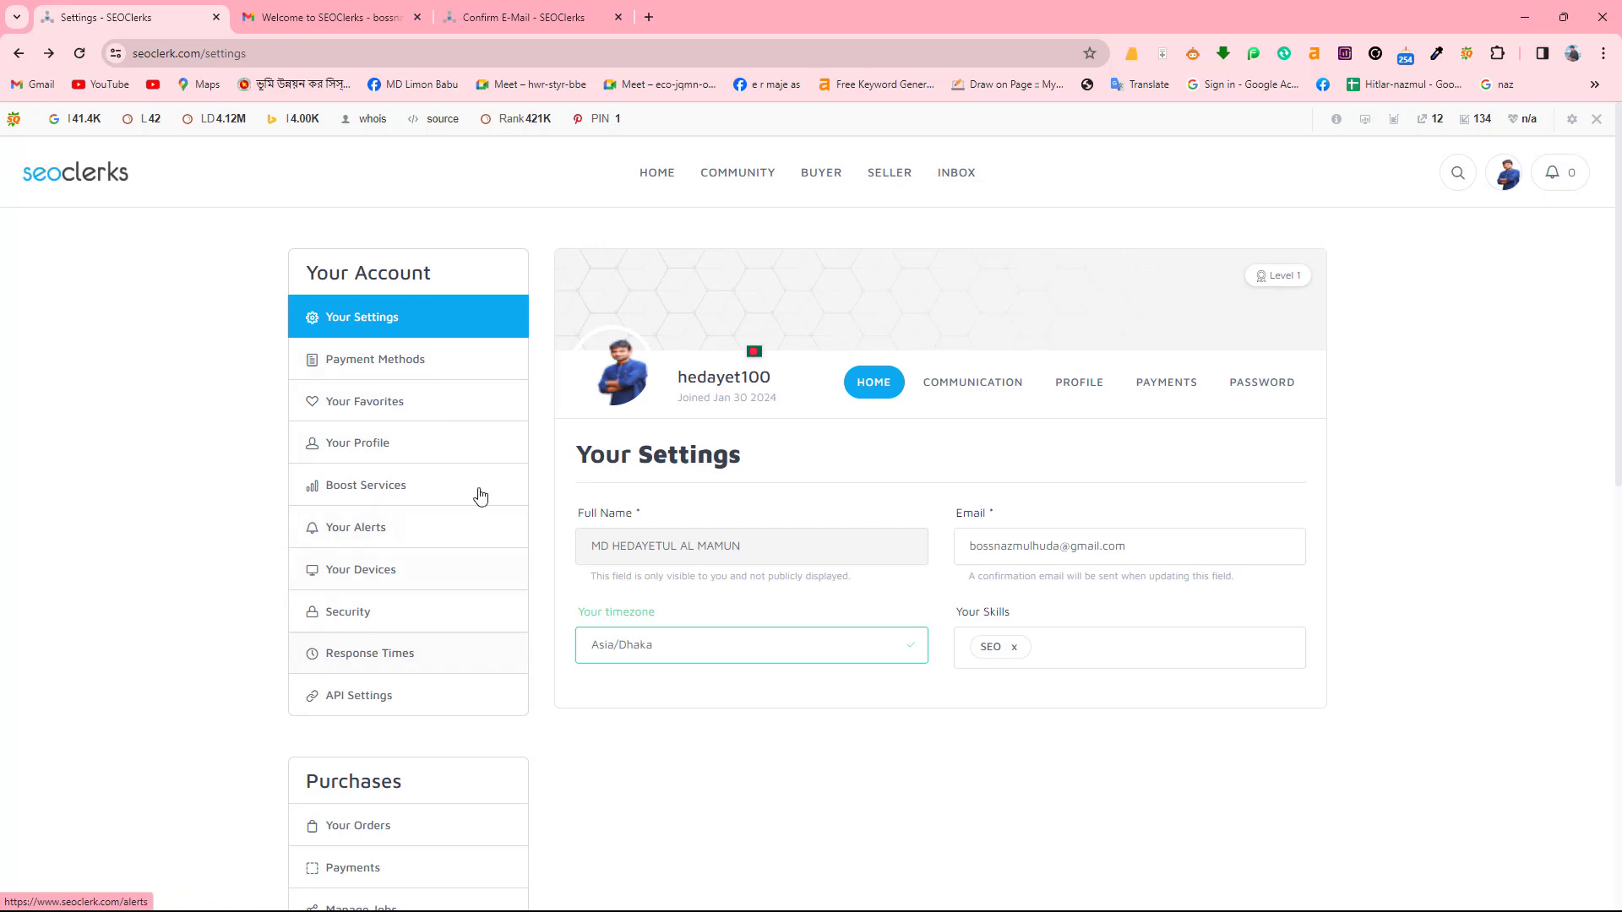
{"action": "scroll", "coordinate": [394, 721], "scroll_direction": "down", "scroll_amount": 1}
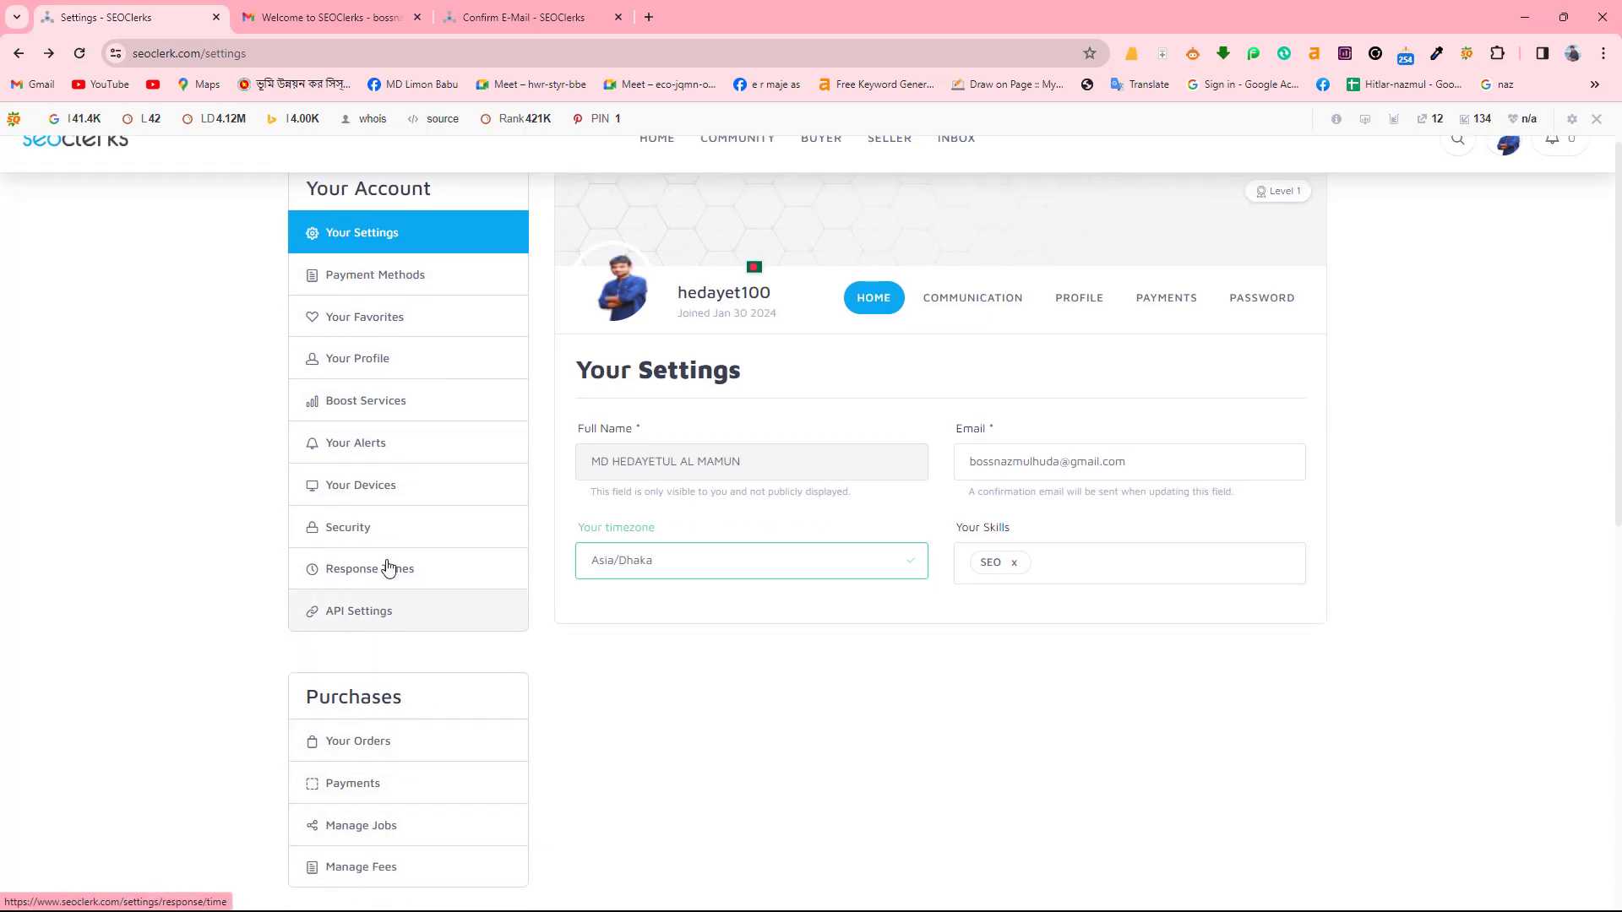
{"action": "left_click", "coordinate": [394, 532]}
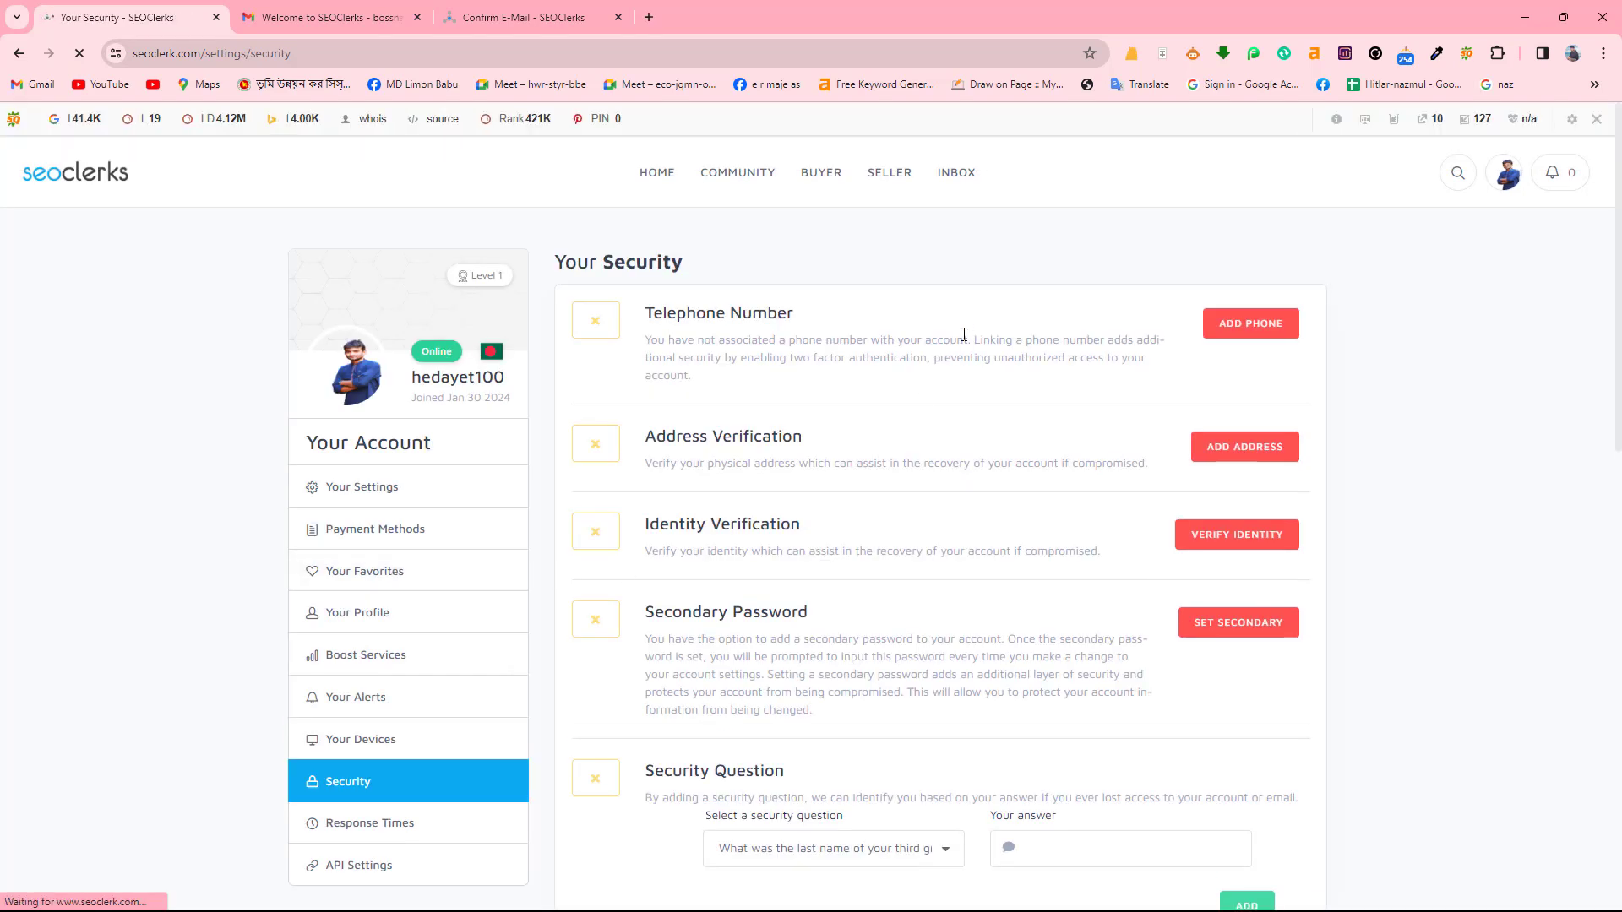
- Add a Bangladesh (+880) phone number, pass the captcha, opt into text deals and submit for verification
{"action": "left_click", "coordinate": [1242, 330]}
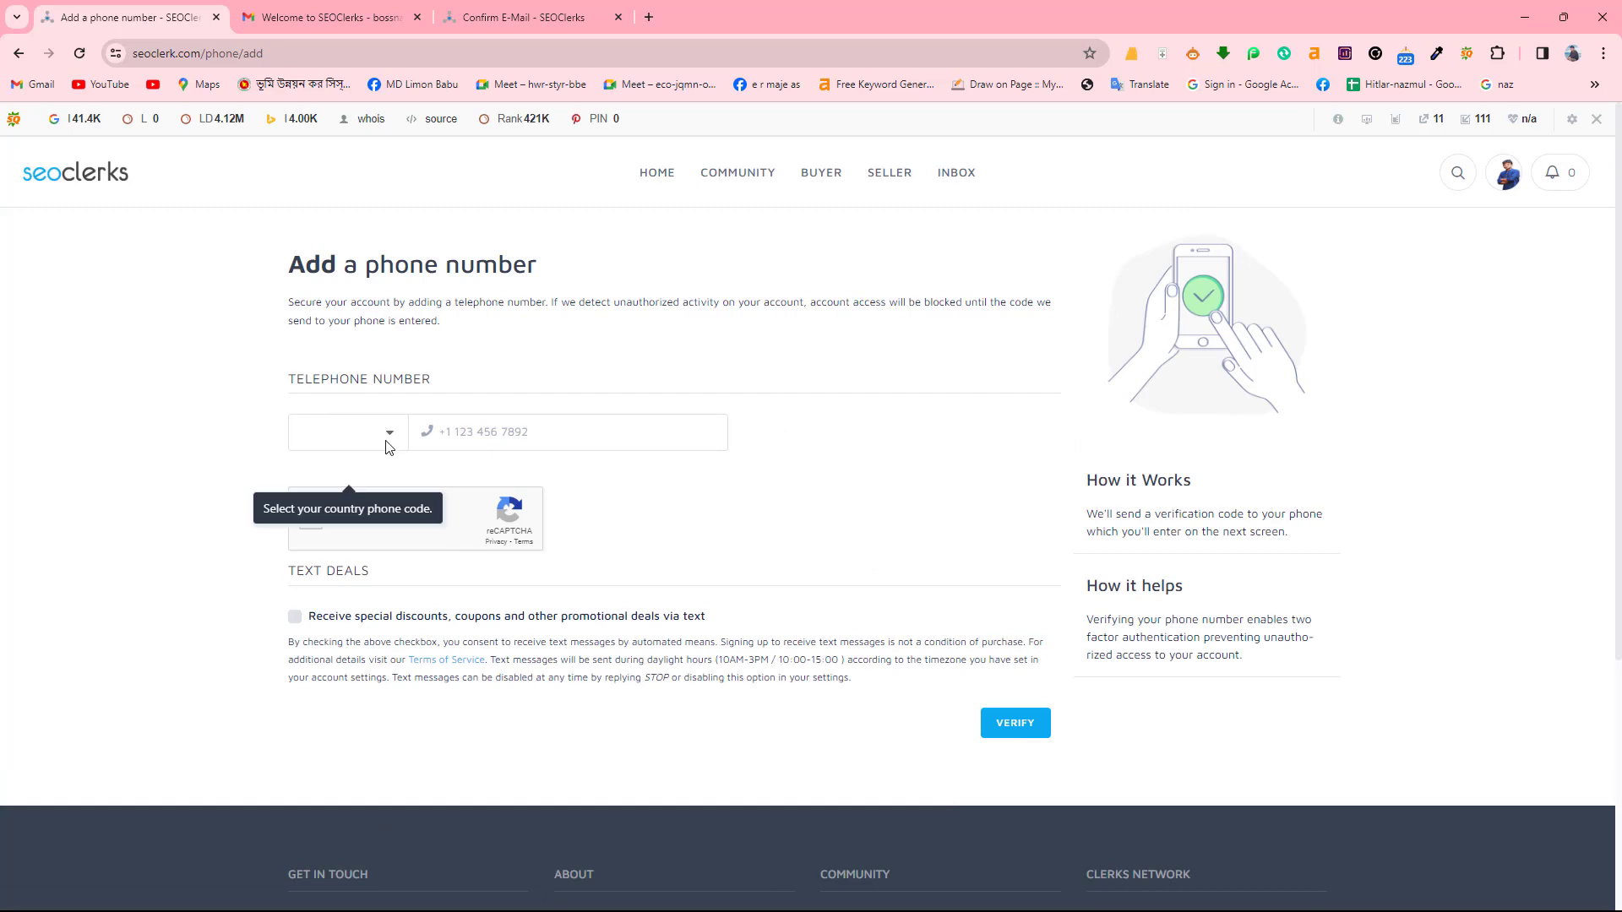
{"action": "left_click", "coordinate": [386, 437]}
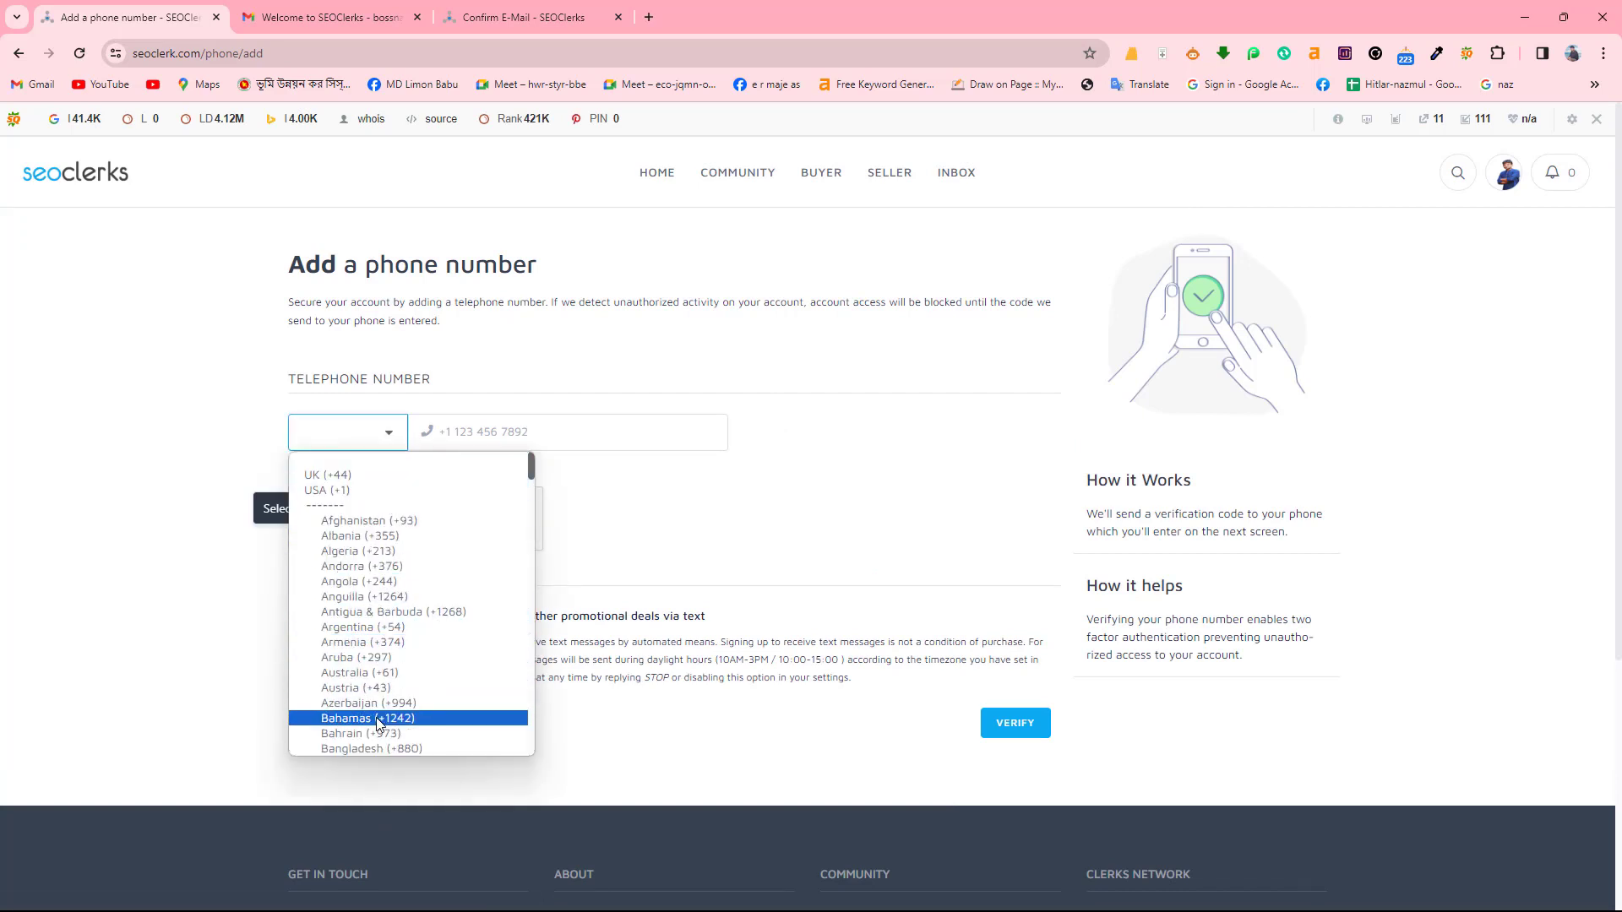
{"action": "scroll", "coordinate": [386, 731], "scroll_direction": "down", "scroll_amount": 2}
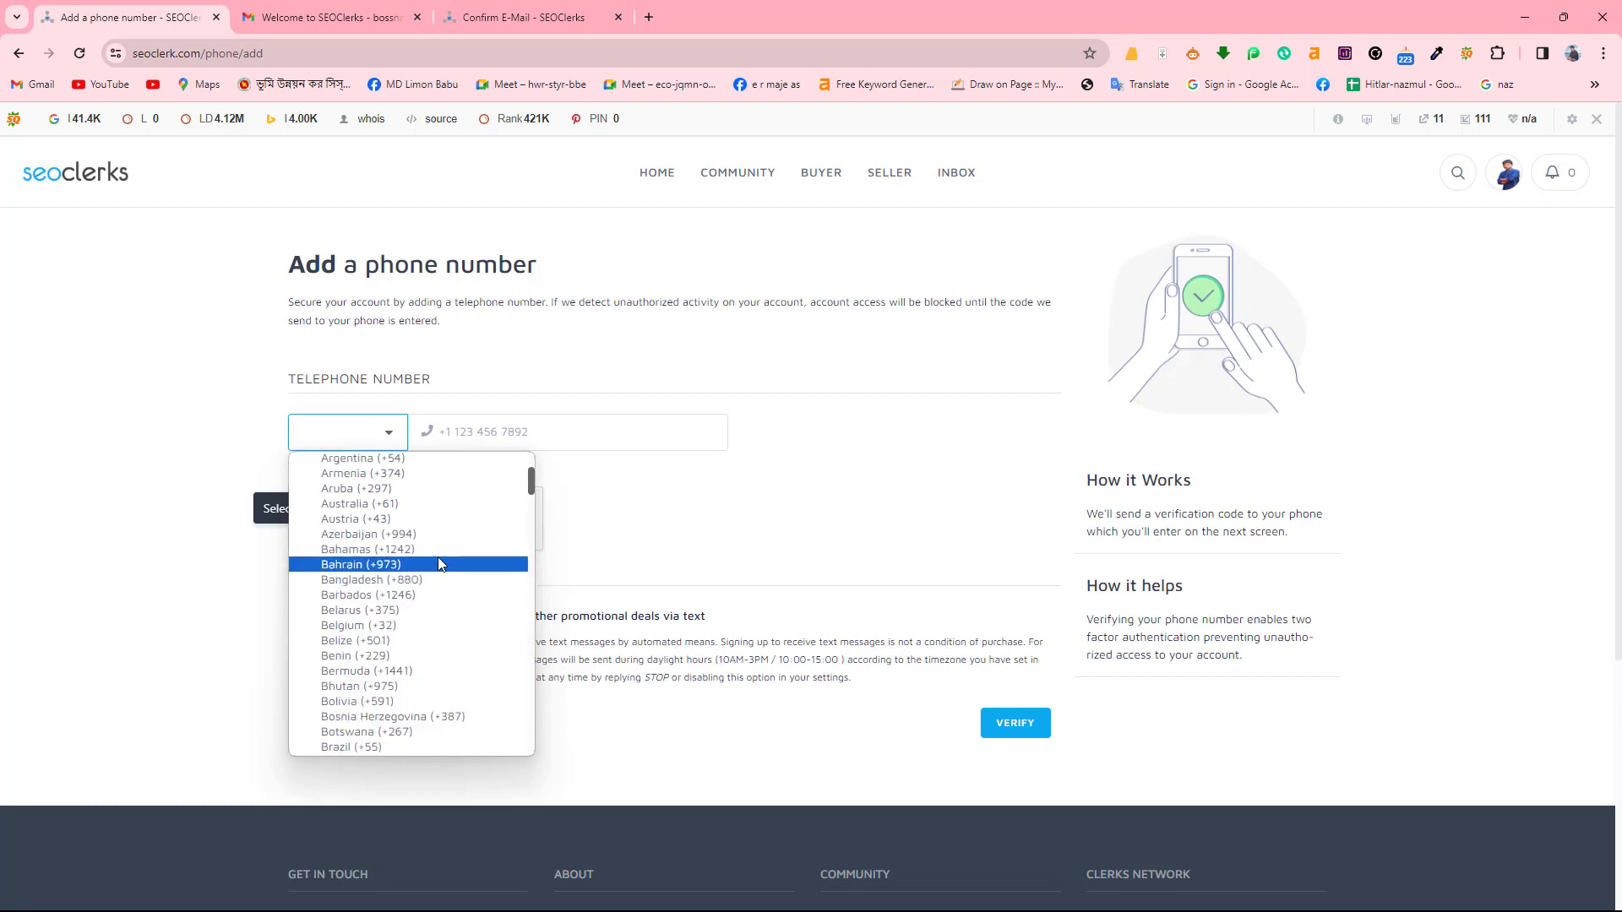
{"action": "left_click", "coordinate": [415, 579]}
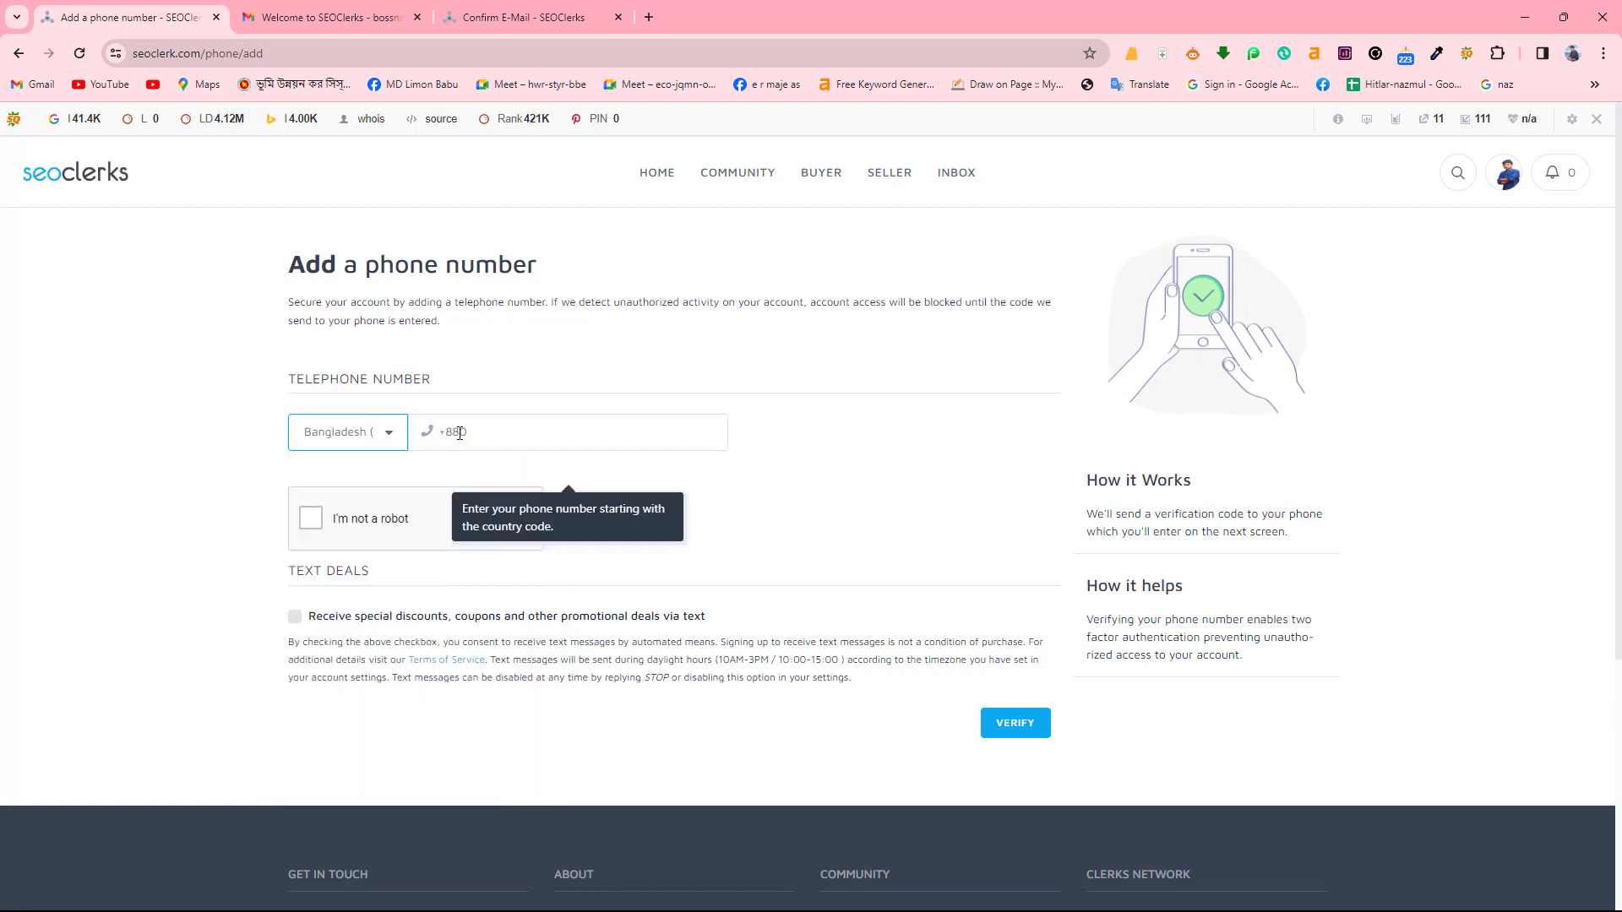
{"action": "left_click", "coordinate": [507, 431]}
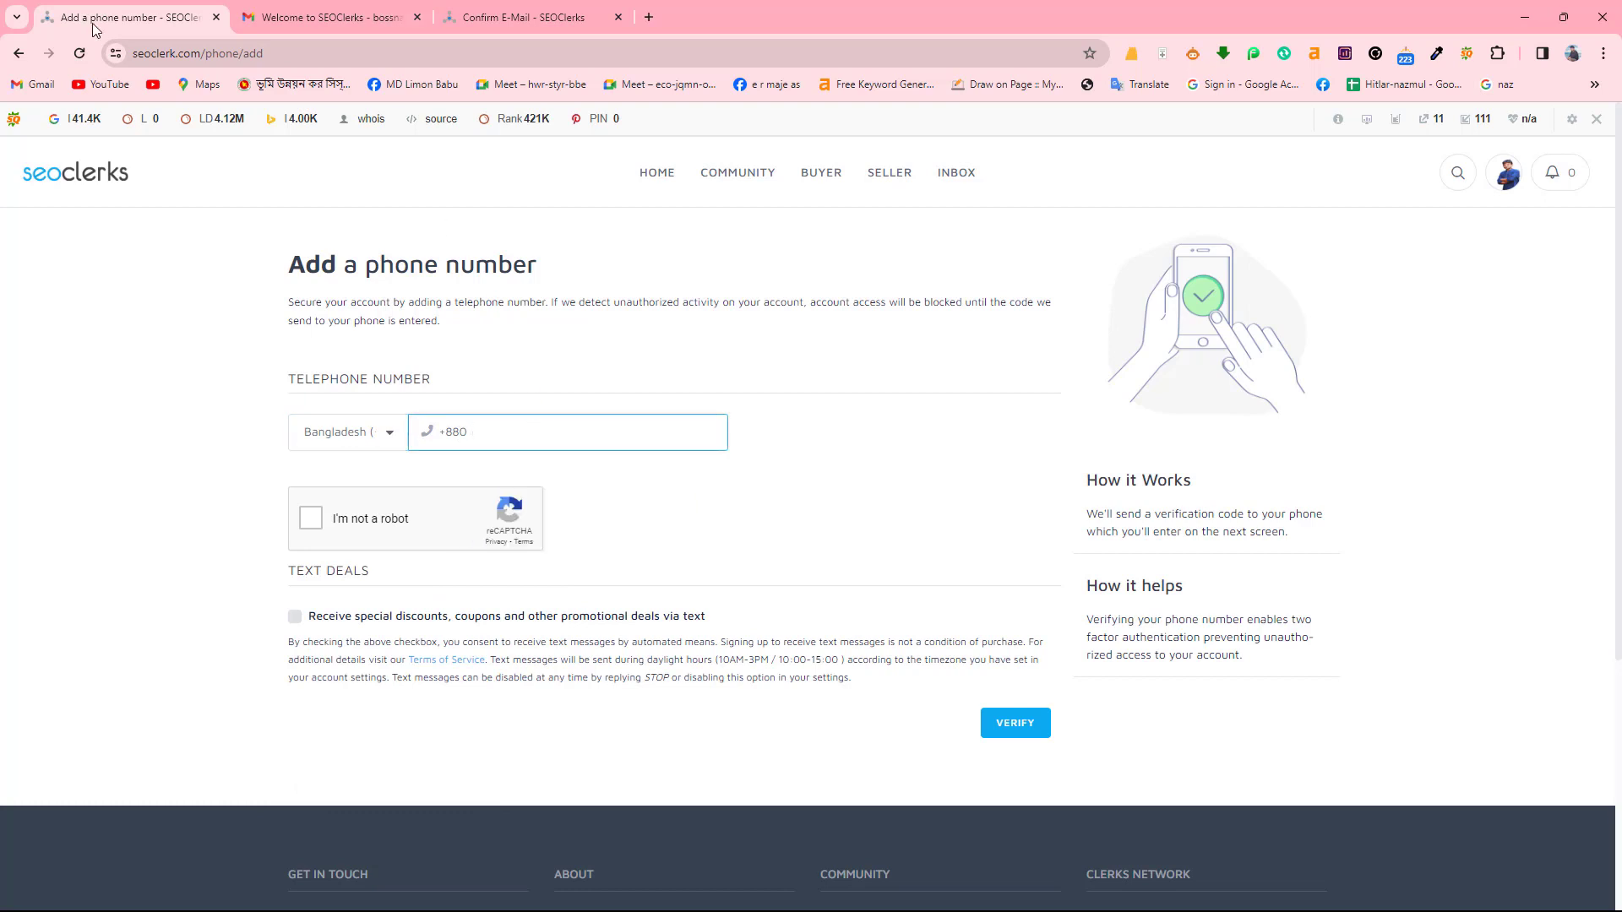
{"action": "left_click", "coordinate": [312, 519]}
{"action": "left_click", "coordinate": [295, 550]}
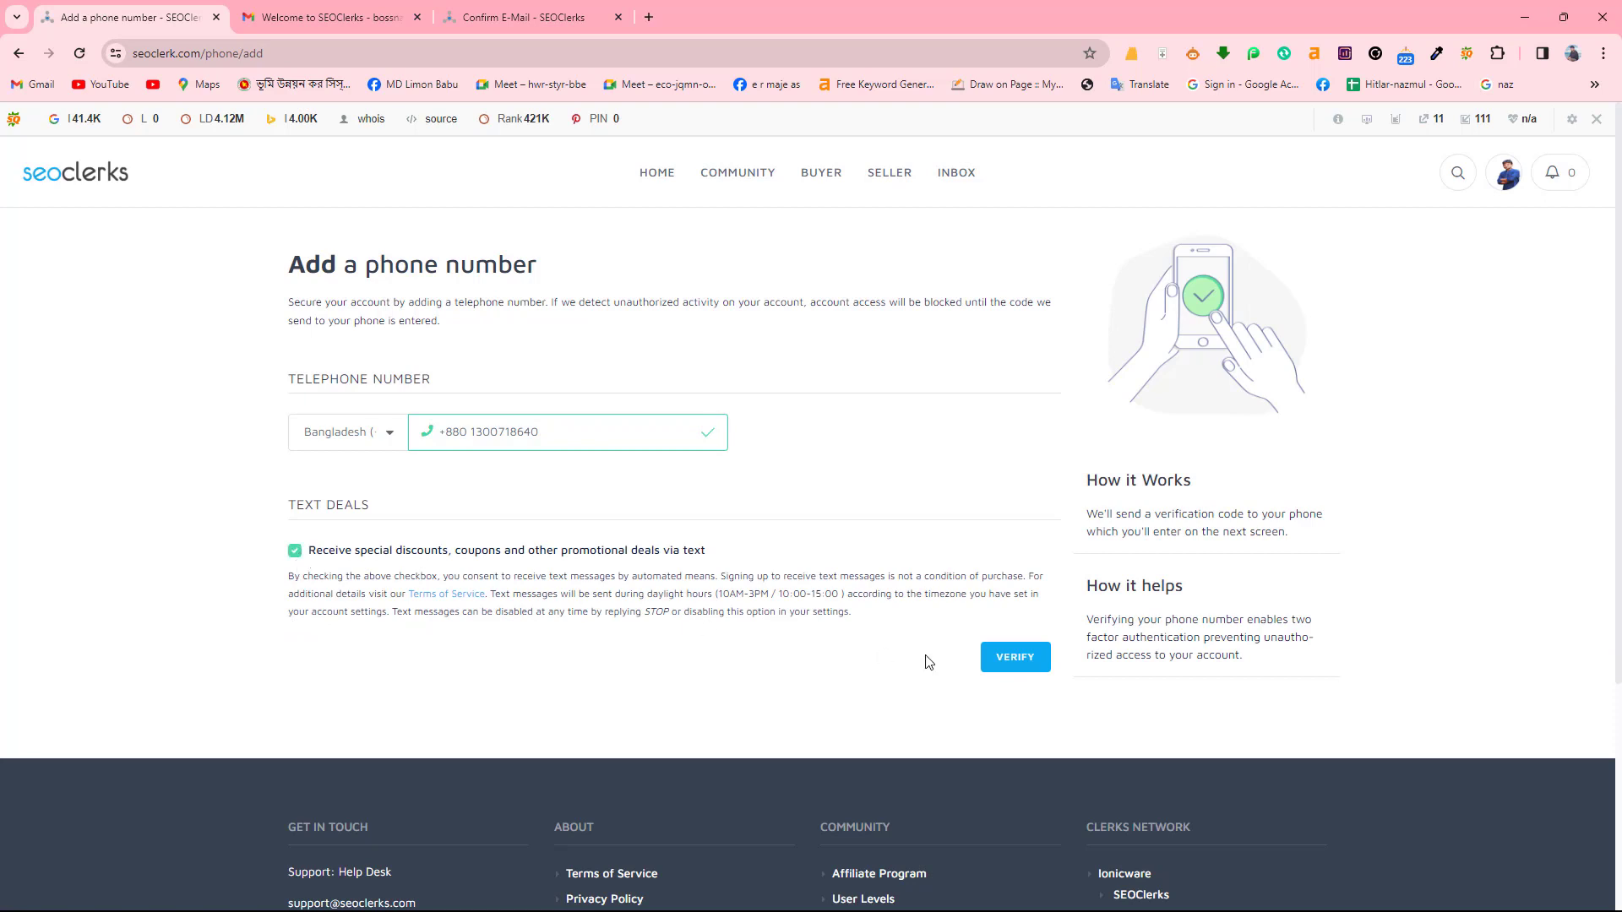
{"action": "left_click", "coordinate": [1003, 657]}
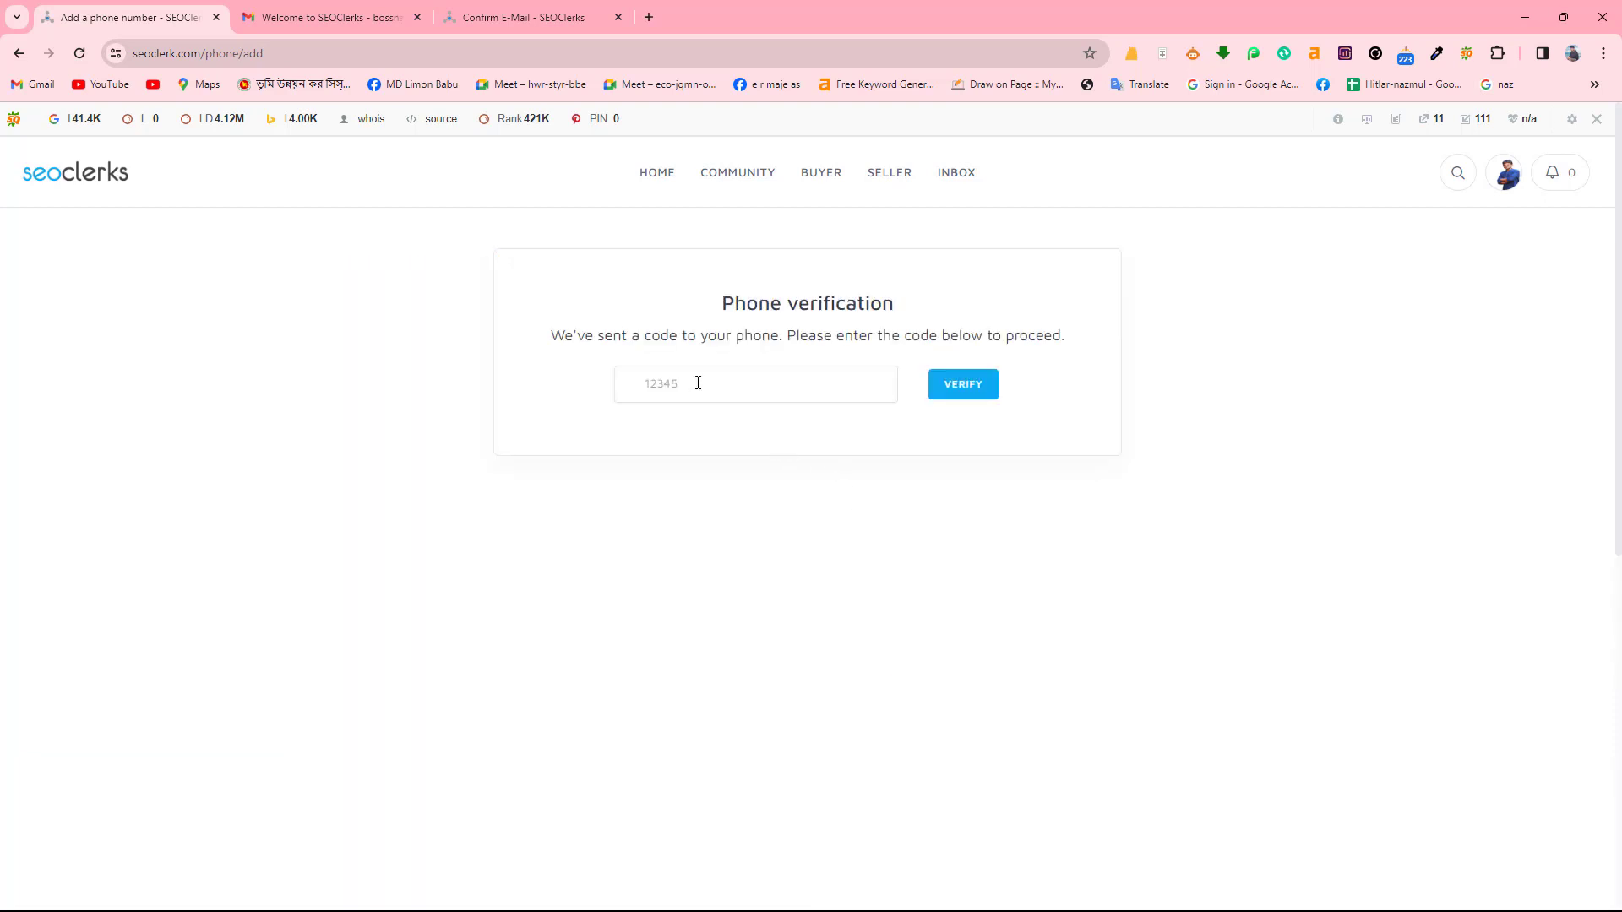
- Enter the texted verification code and submit it, then return to the marketplace home page
{"action": "left_click", "coordinate": [697, 383]}
{"action": "left_click", "coordinate": [712, 385]}
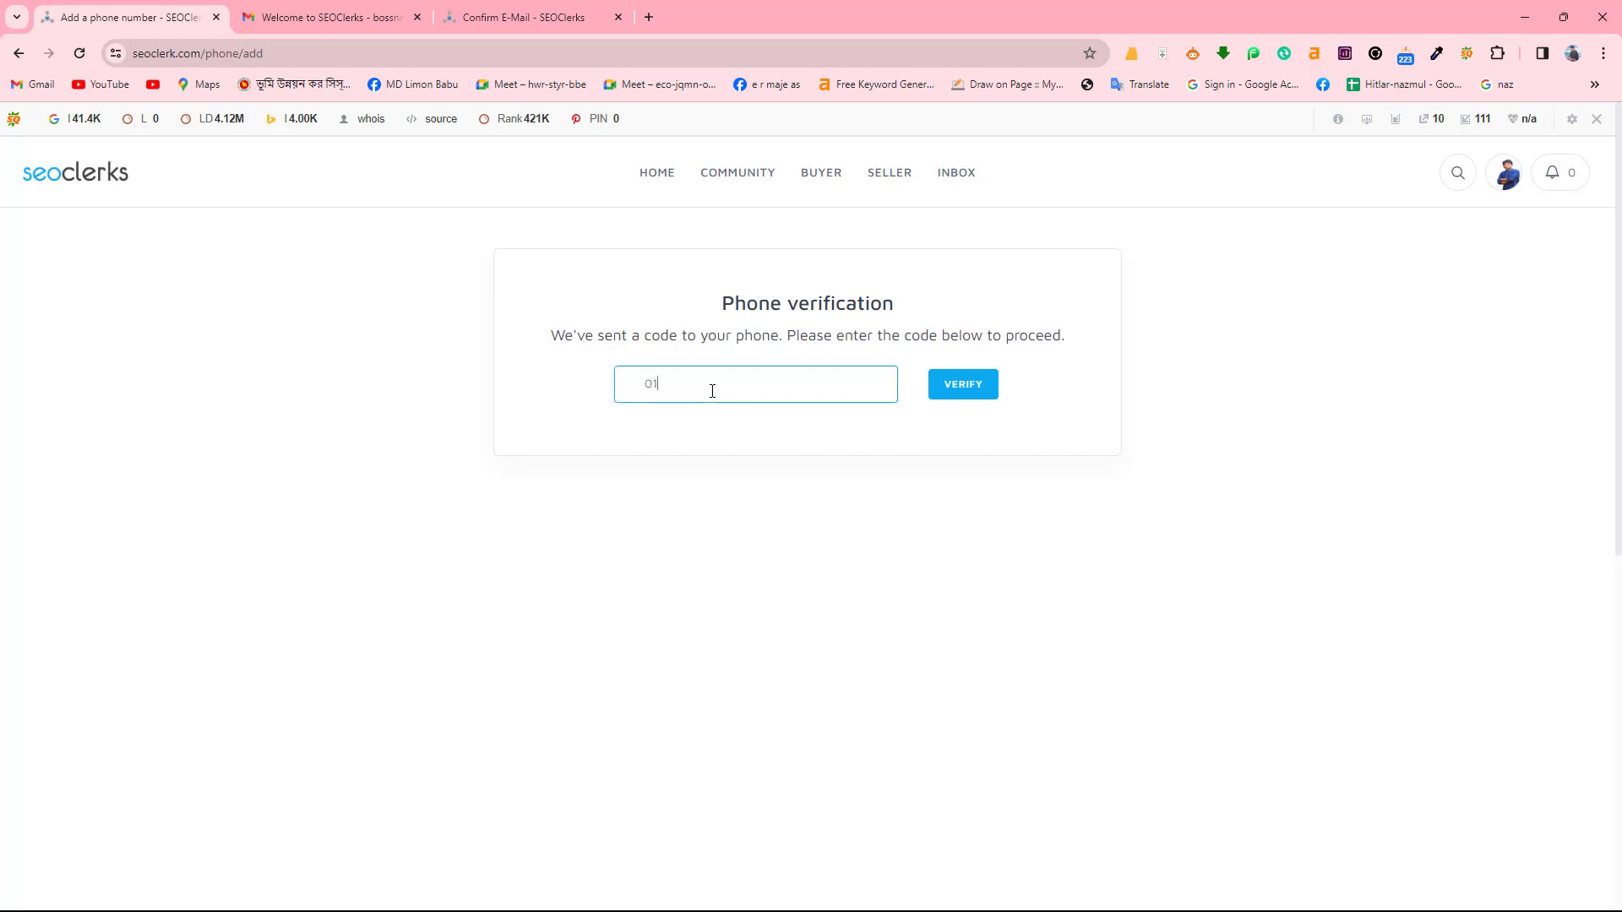
{"action": "left_click", "coordinate": [960, 390]}
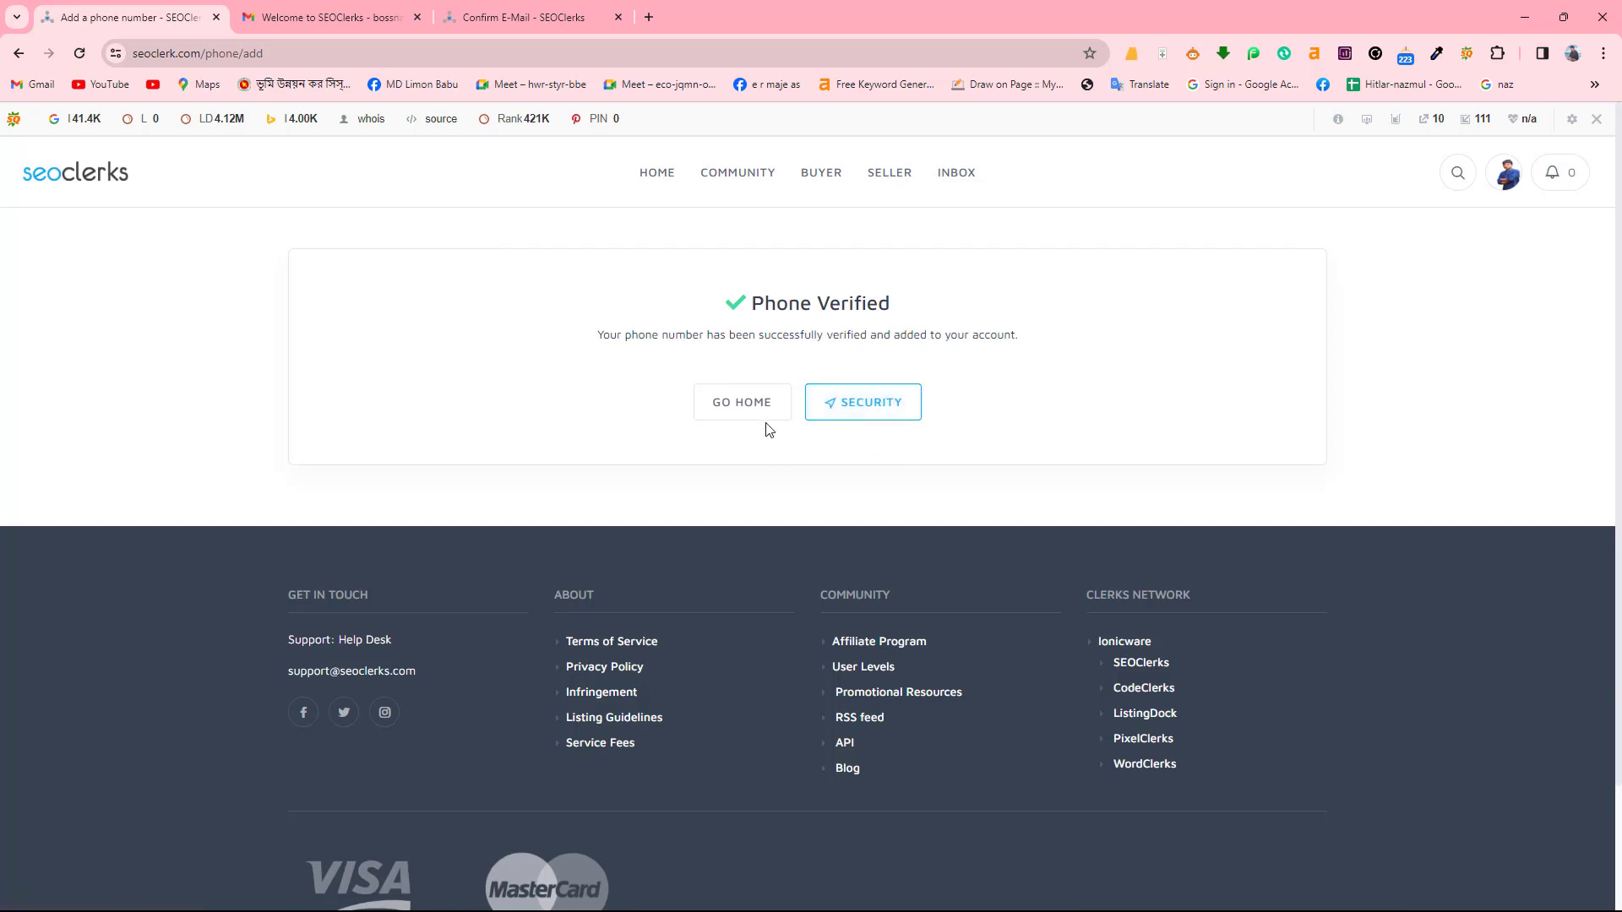
{"action": "left_click", "coordinate": [744, 403]}
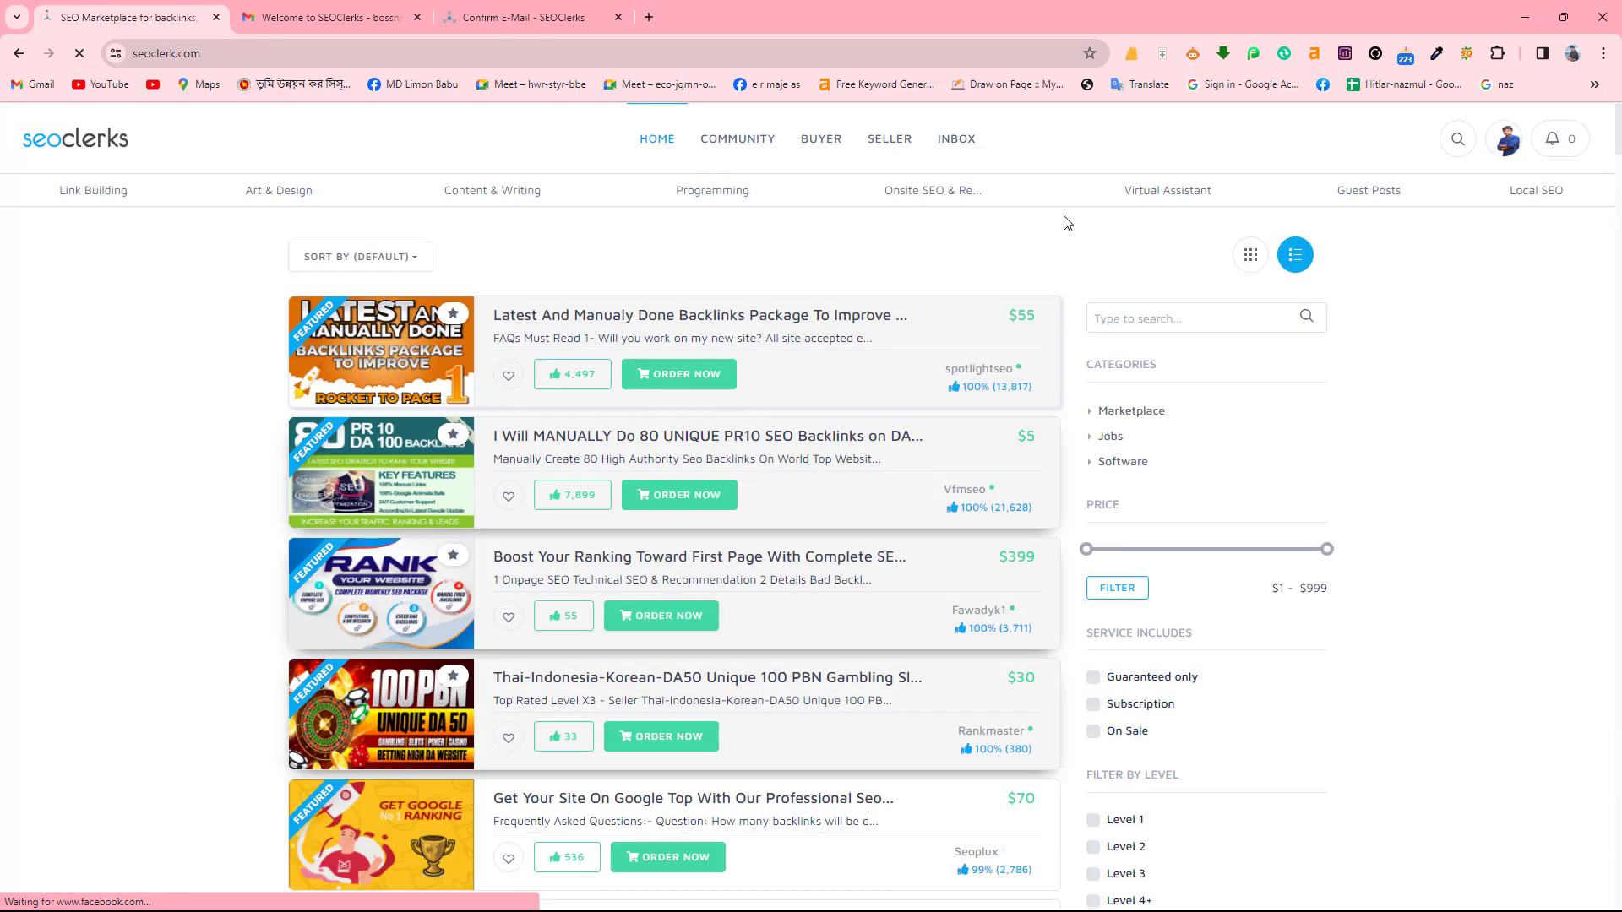
- Go from the account's public profile to its Settings page via the avatar gear
{"action": "mouse_move", "coordinate": [1508, 174]}
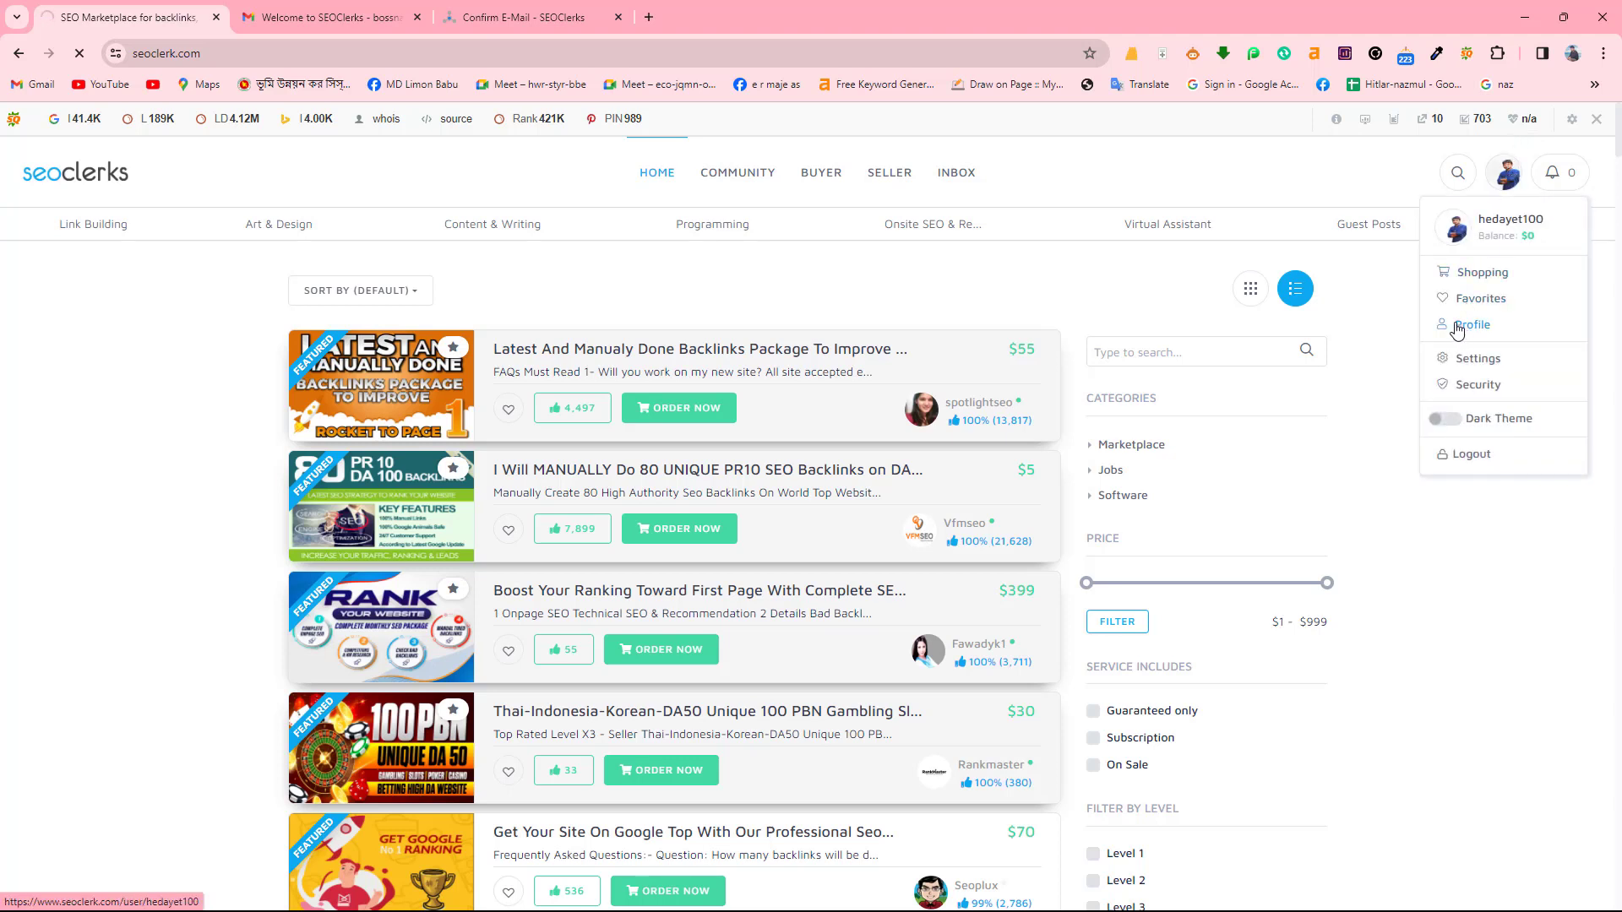
{"action": "left_click", "coordinate": [1498, 332]}
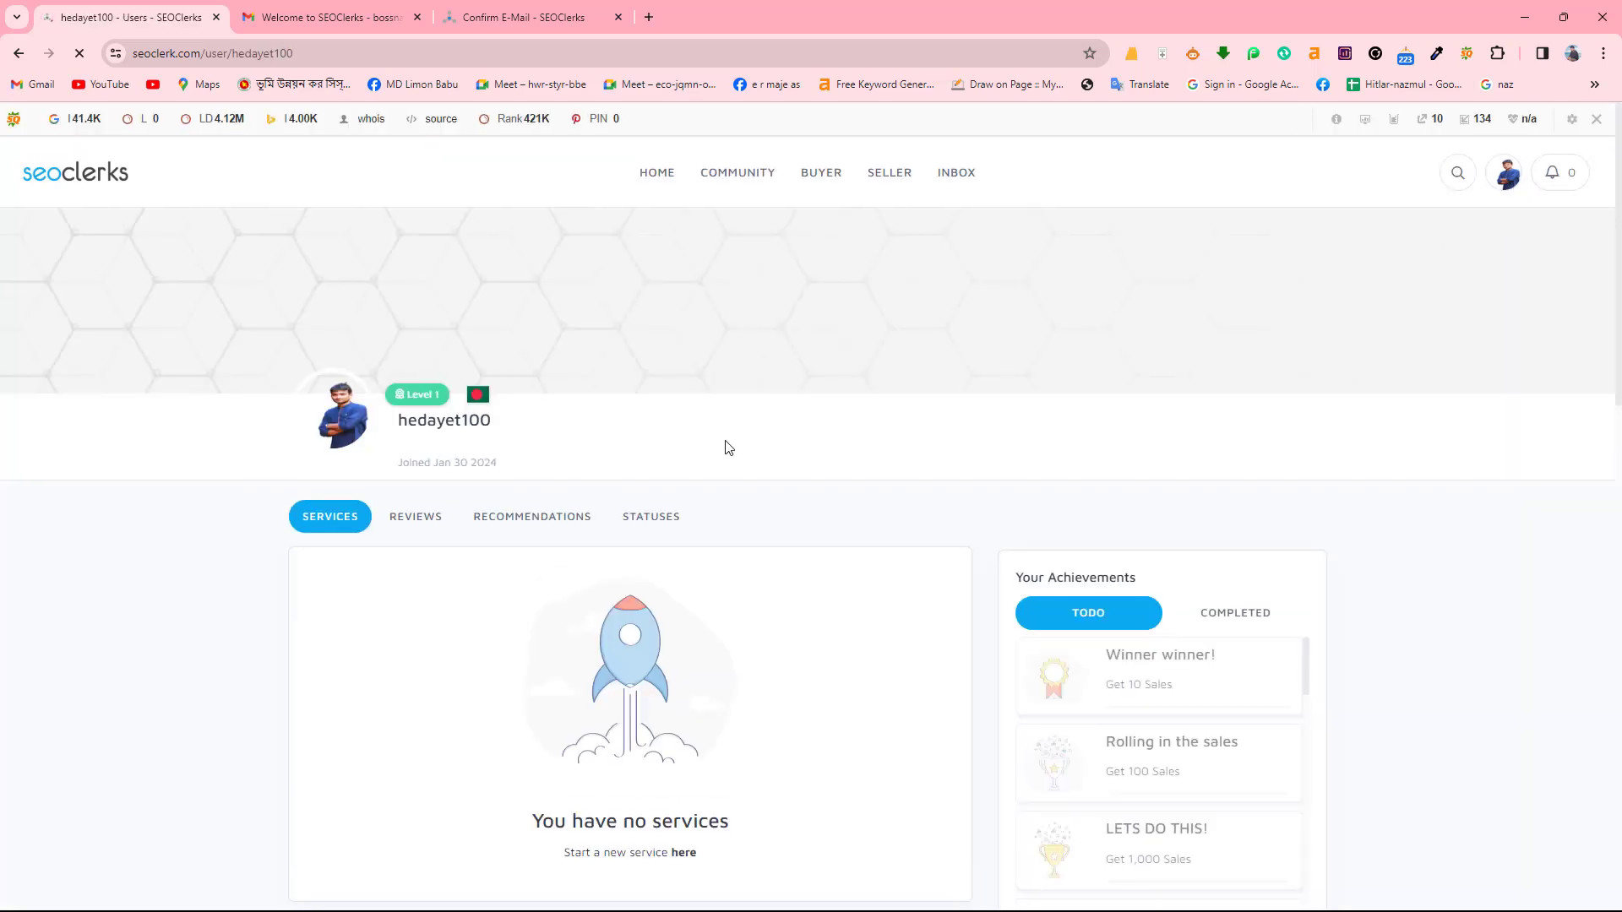
{"action": "scroll", "coordinate": [652, 644], "scroll_direction": "down", "scroll_amount": 2}
{"action": "scroll", "coordinate": [456, 447], "scroll_direction": "up", "scroll_amount": 2}
{"action": "mouse_move", "coordinate": [377, 431]}
{"action": "left_click", "coordinate": [372, 385]}
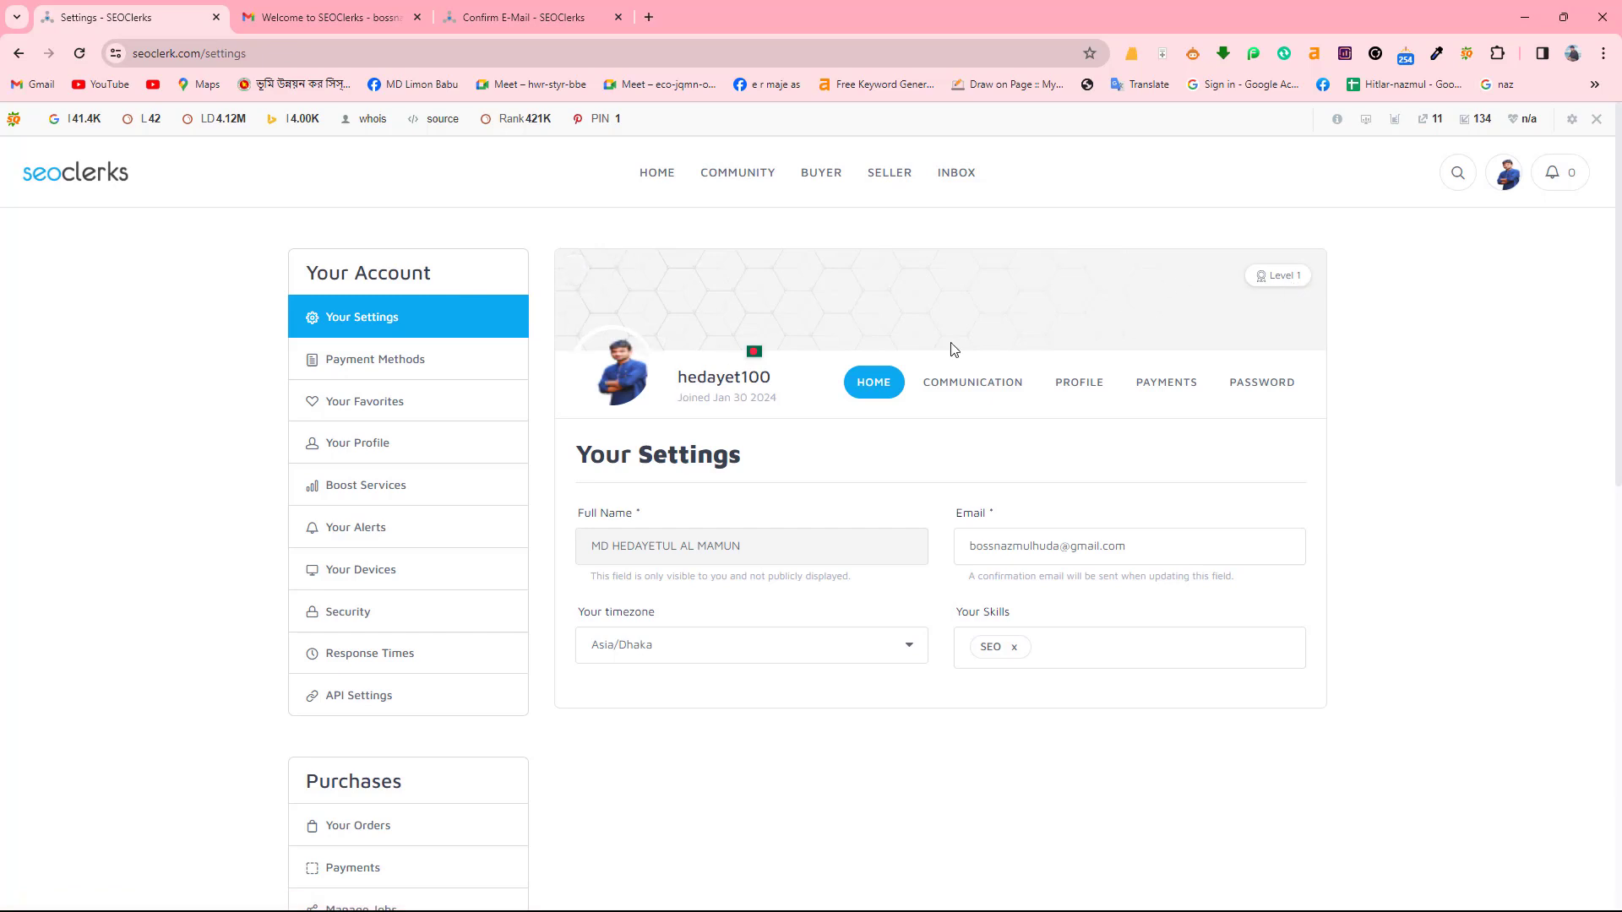
- Replace the cover with the seo-service-provider image from the Desktop, then reload the Settings page
{"action": "left_click", "coordinate": [574, 275]}
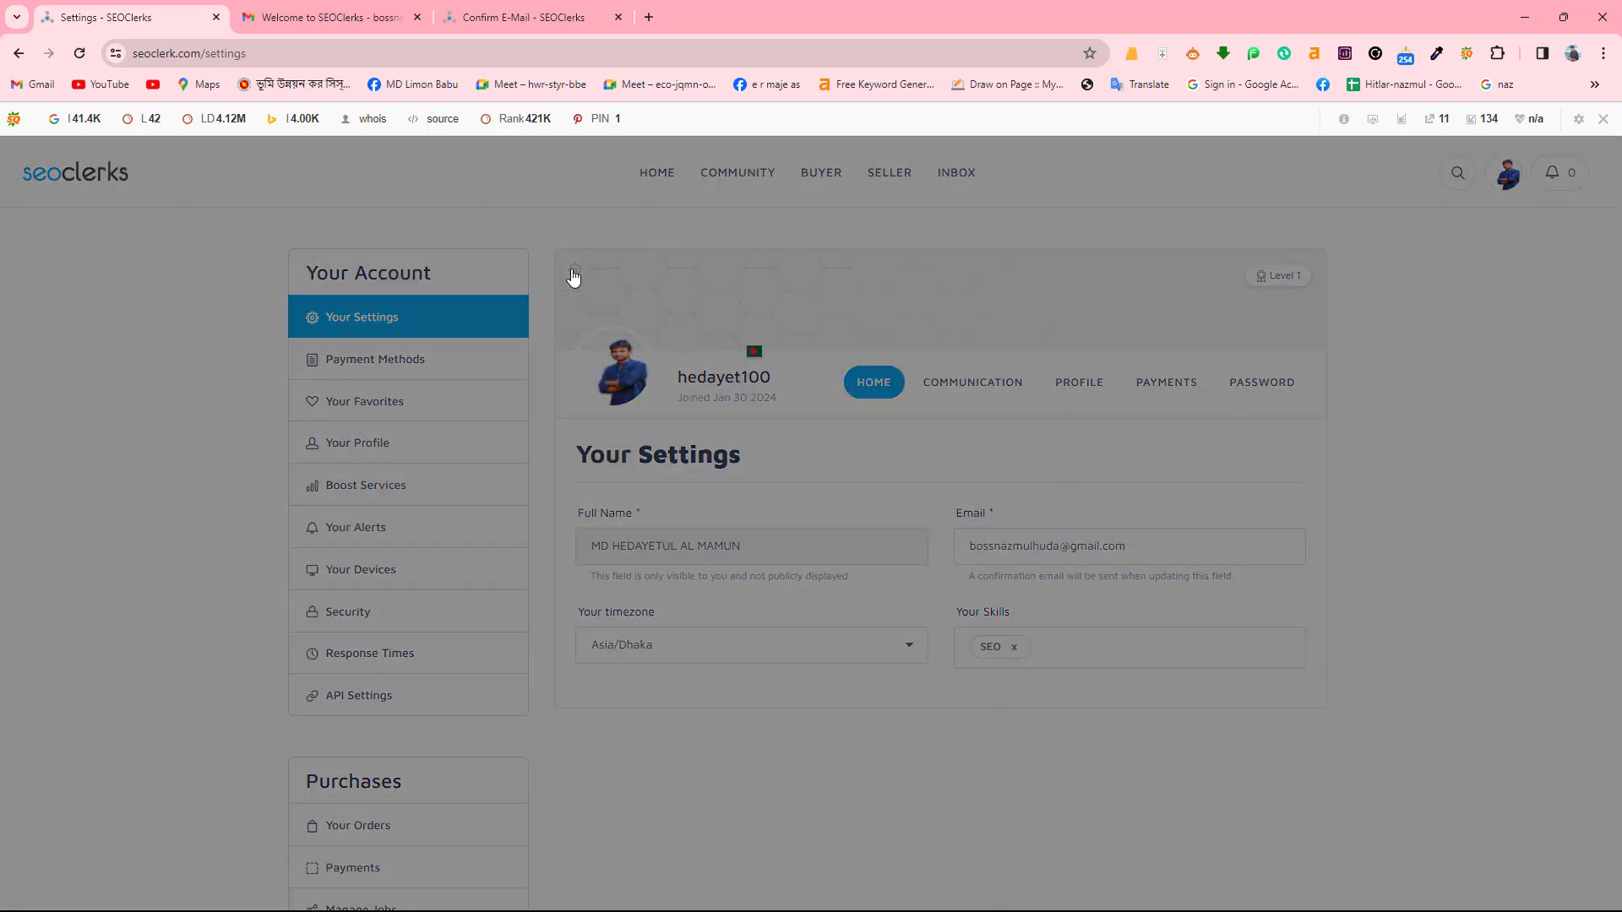
{"action": "left_click", "coordinate": [657, 567]}
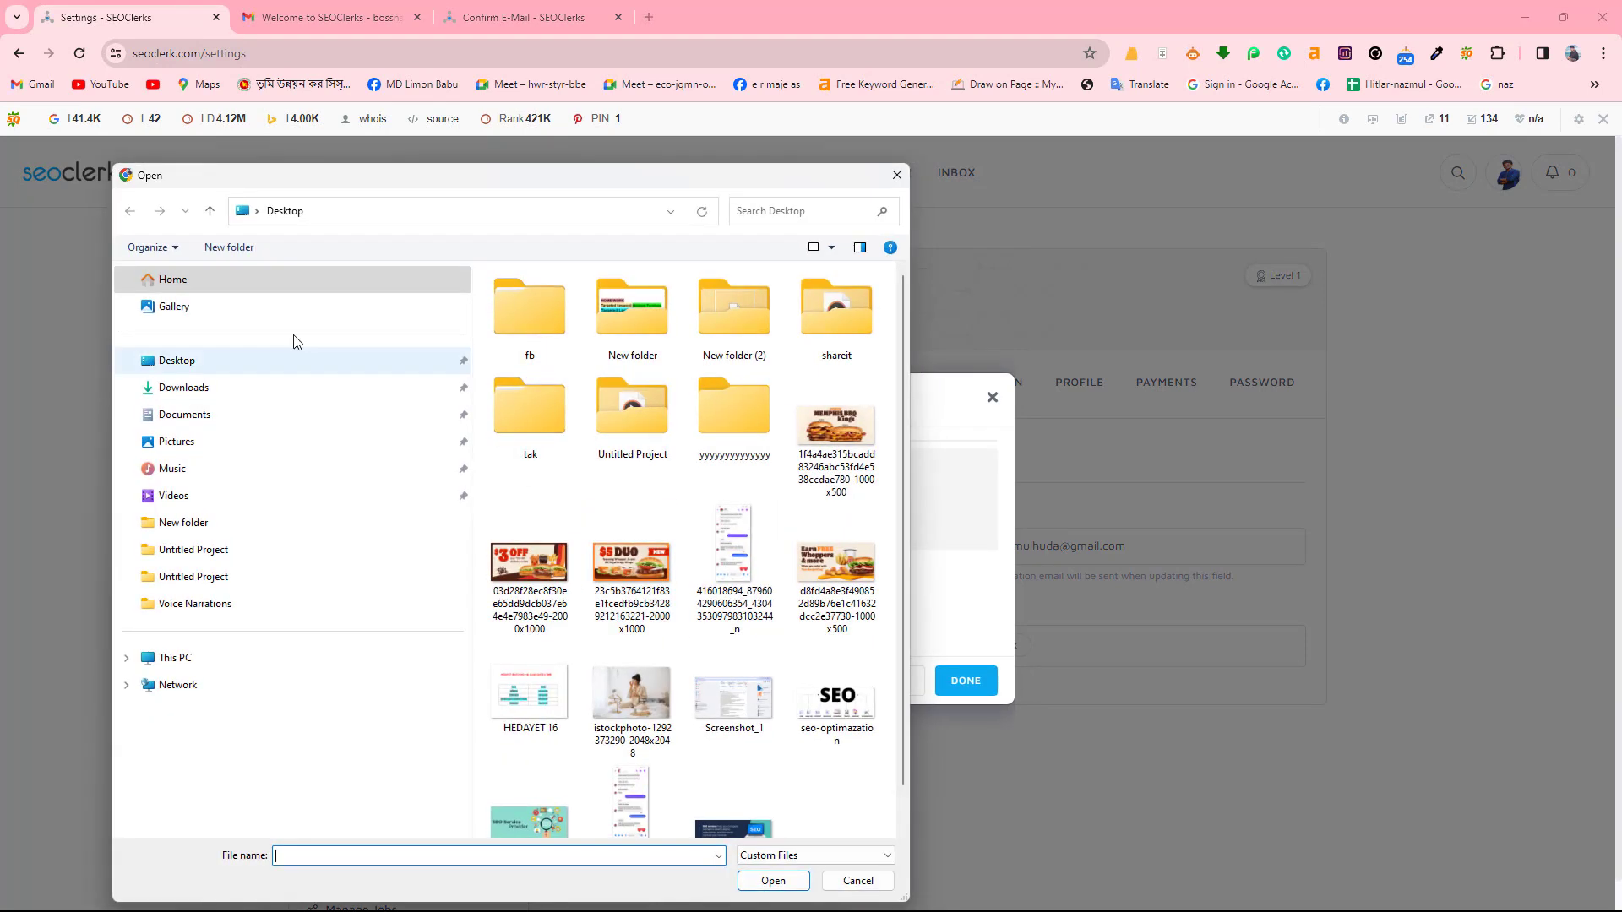
{"action": "left_click", "coordinate": [177, 361]}
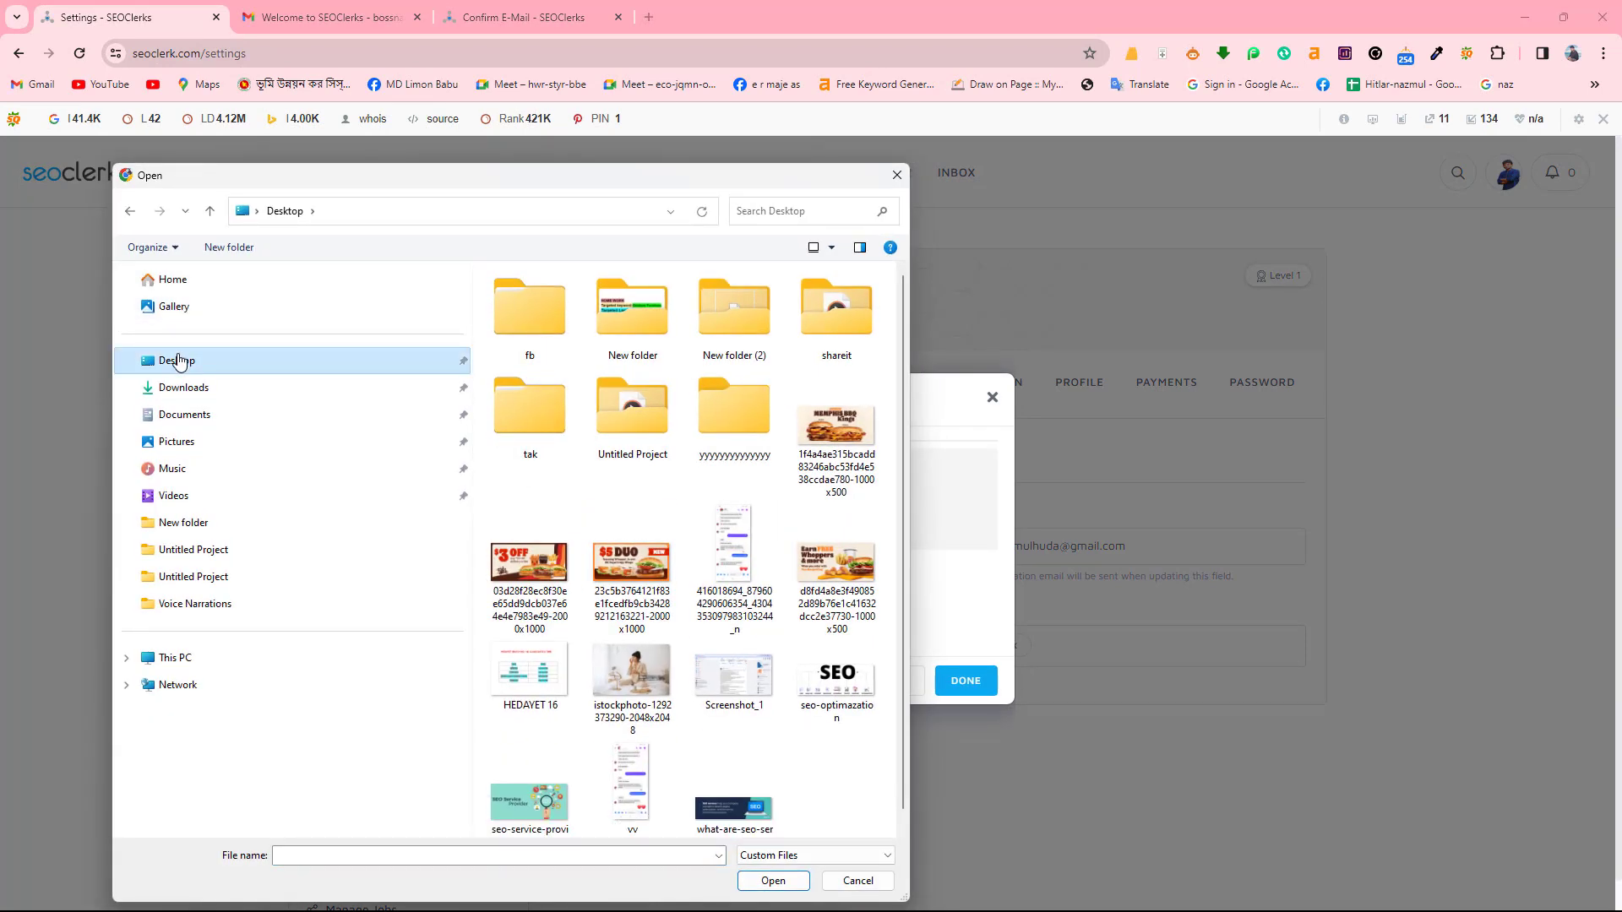
{"action": "scroll", "coordinate": [550, 761], "scroll_direction": "down", "scroll_amount": 1}
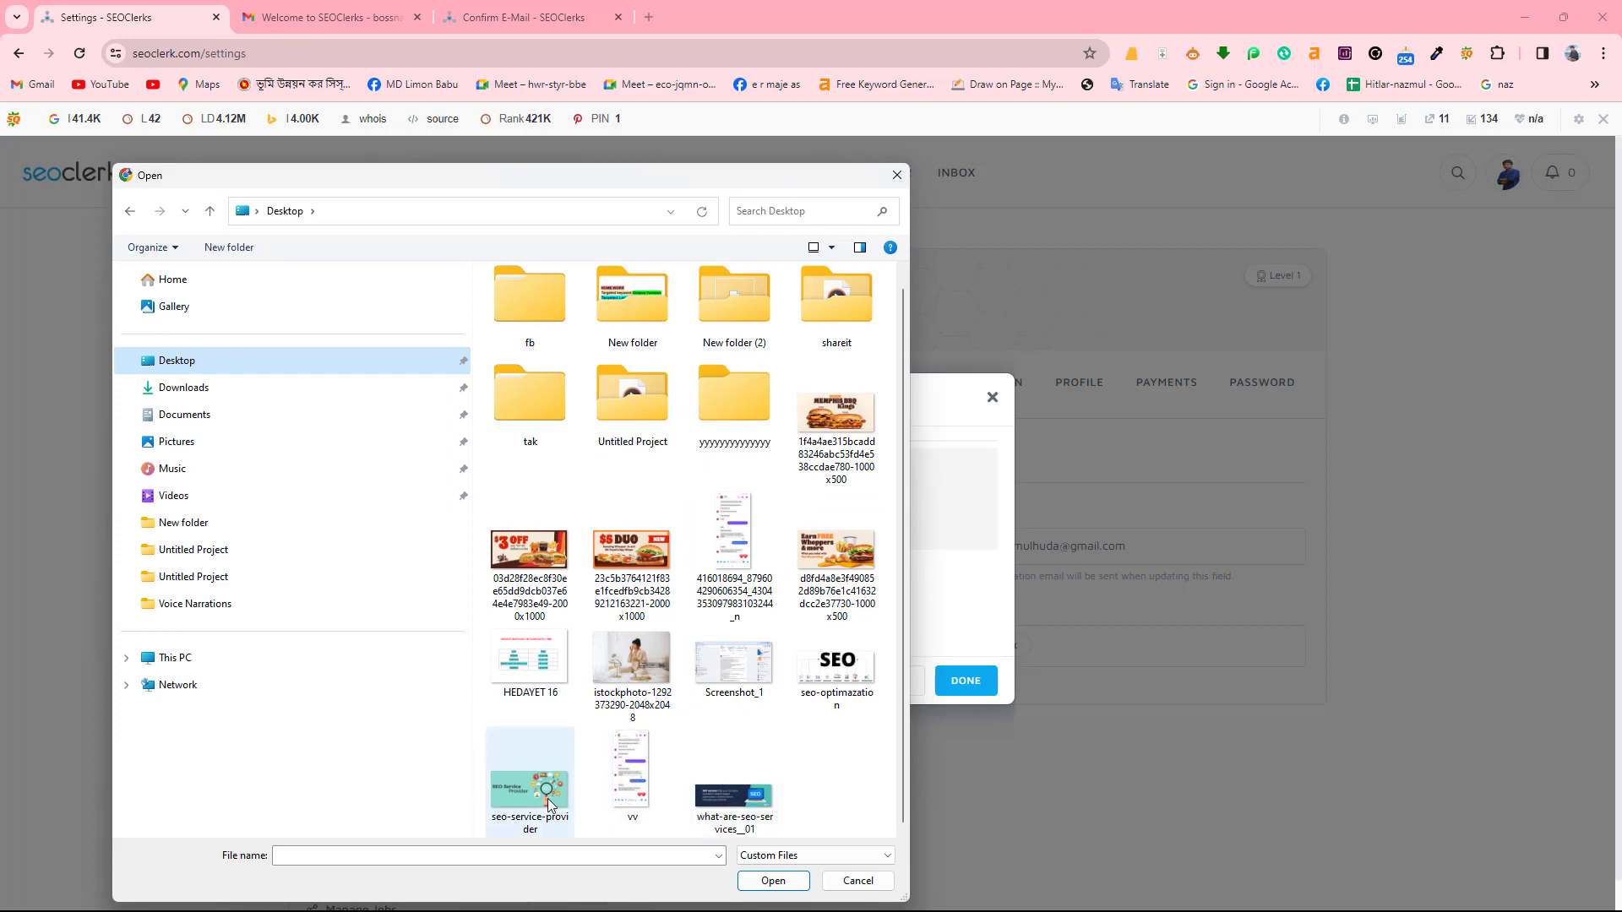
{"action": "double_click", "coordinate": [548, 794]}
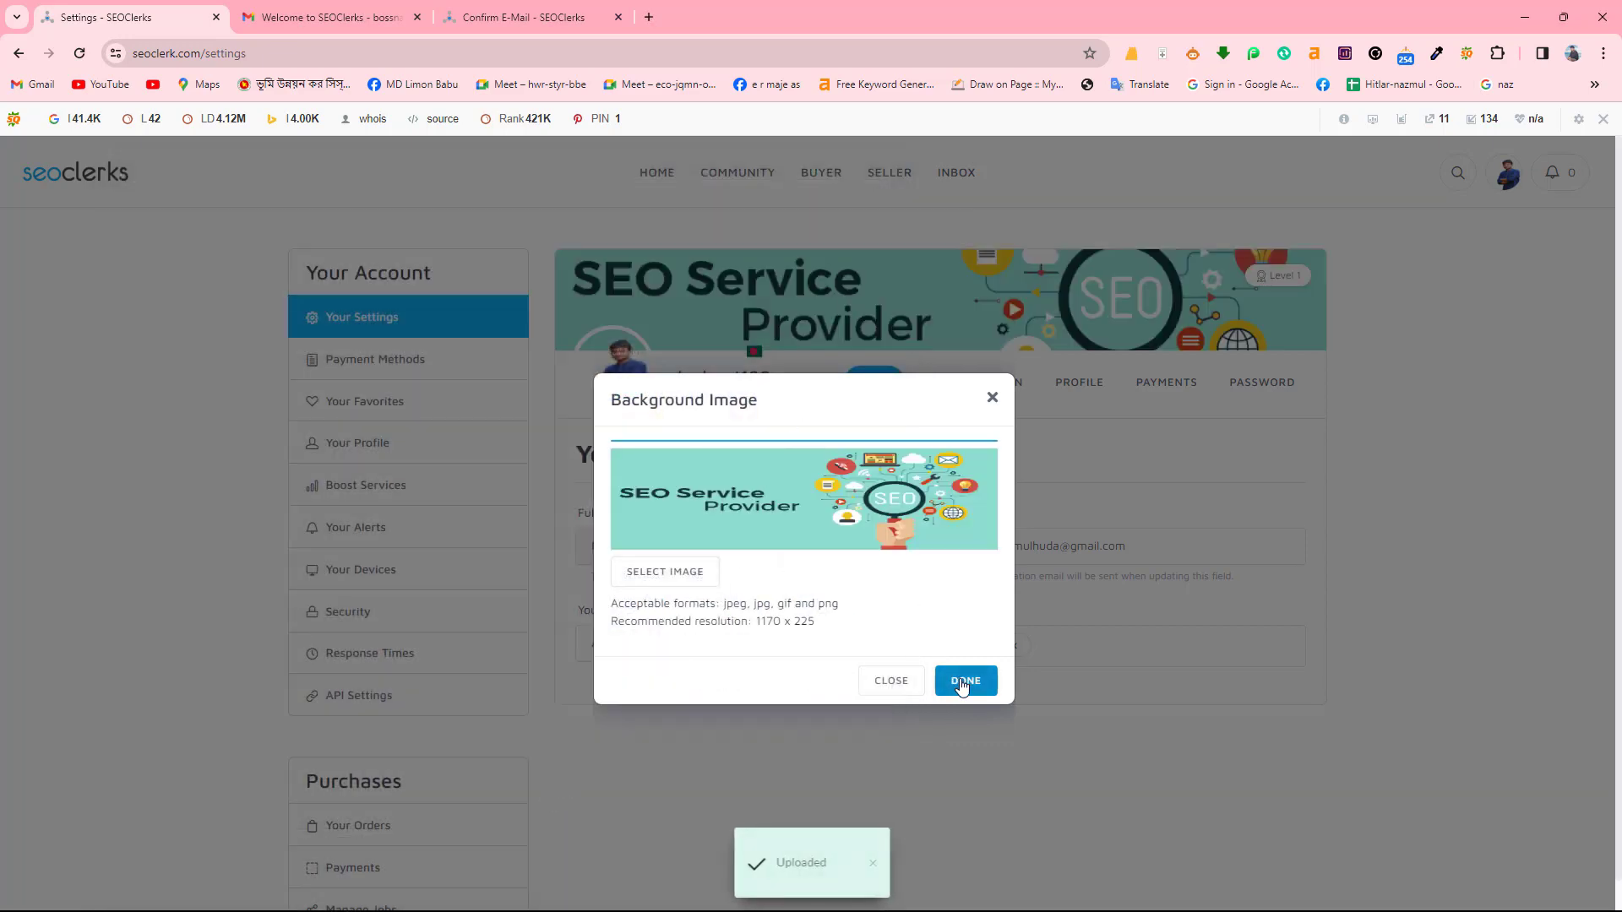
{"action": "left_click", "coordinate": [961, 683]}
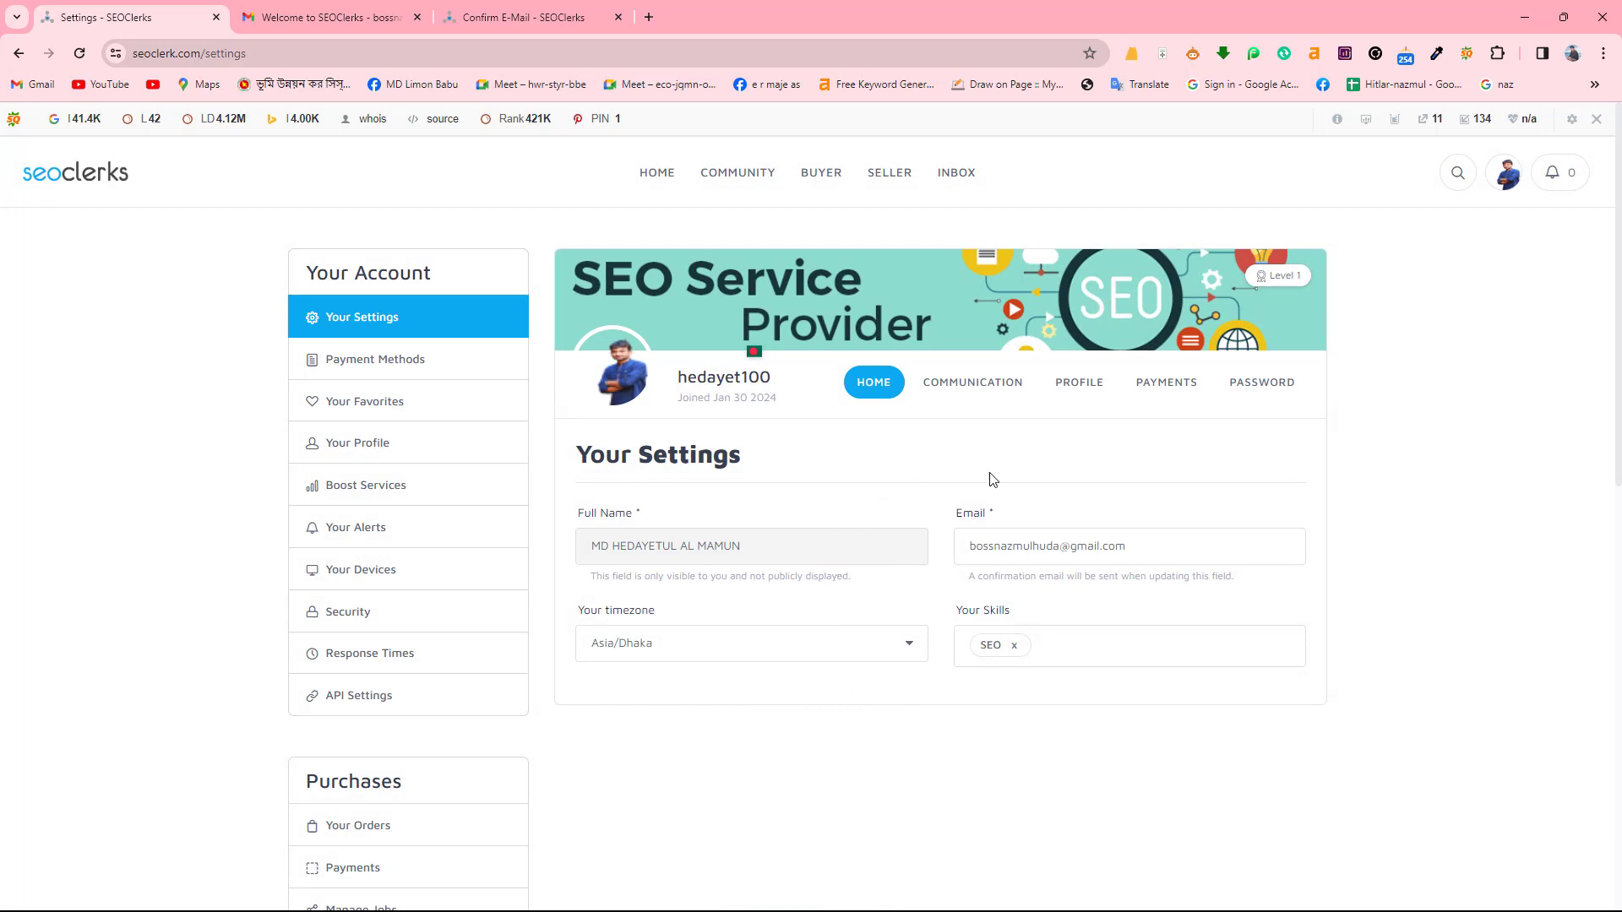
{"action": "right_click", "coordinate": [560, 227]}
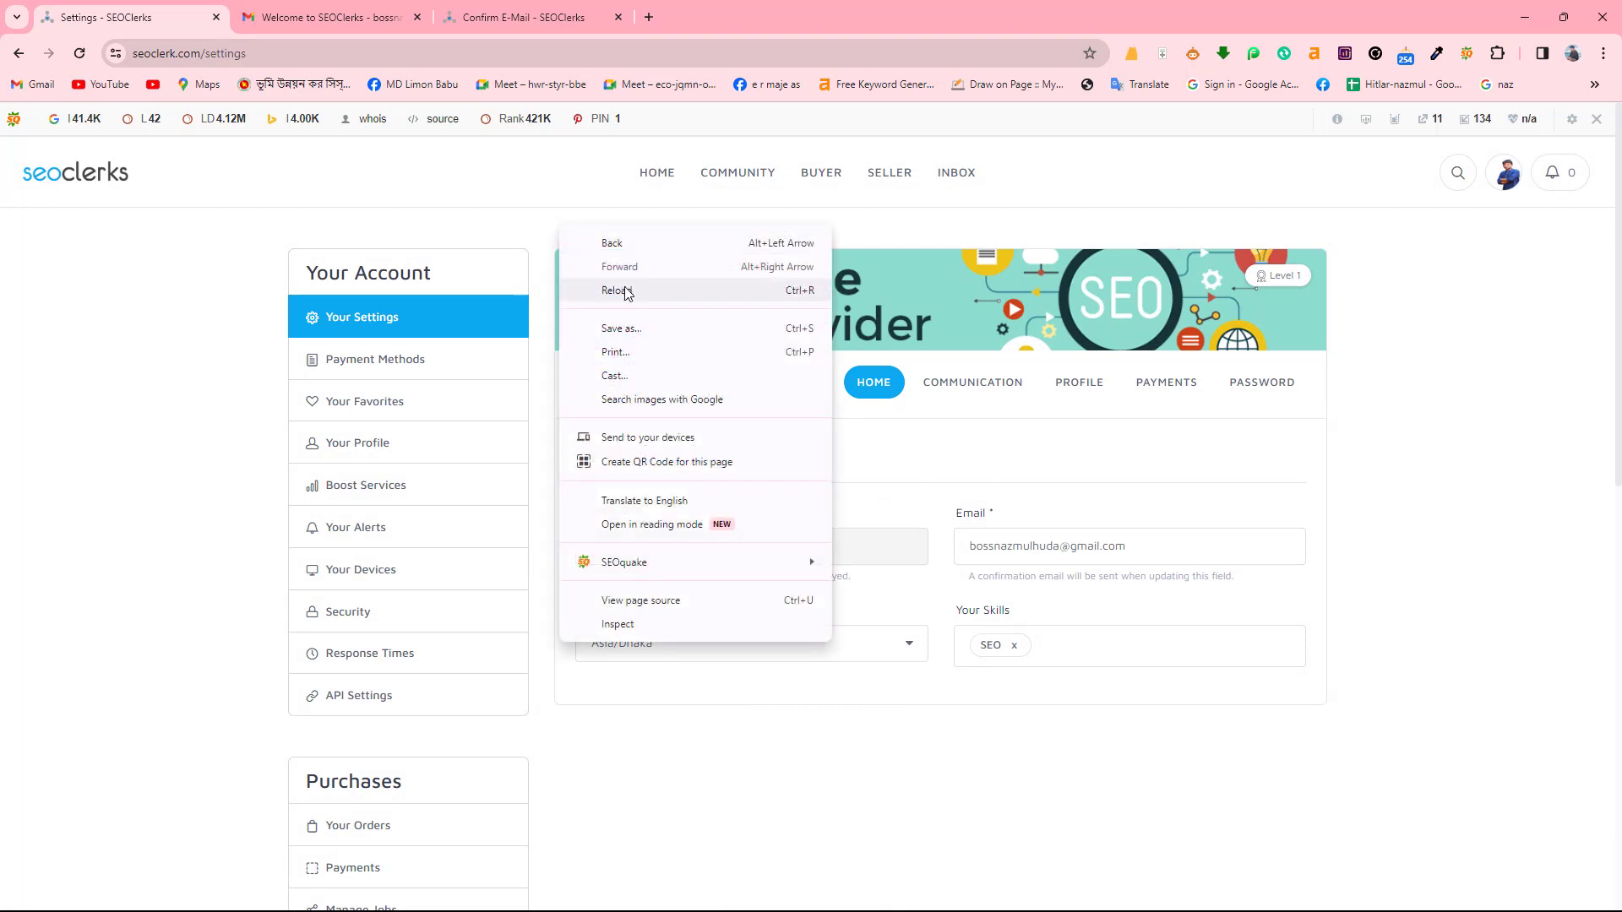
{"action": "left_click", "coordinate": [626, 291]}
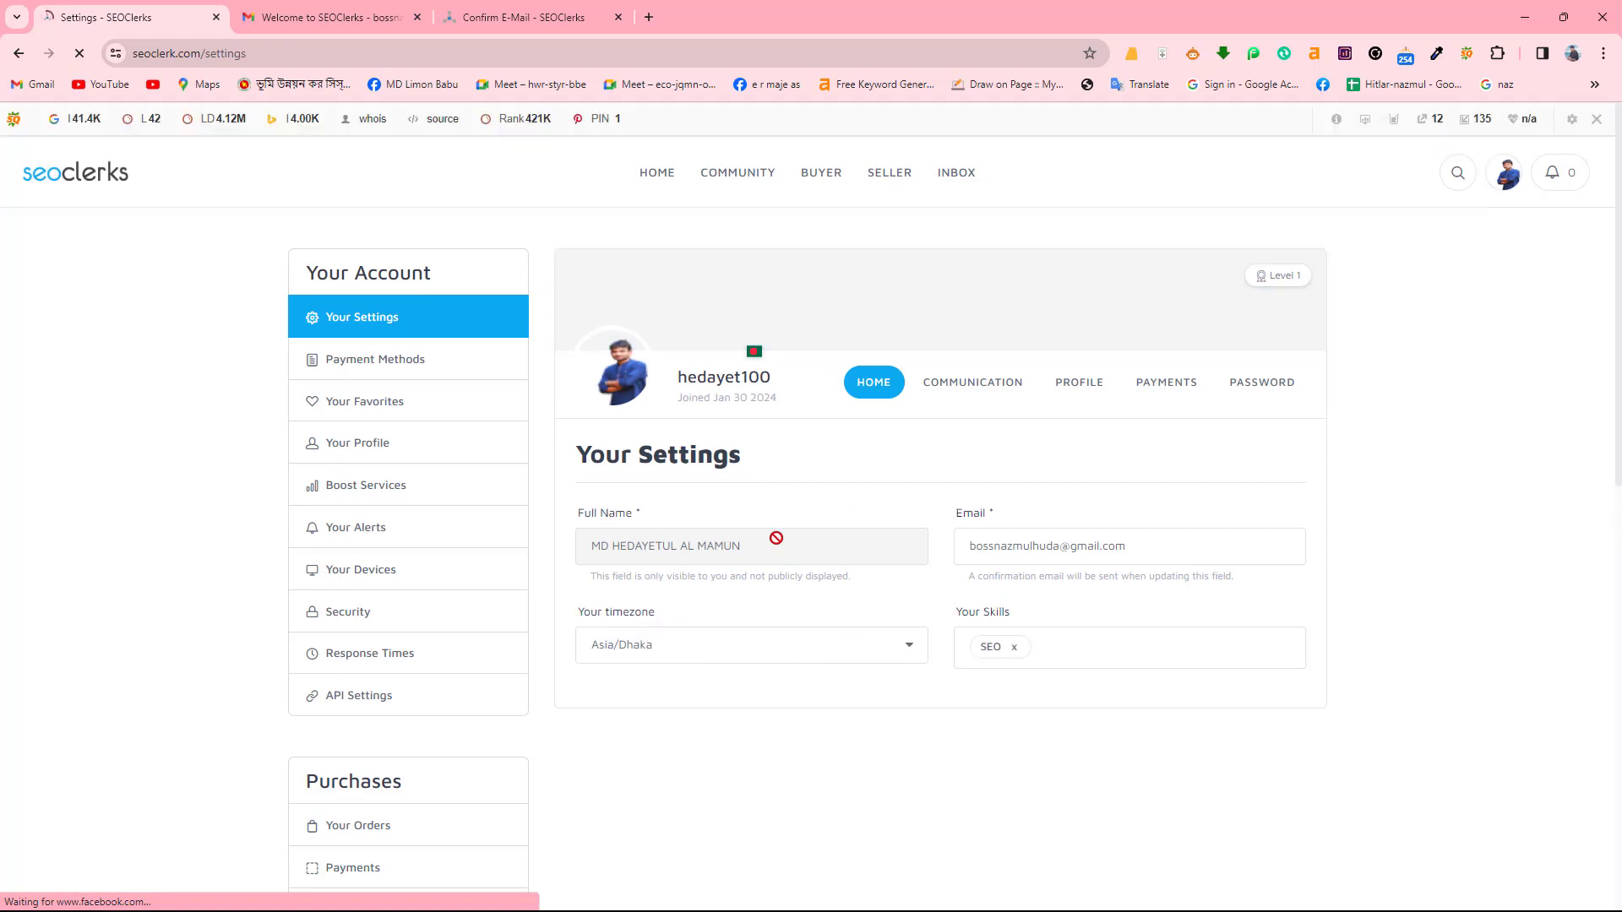
- Add and remove a mistaken 'ON' skill, keeping only SEO, then focus 'Something about you' in Profile
{"action": "type", "text": "O"}
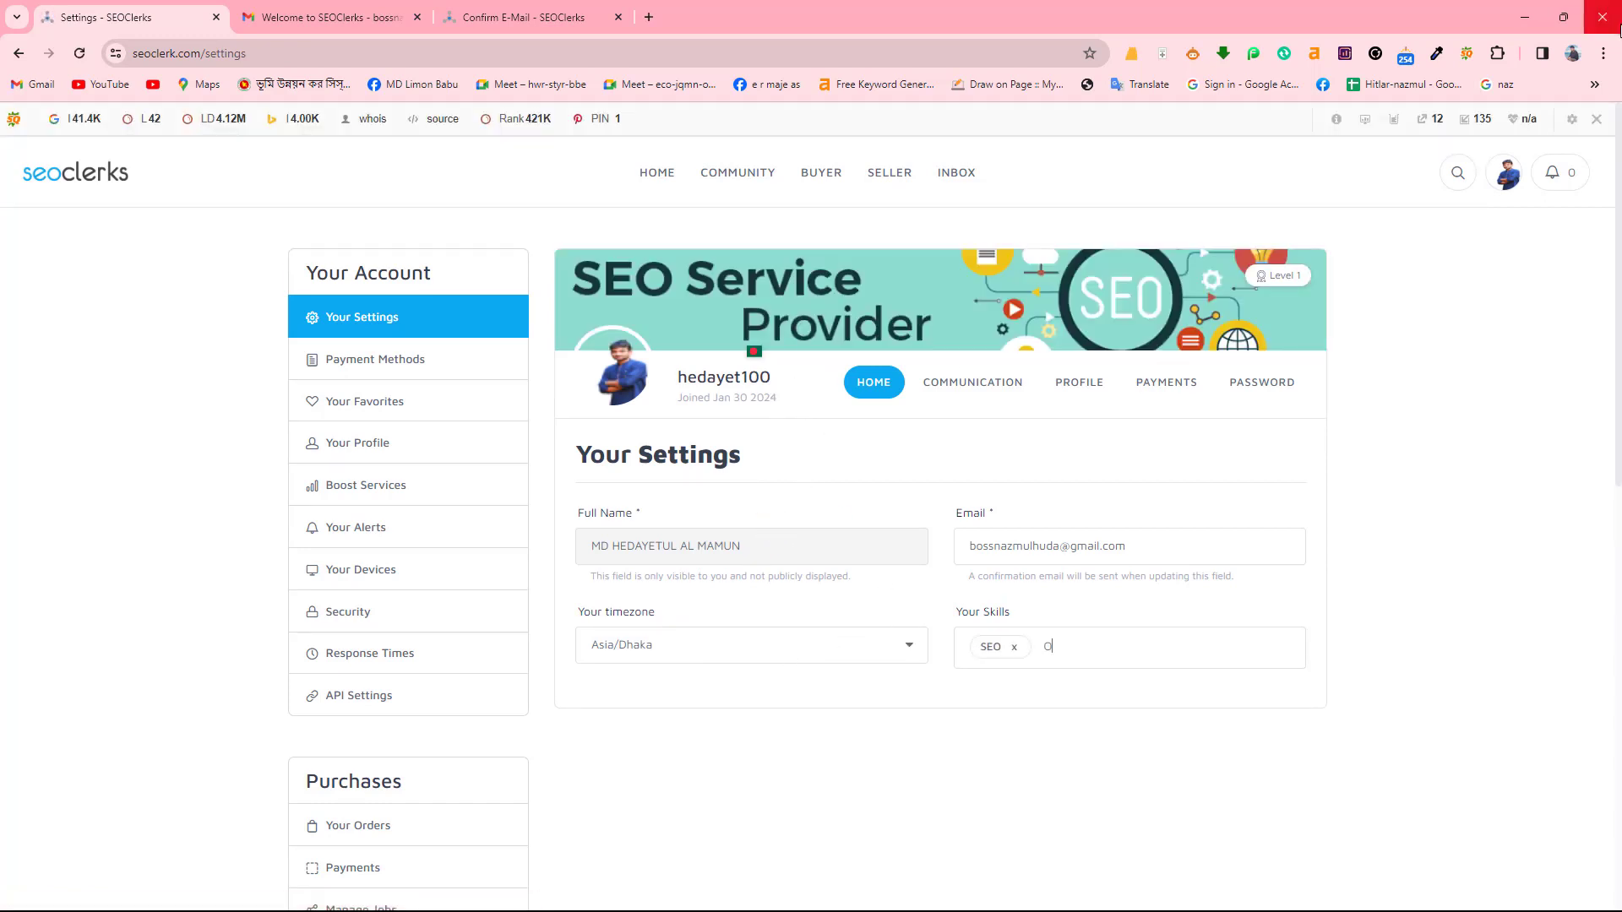
{"action": "type", "text": "N"}
{"action": "key", "text": "Return"}
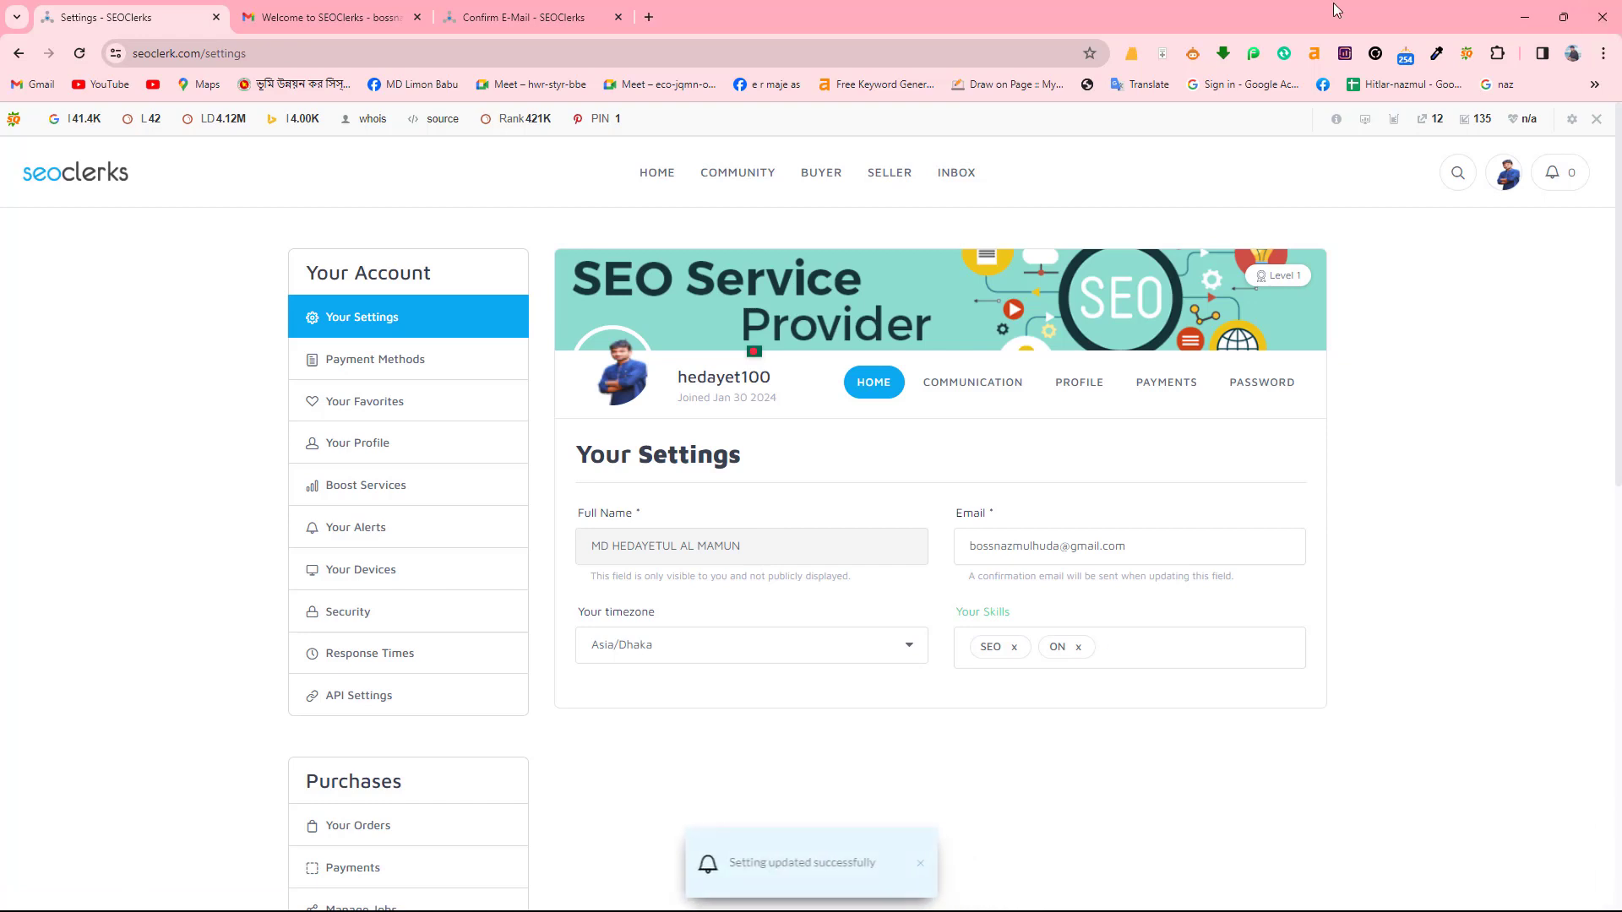
{"action": "left_click", "coordinate": [1078, 647]}
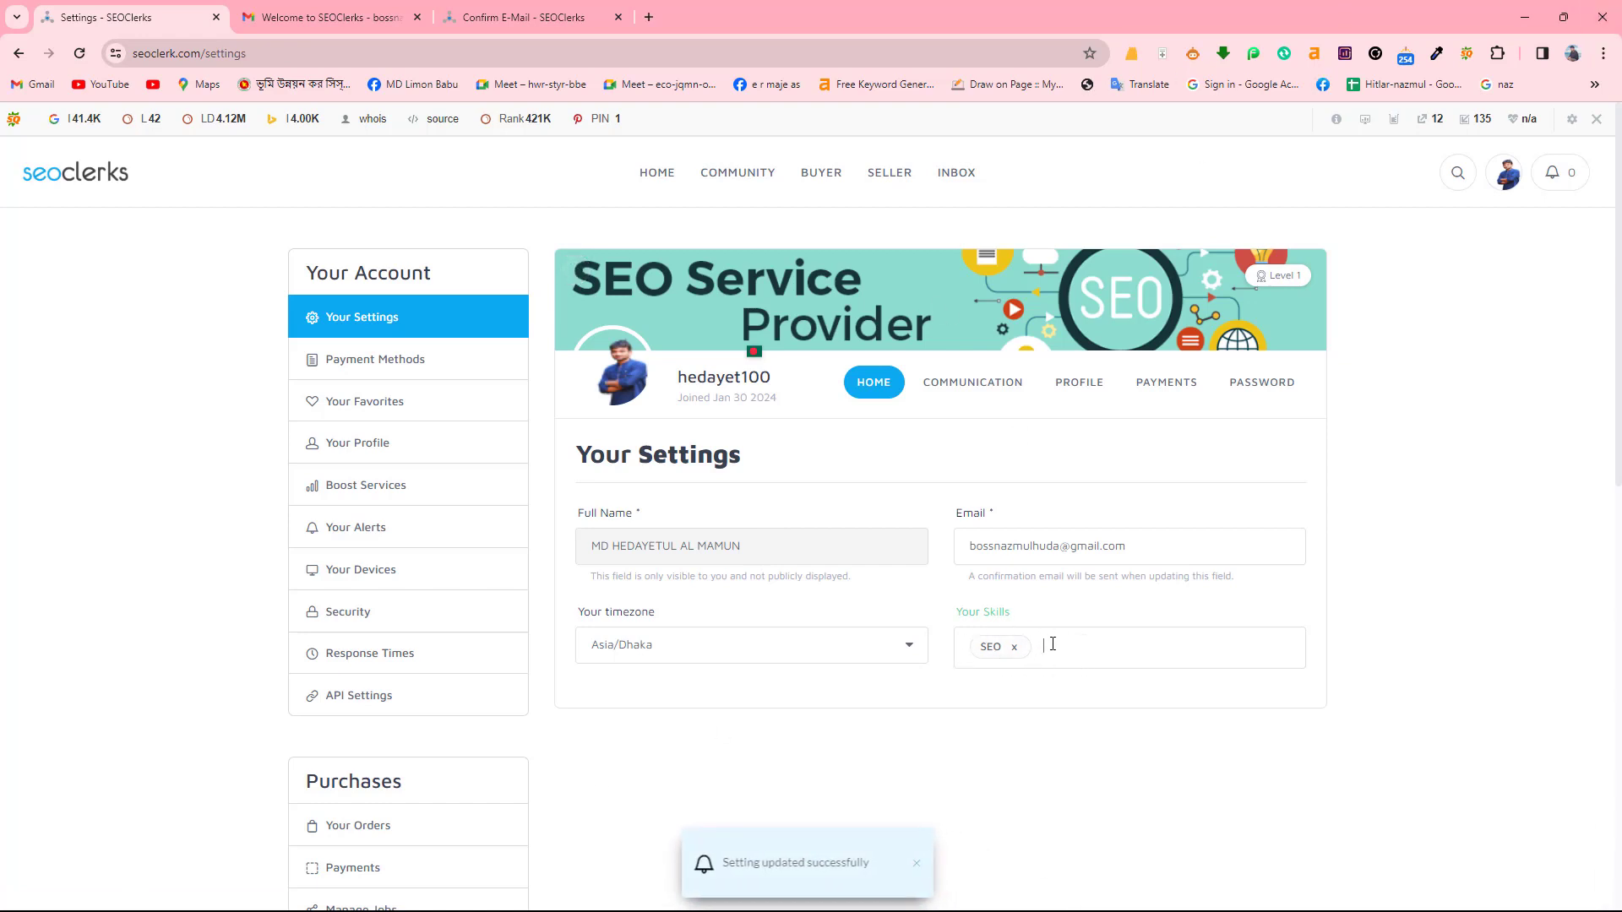
{"action": "left_click", "coordinate": [1080, 383]}
{"action": "left_click", "coordinate": [665, 552]}
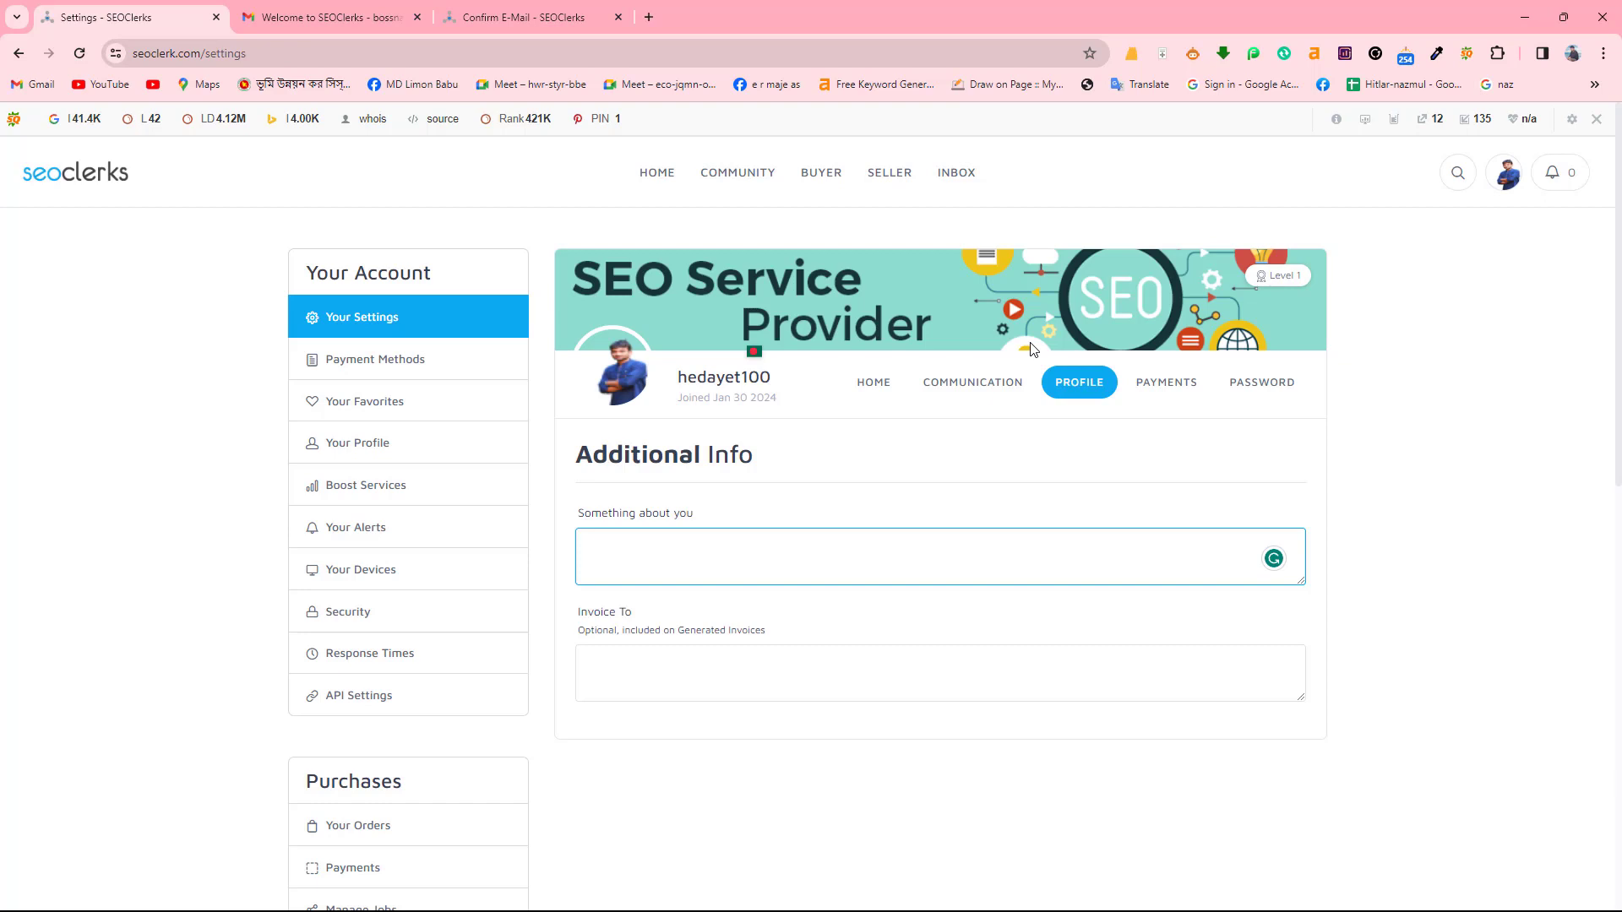
- Write the About-you pitch as an advanced SEO expert, correcting 'seo-Expert' to 'Seo-Expert'
{"action": "type", "text": "om"}
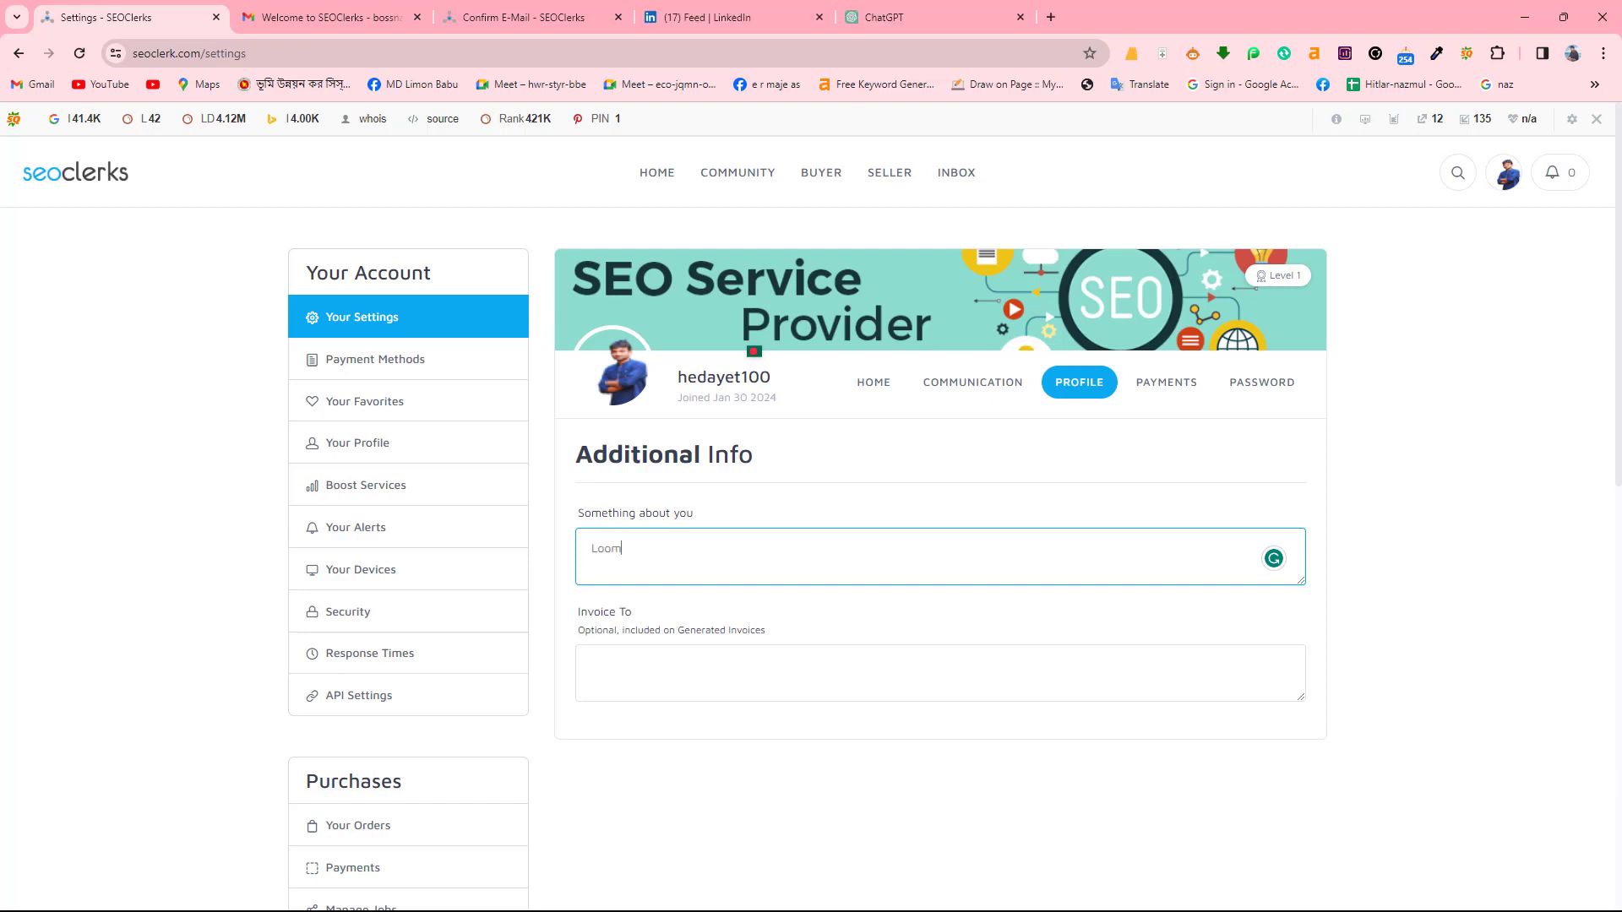
{"action": "type", "text": "king to boost your online presence and drive"}
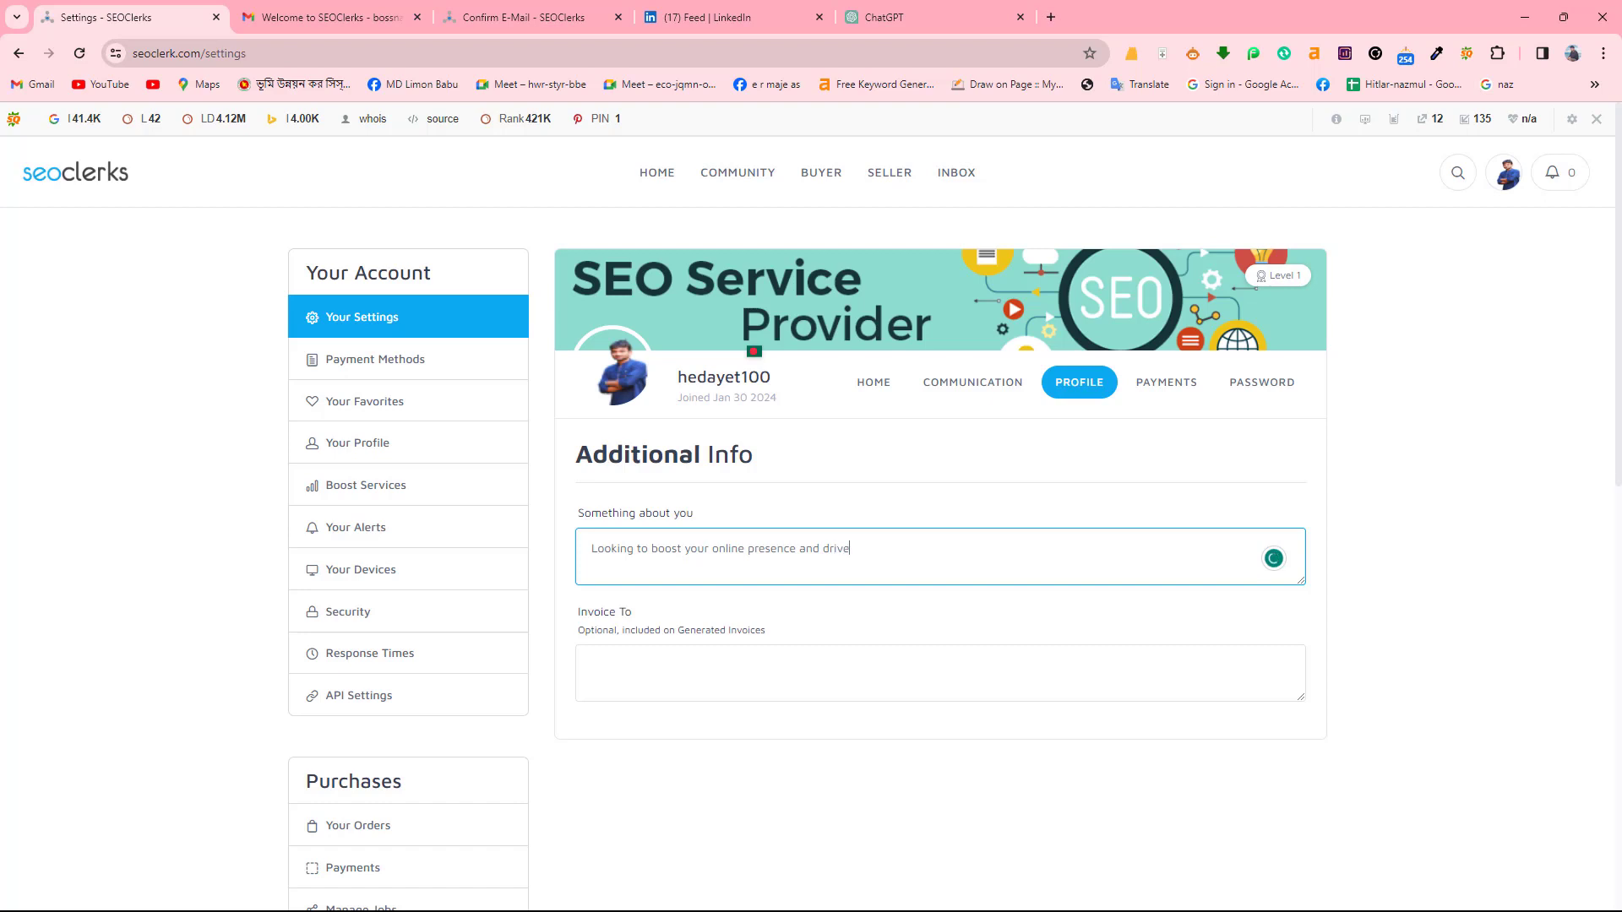
{"action": "type", "text": " more traffic to your website? Meet"}
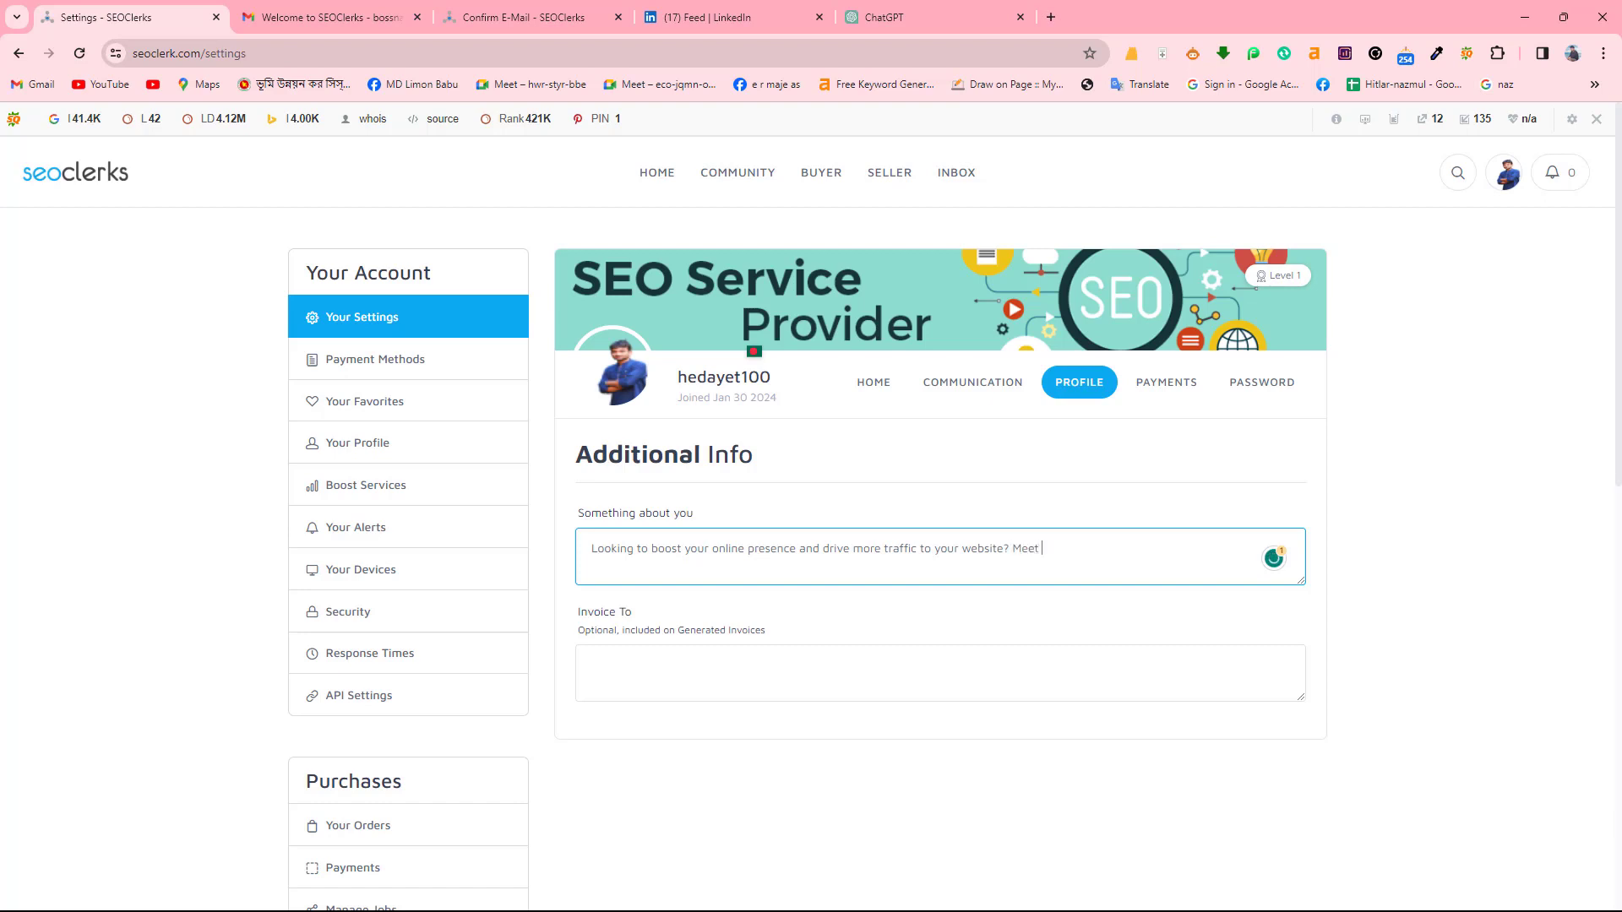
{"action": "type", "text": " Hedayet,your go-to advanced seo"}
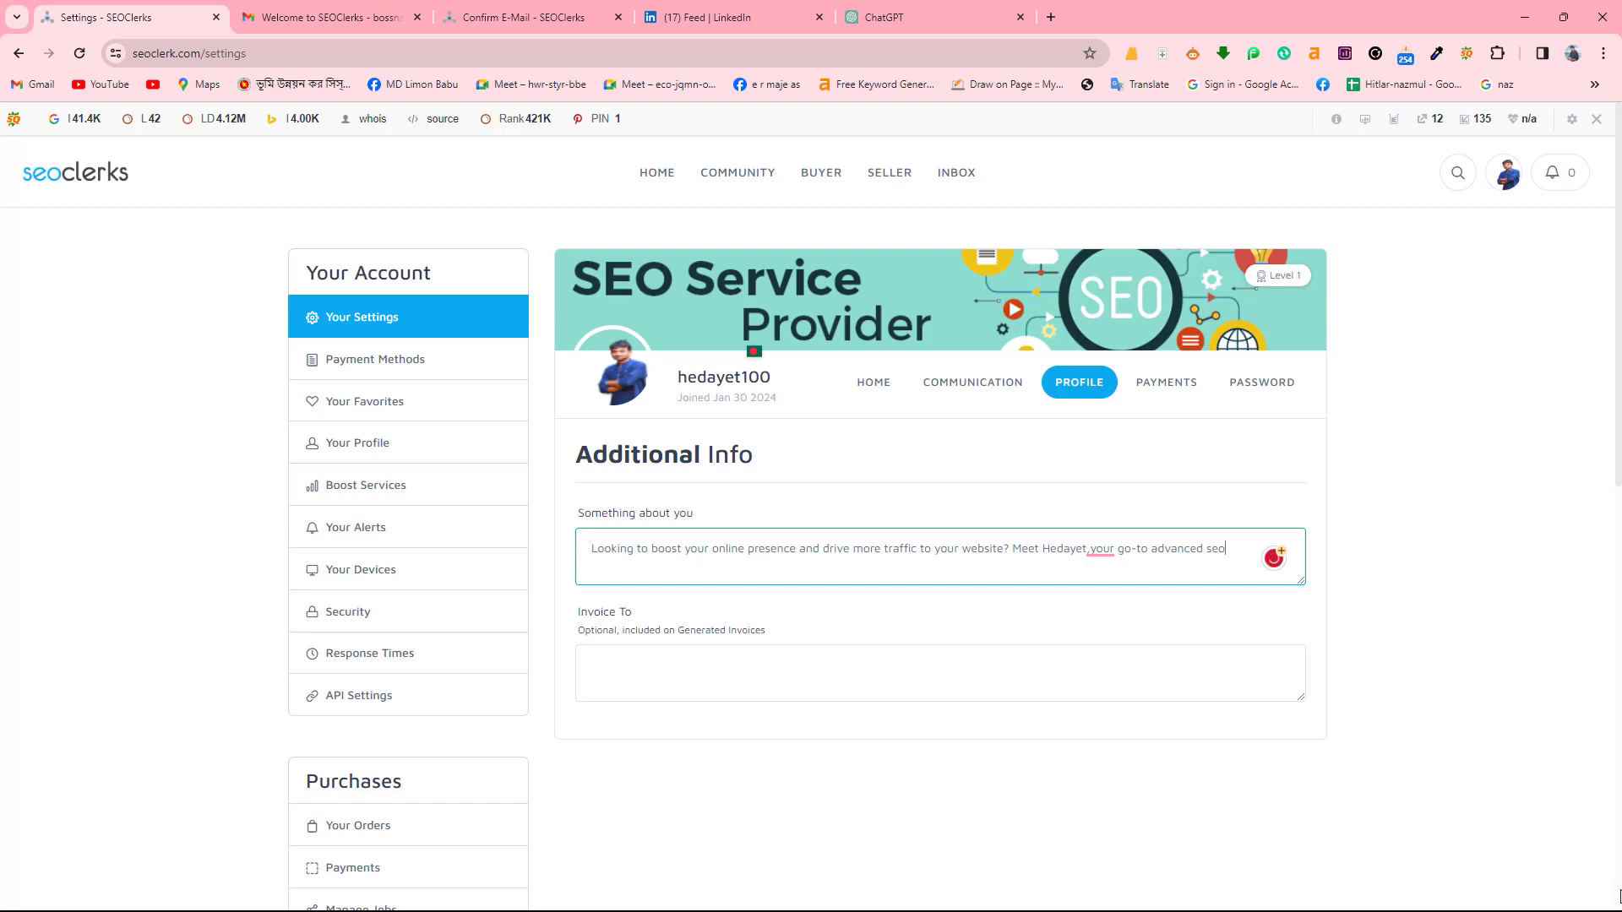
{"action": "type", "text": "-Expert"}
{"action": "left_click", "coordinate": [1213, 549]}
{"action": "type", "text": "\\"}
{"action": "key", "text": "BackSpace"}
{"action": "key", "text": "BackSpace"}
{"action": "type", "text": "S"}
- Save the about text by switching to Communication and back to Profile, then open Boost Services
{"action": "scroll", "coordinate": [1205, 529], "scroll_direction": "down", "scroll_amount": 10}
{"action": "scroll", "coordinate": [1216, 698], "scroll_direction": "up", "scroll_amount": 10}
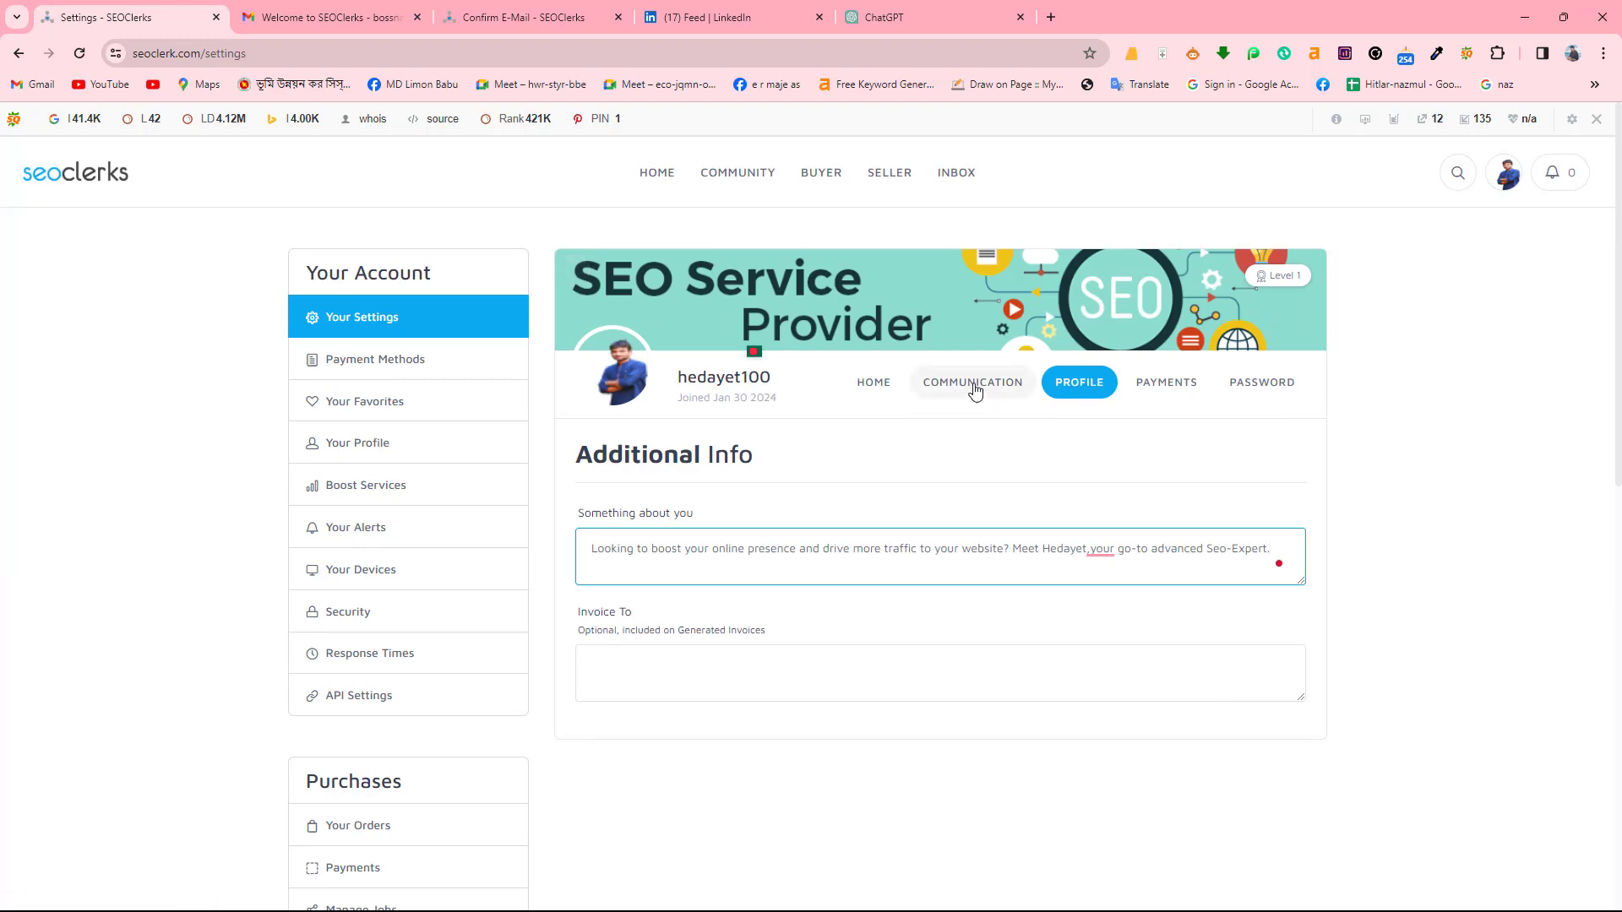
{"action": "scroll", "coordinate": [879, 651], "scroll_direction": "down", "scroll_amount": 10}
{"action": "scroll", "coordinate": [896, 507], "scroll_direction": "up", "scroll_amount": 10}
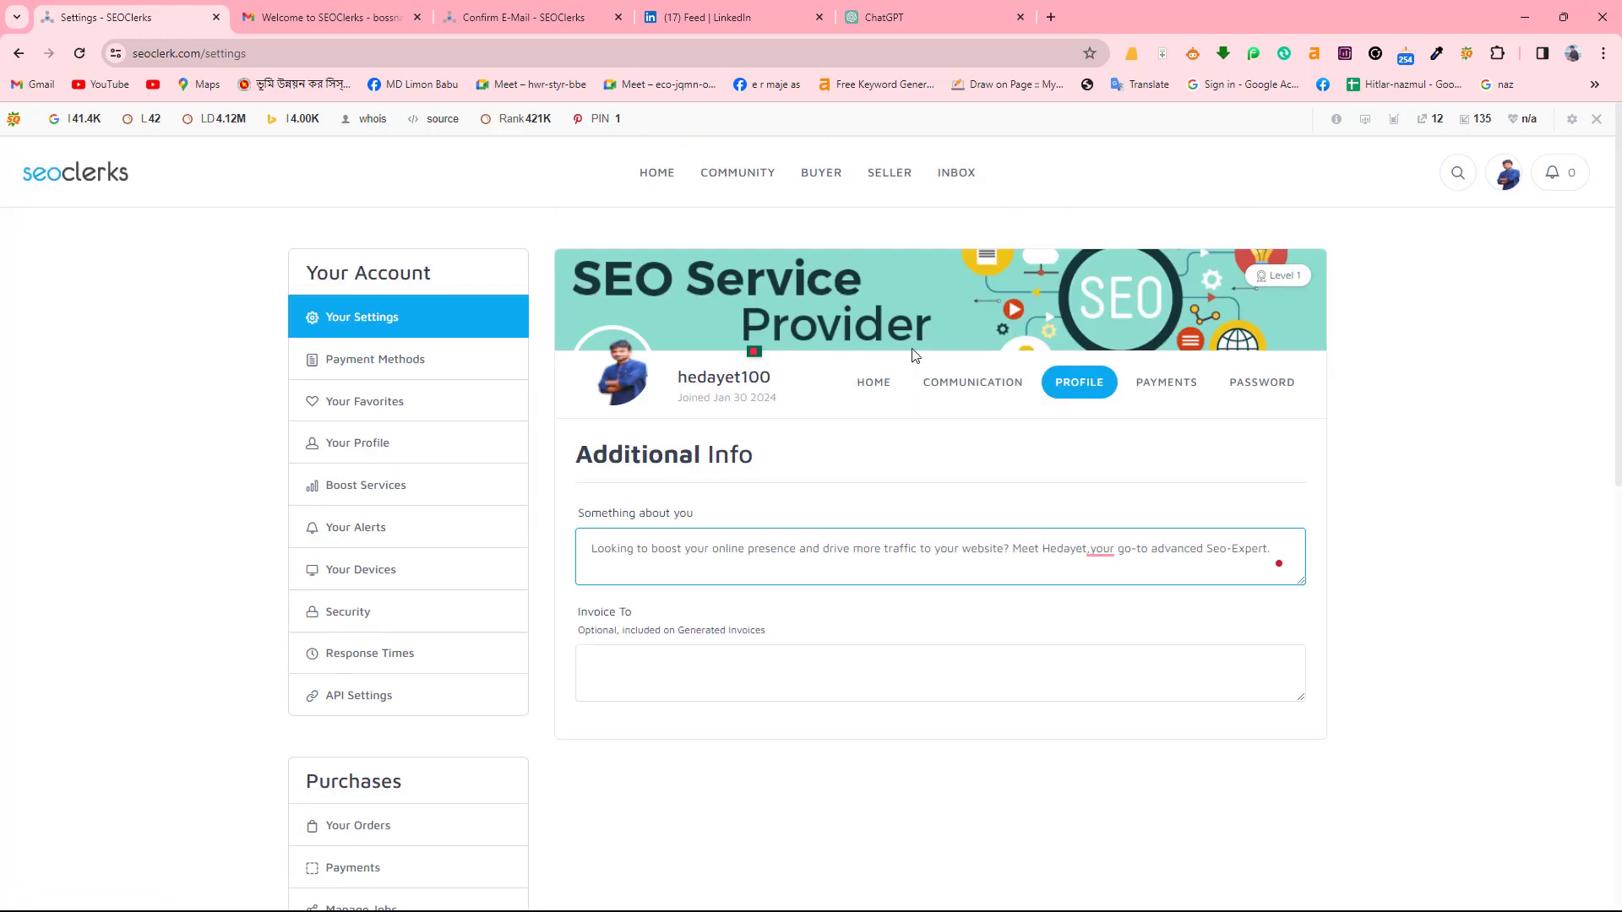
{"action": "left_click", "coordinate": [963, 384]}
{"action": "left_click", "coordinate": [1090, 381]}
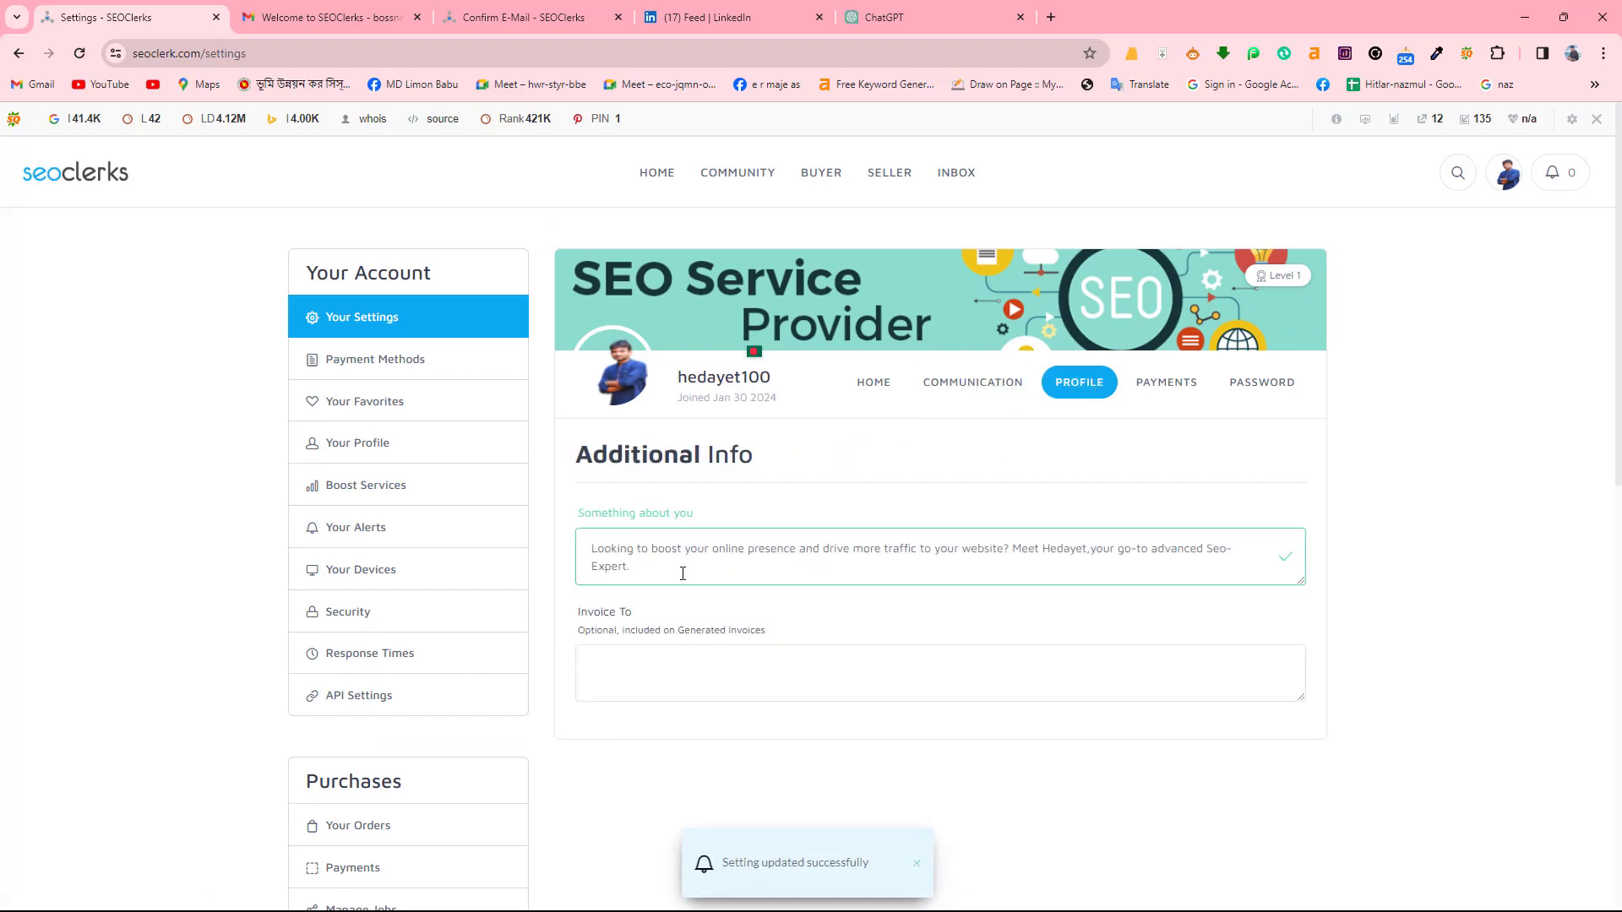
{"action": "left_click", "coordinate": [391, 484]}
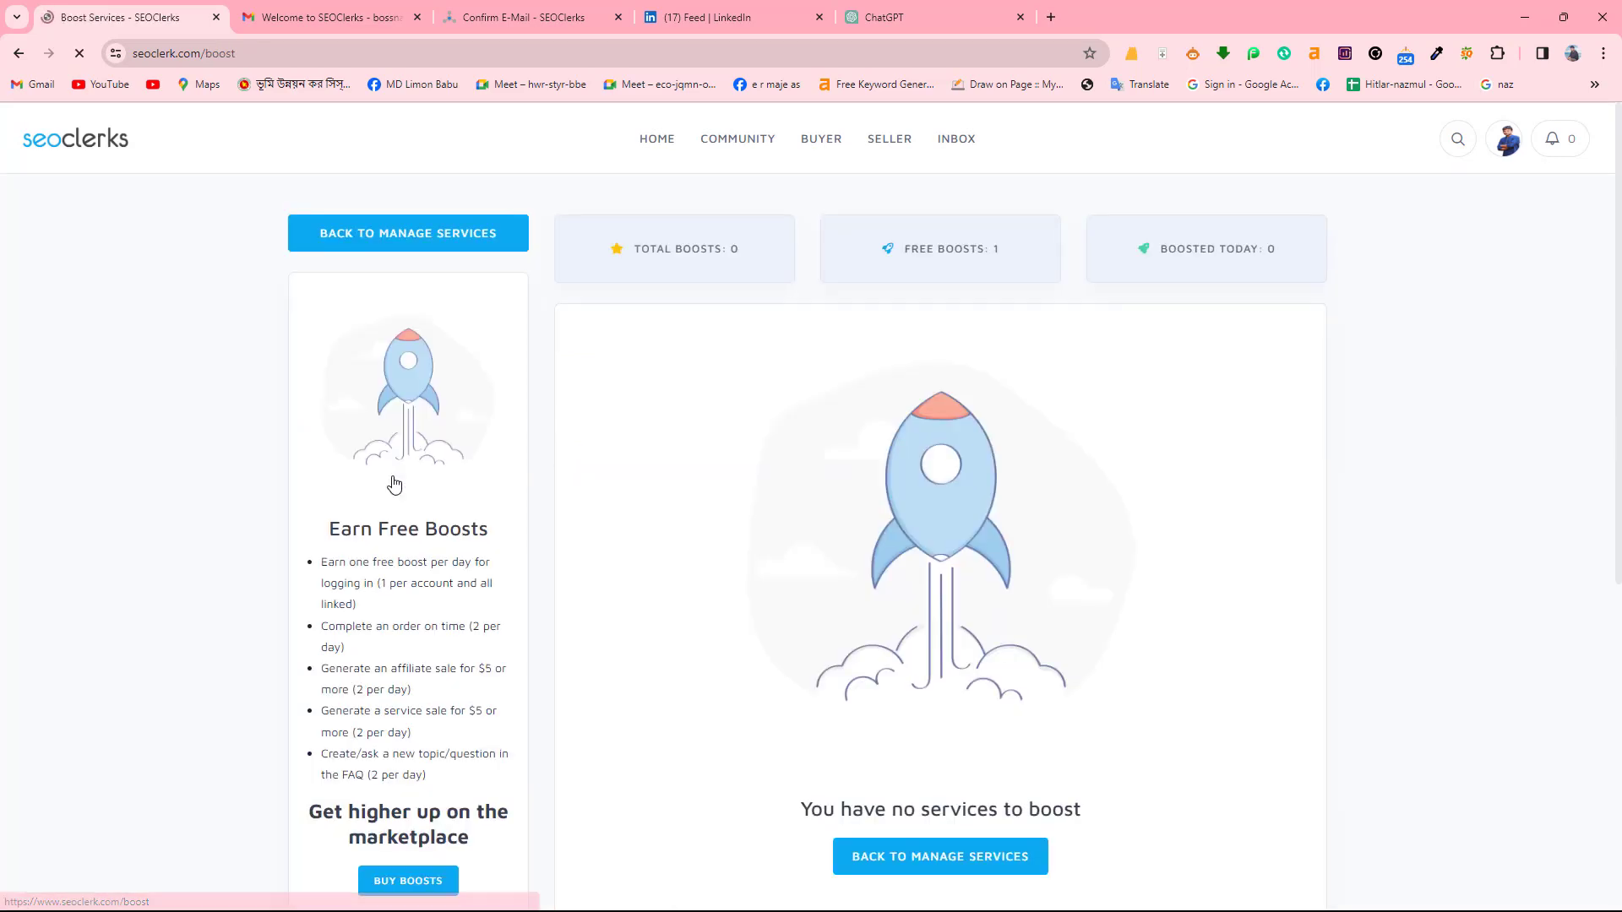
- Open the seller's Manage Services page
{"action": "scroll", "coordinate": [685, 484], "scroll_direction": "down", "scroll_amount": 4}
{"action": "scroll", "coordinate": [686, 487], "scroll_direction": "up", "scroll_amount": 4}
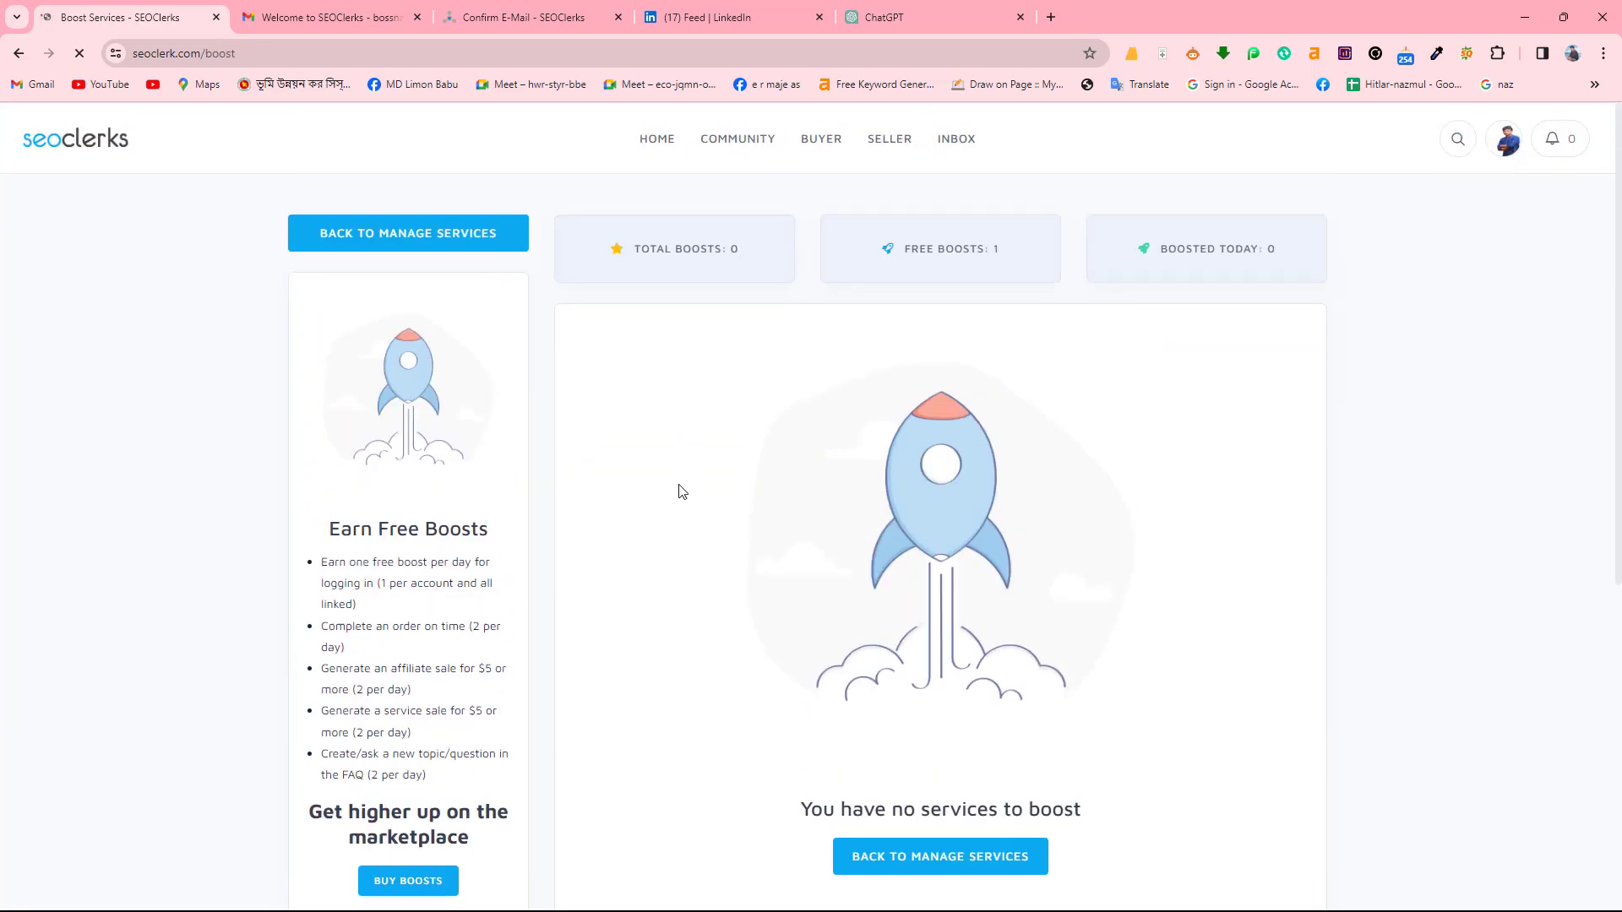
{"action": "scroll", "coordinate": [961, 614], "scroll_direction": "down", "scroll_amount": 2}
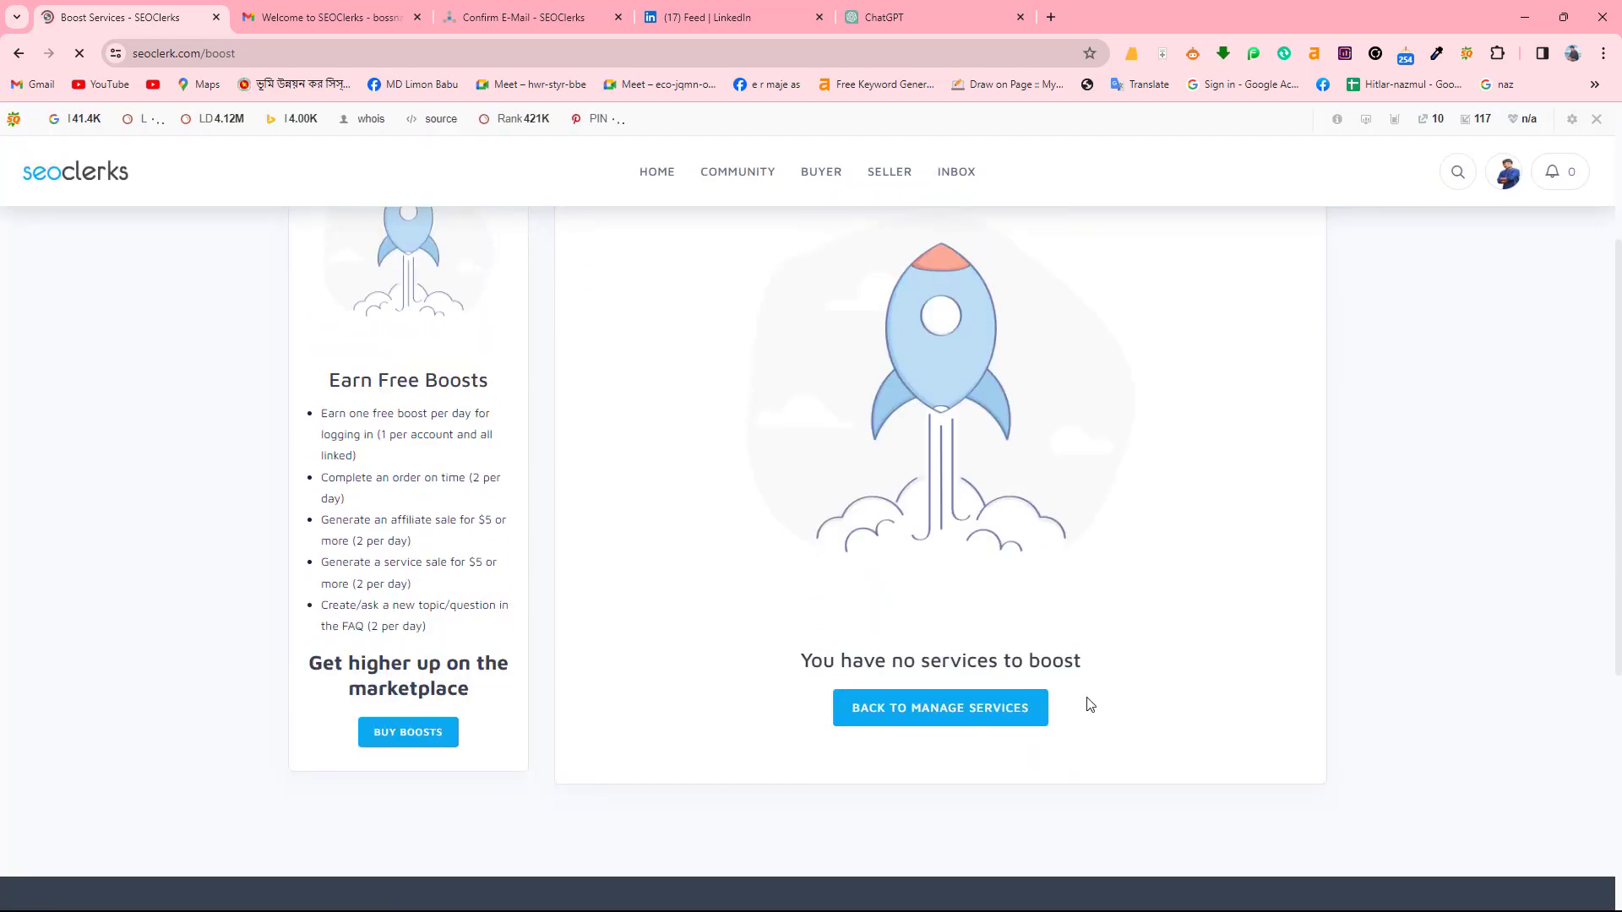
{"action": "scroll", "coordinate": [929, 722], "scroll_direction": "down", "scroll_amount": 2}
{"action": "scroll", "coordinate": [546, 558], "scroll_direction": "up", "scroll_amount": 4}
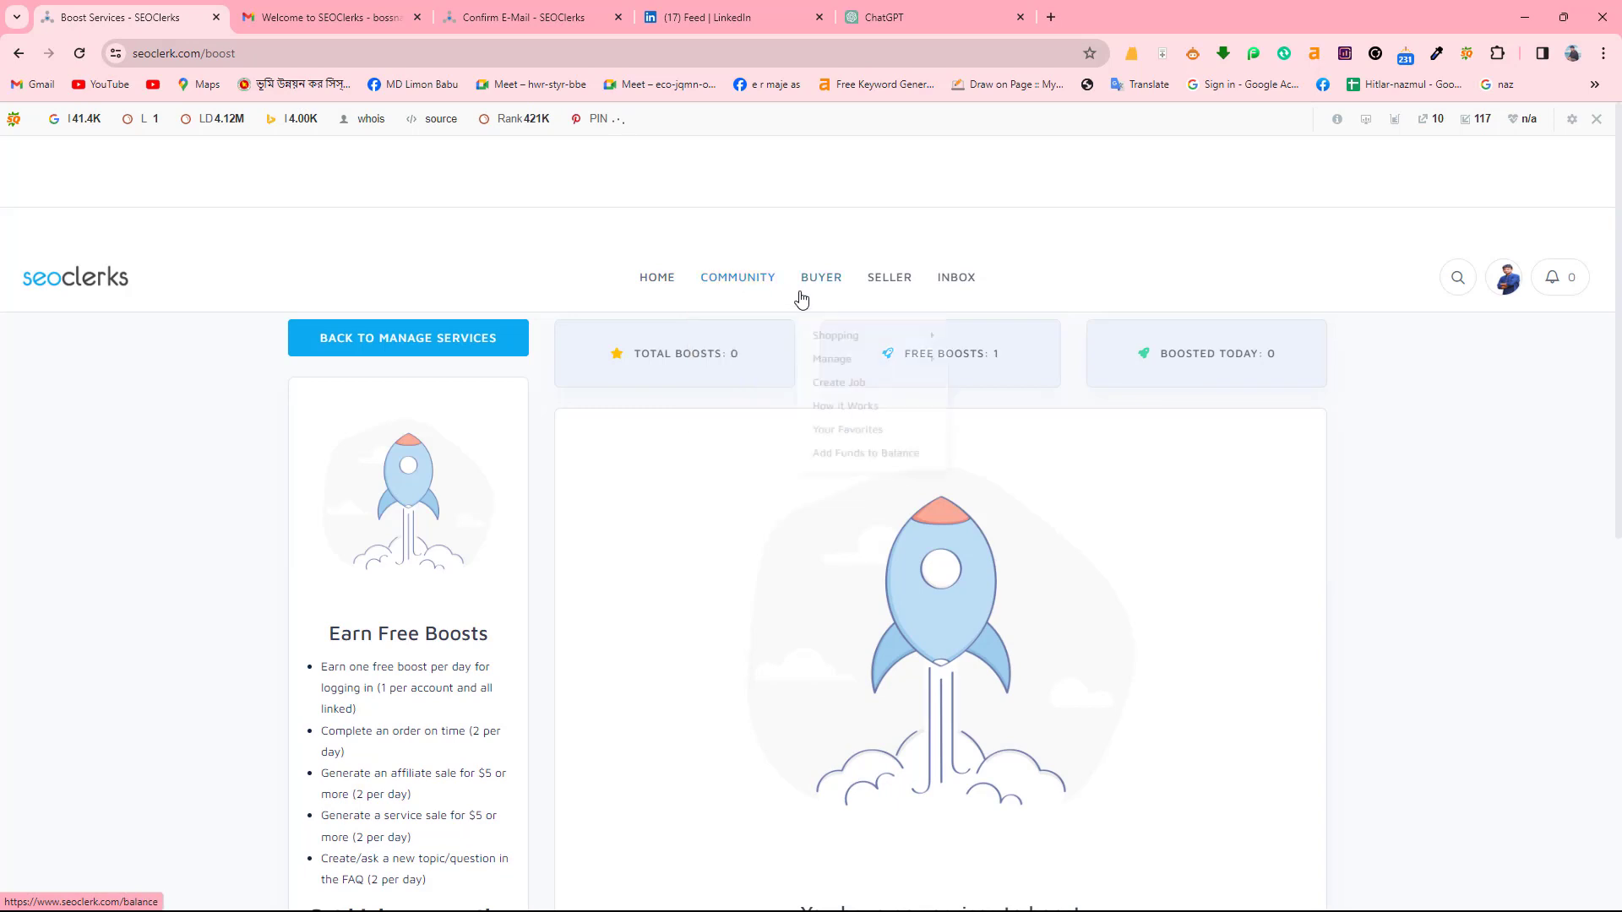
{"action": "left_click", "coordinate": [875, 290]}
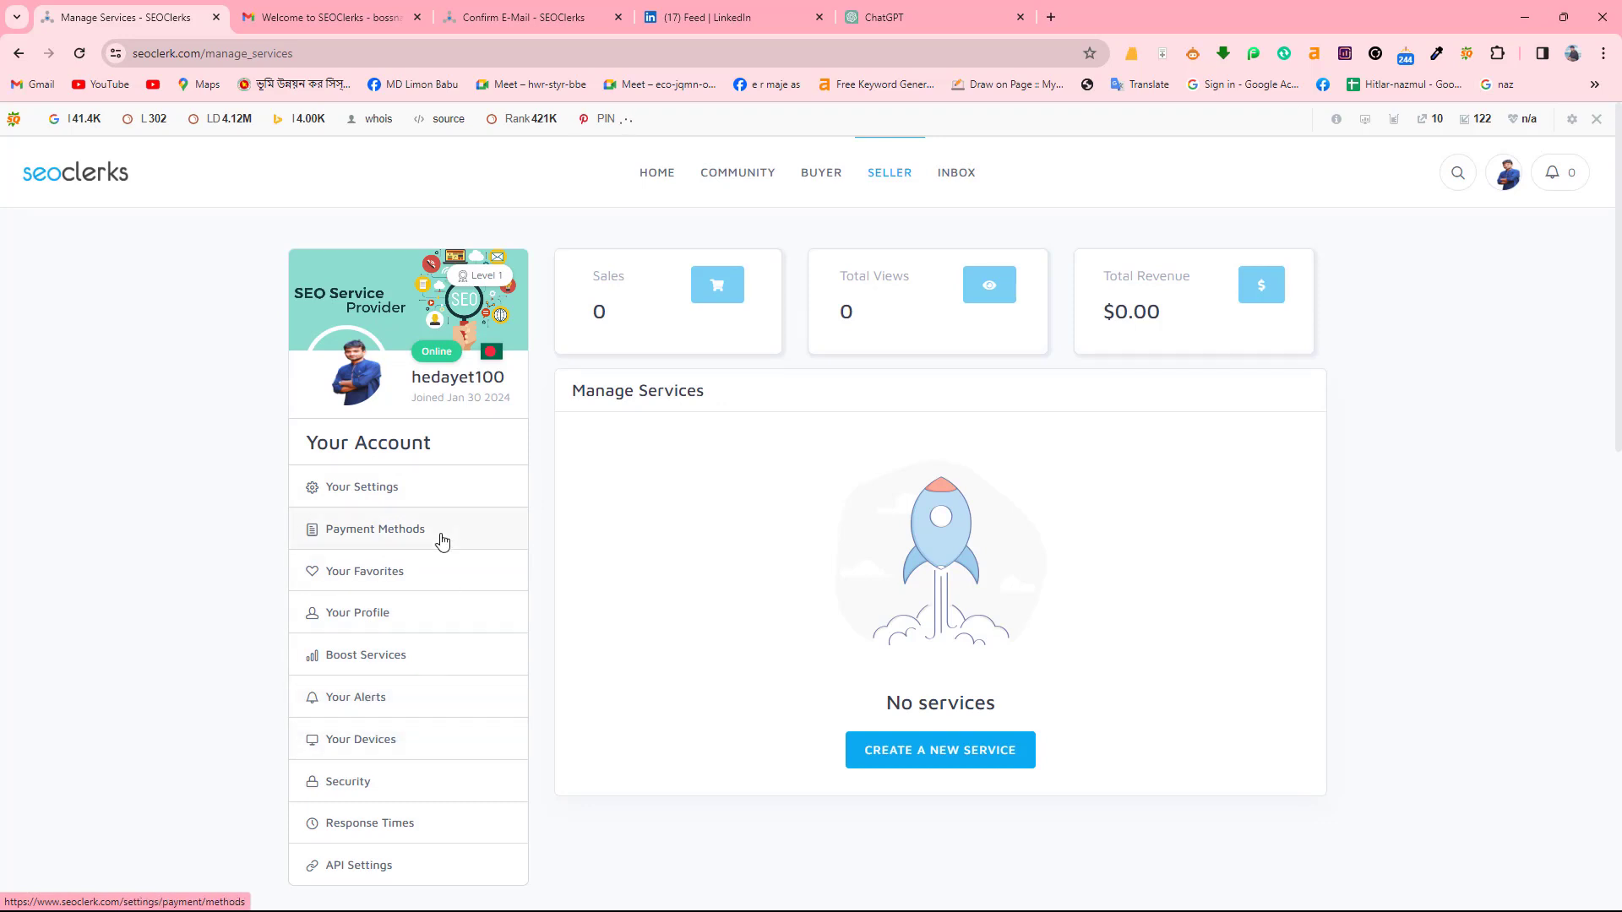
- Review the public profile's banner and About text, then start a new service
{"action": "left_click", "coordinate": [388, 619]}
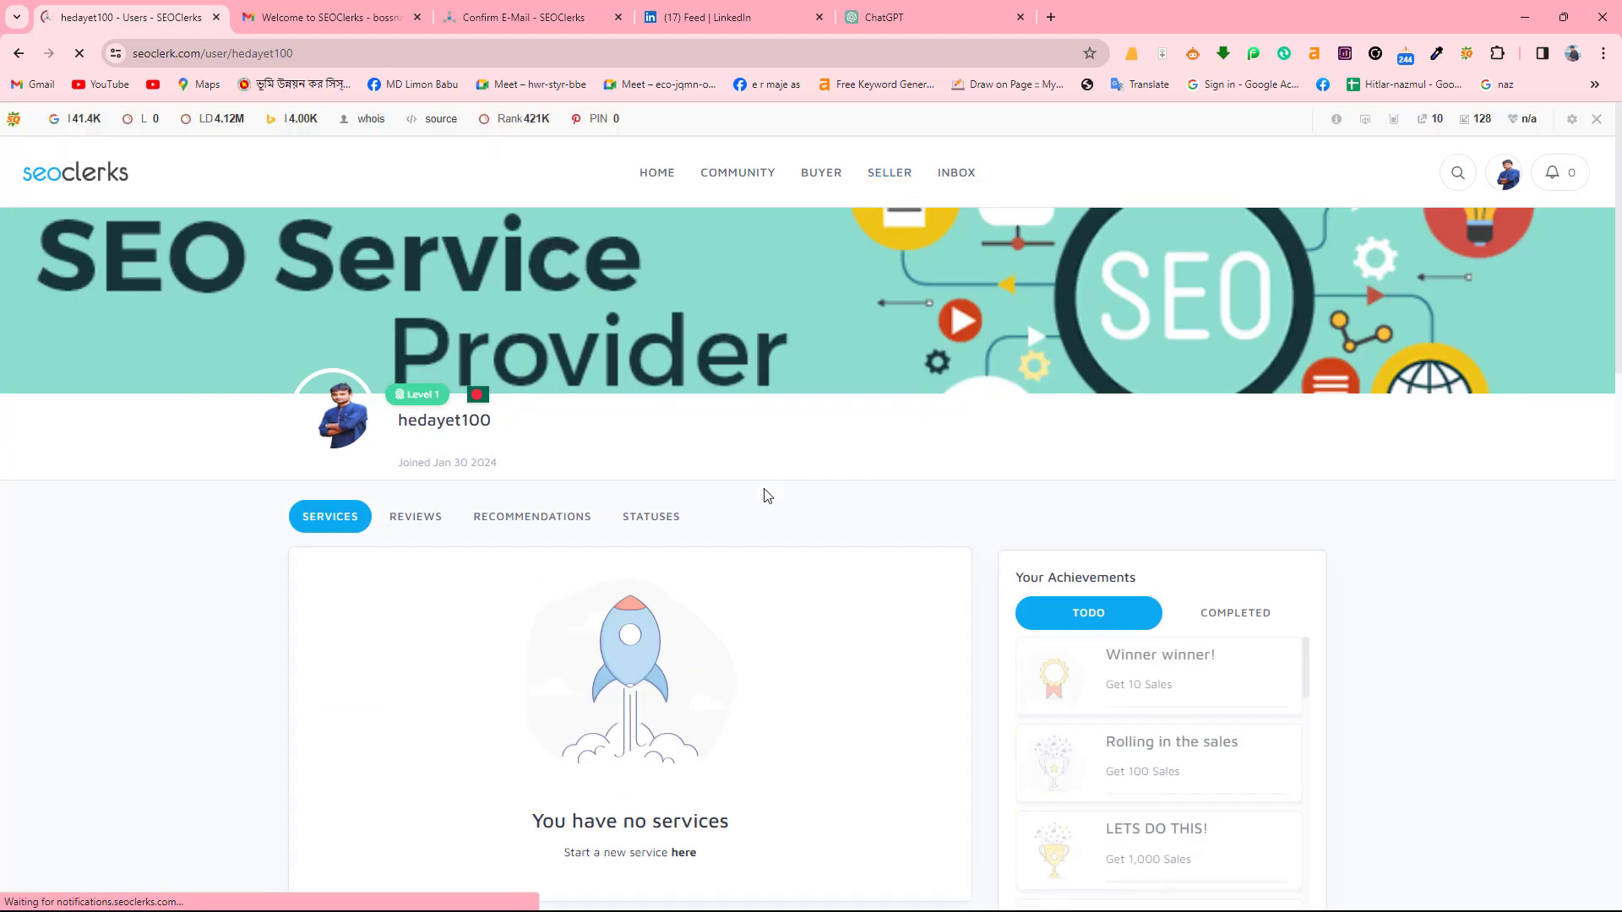
{"action": "scroll", "coordinate": [698, 566], "scroll_direction": "down", "scroll_amount": 2}
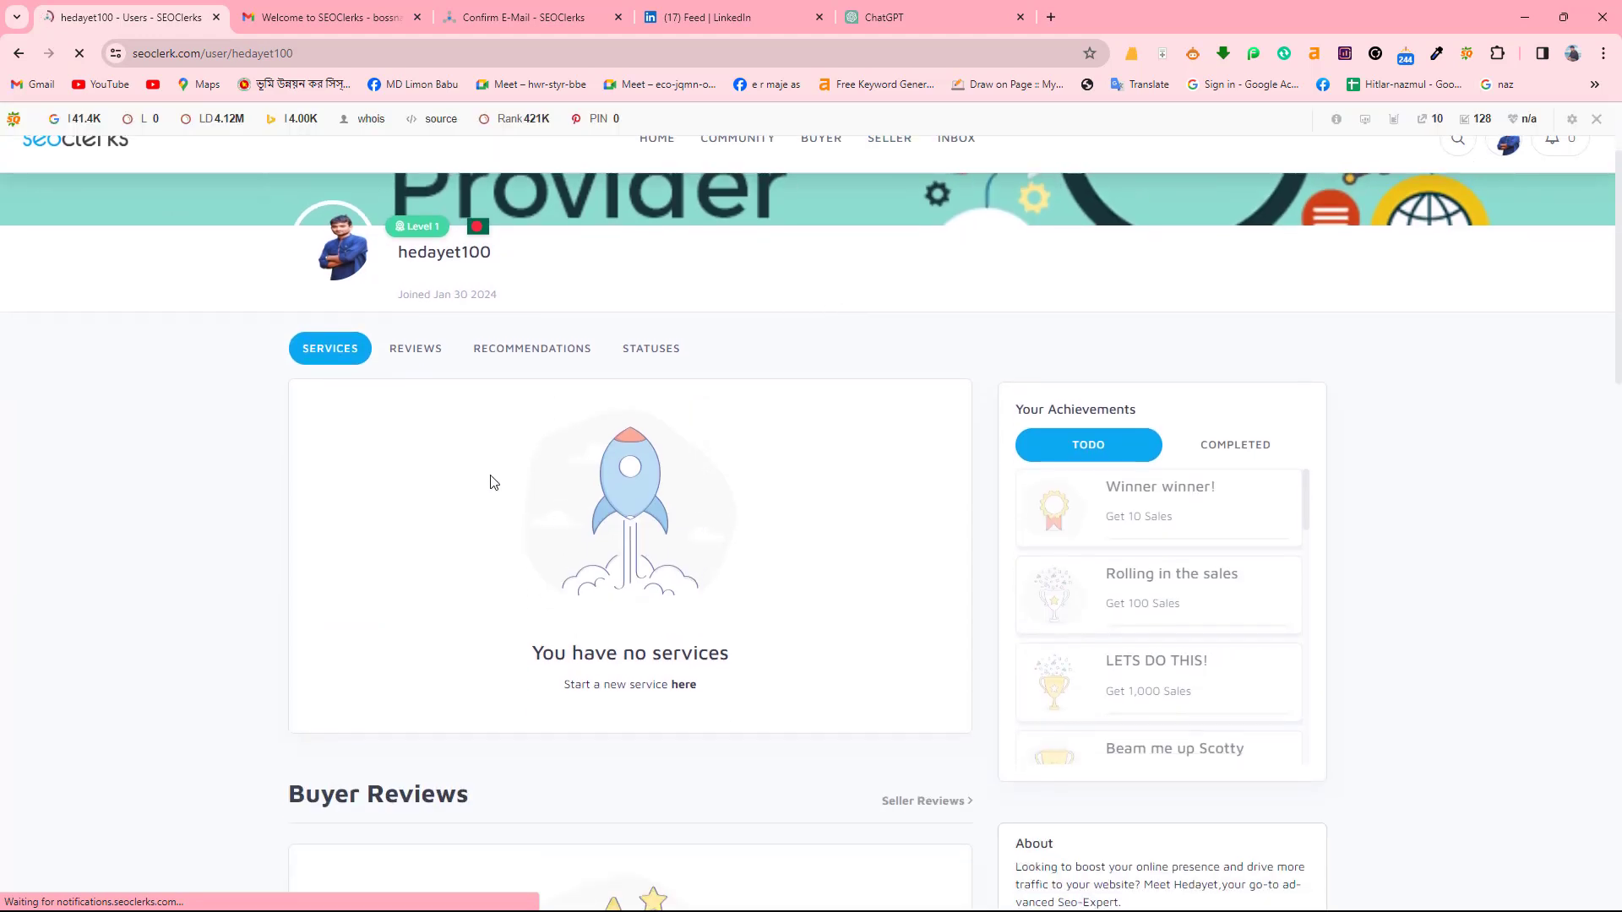
{"action": "scroll", "coordinate": [488, 478], "scroll_direction": "up", "scroll_amount": 2}
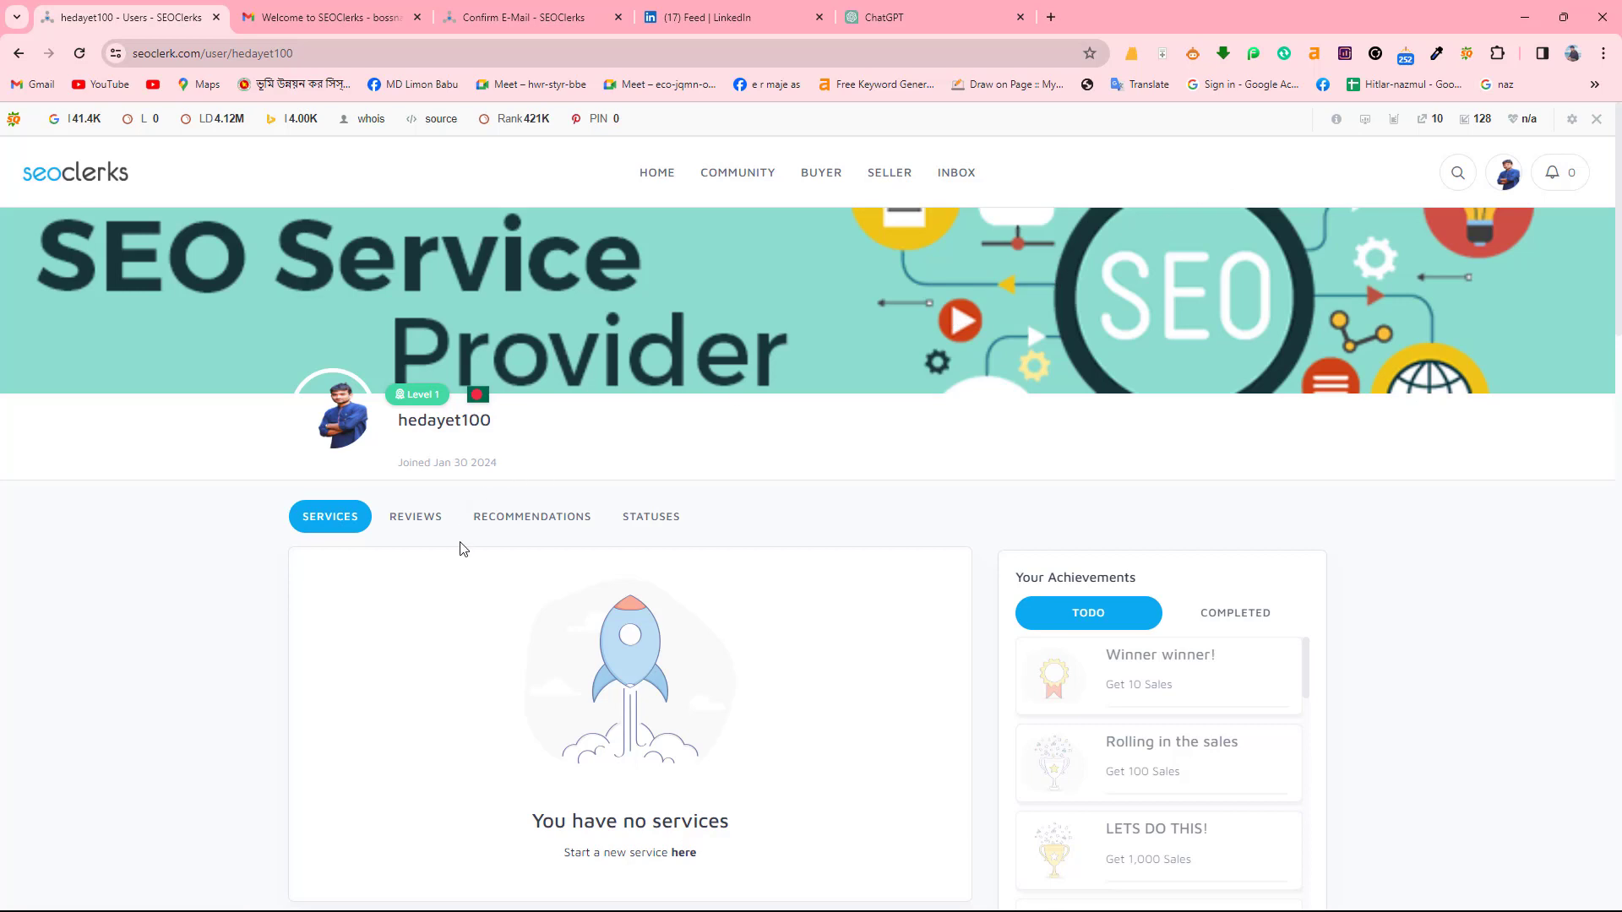
{"action": "scroll", "coordinate": [549, 725], "scroll_direction": "down", "scroll_amount": 1}
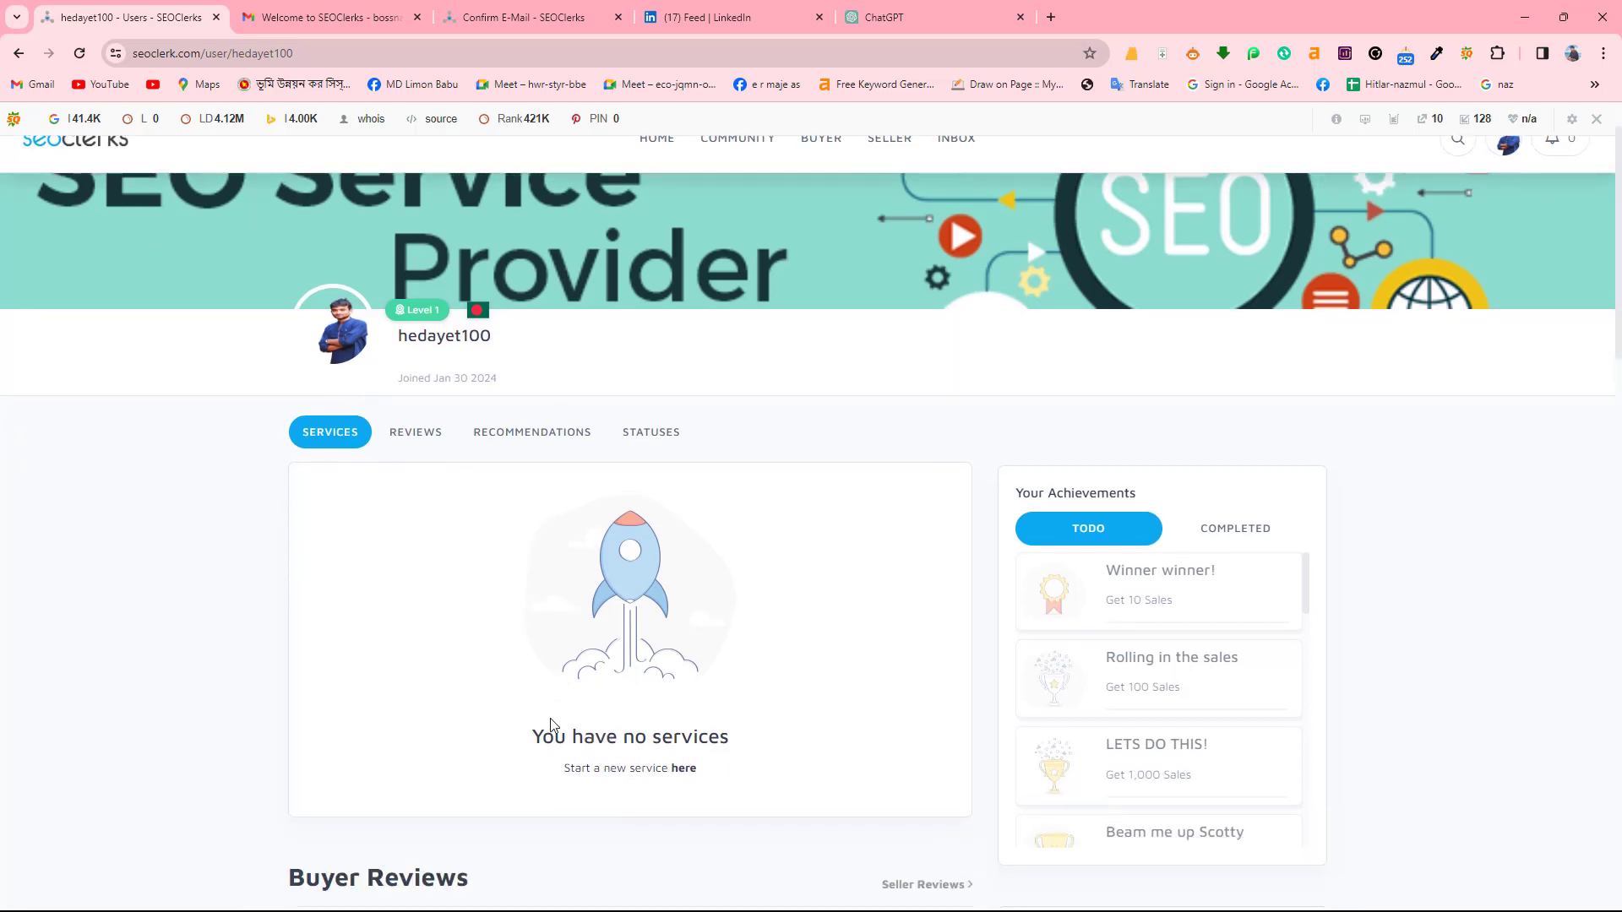
{"action": "left_click", "coordinate": [683, 767]}
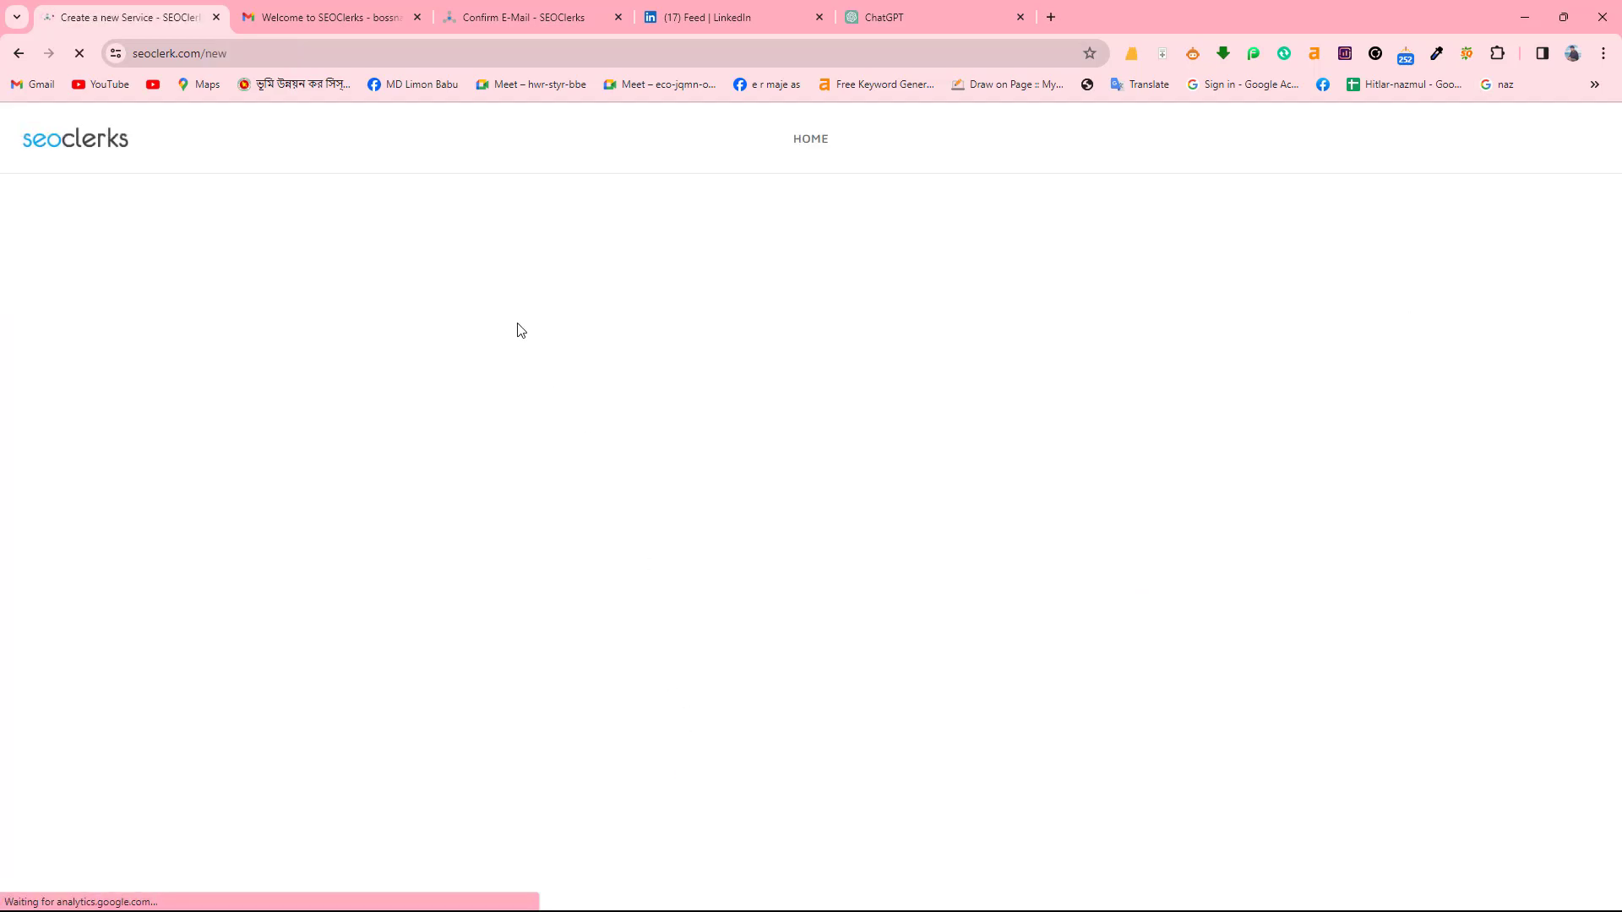
- Close the ChatGPT tab and tidy the browser, leaving the blank Create a new Service form
{"action": "left_click", "coordinate": [1020, 17]}
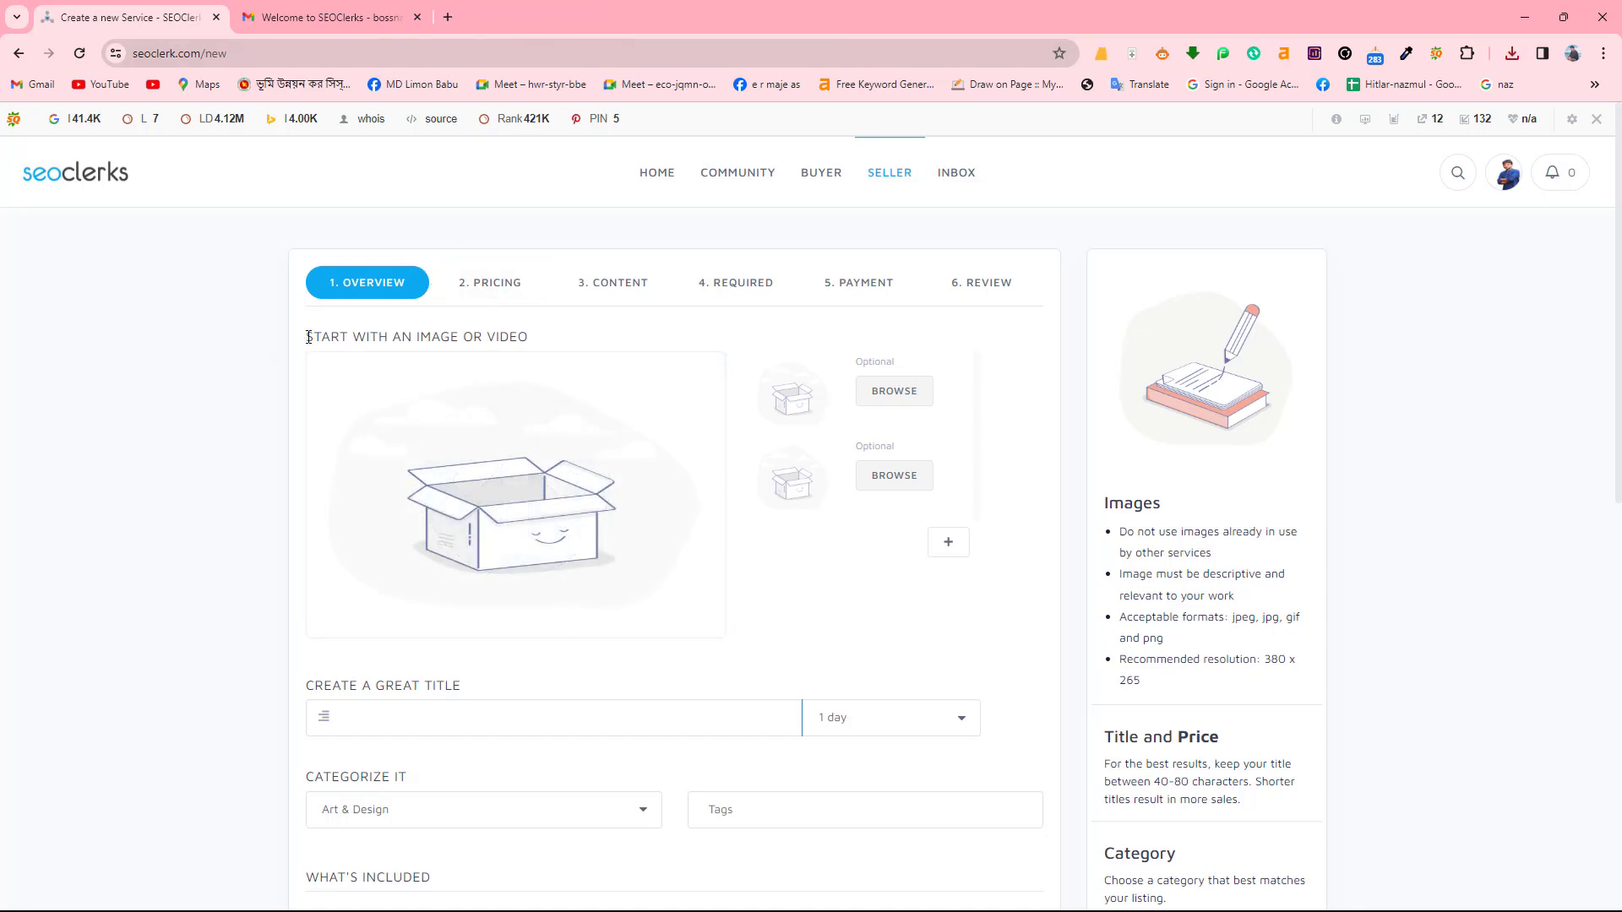
{"action": "left_click_drag", "start_coordinate": [307, 337], "coordinate": [372, 321]}
{"action": "scroll", "coordinate": [533, 721], "scroll_direction": "down", "scroll_amount": 2}
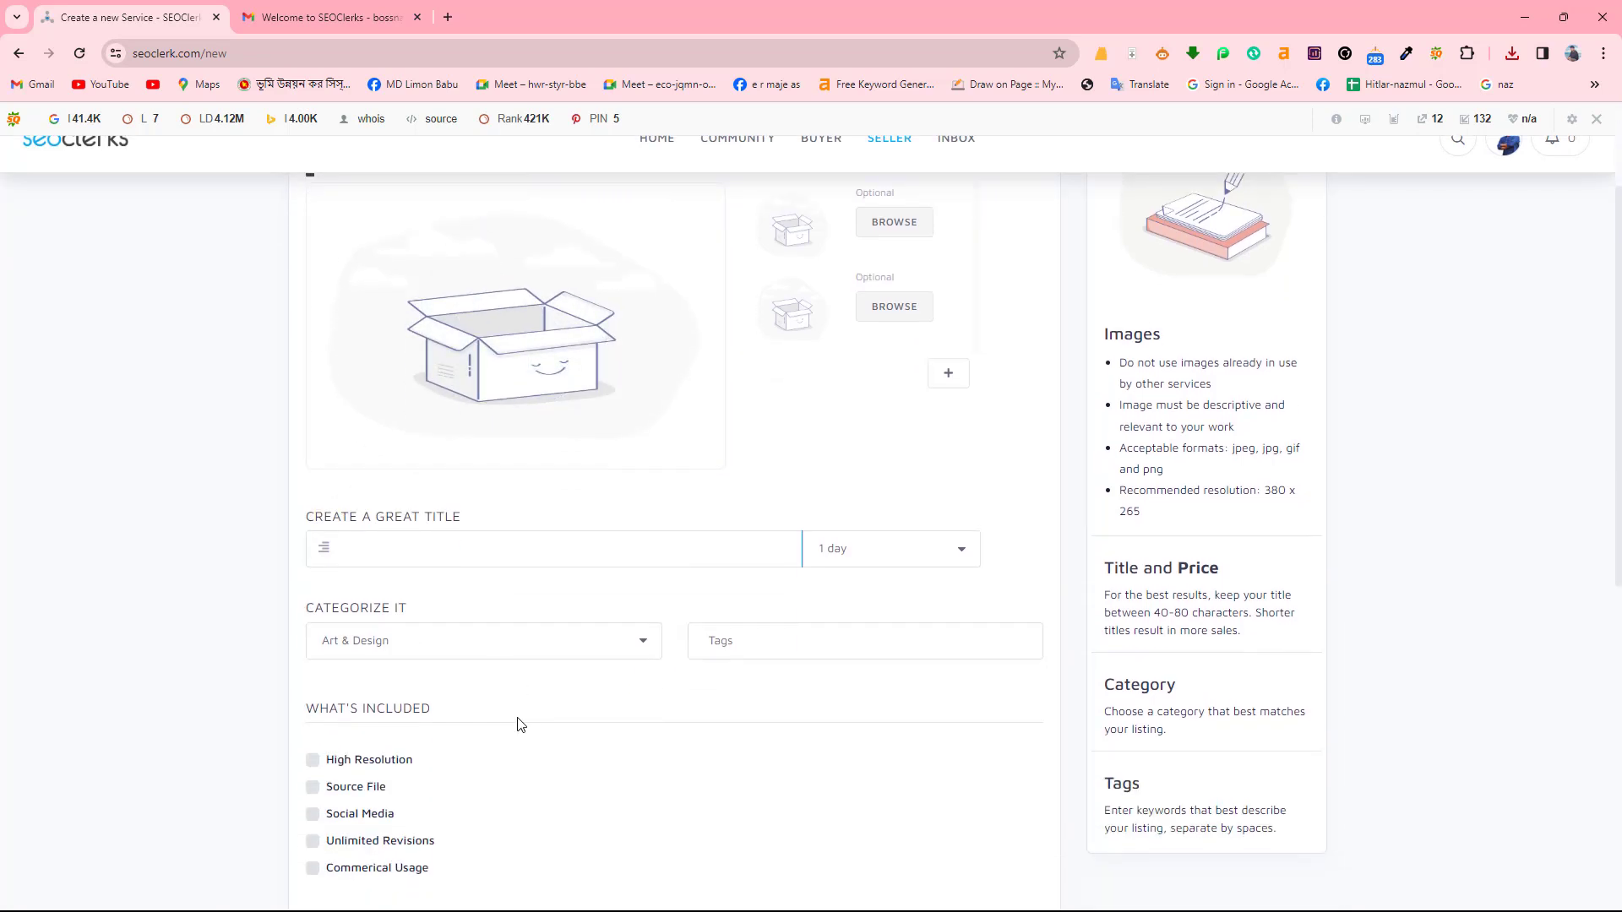
{"action": "scroll", "coordinate": [519, 724], "scroll_direction": "up", "scroll_amount": 2}
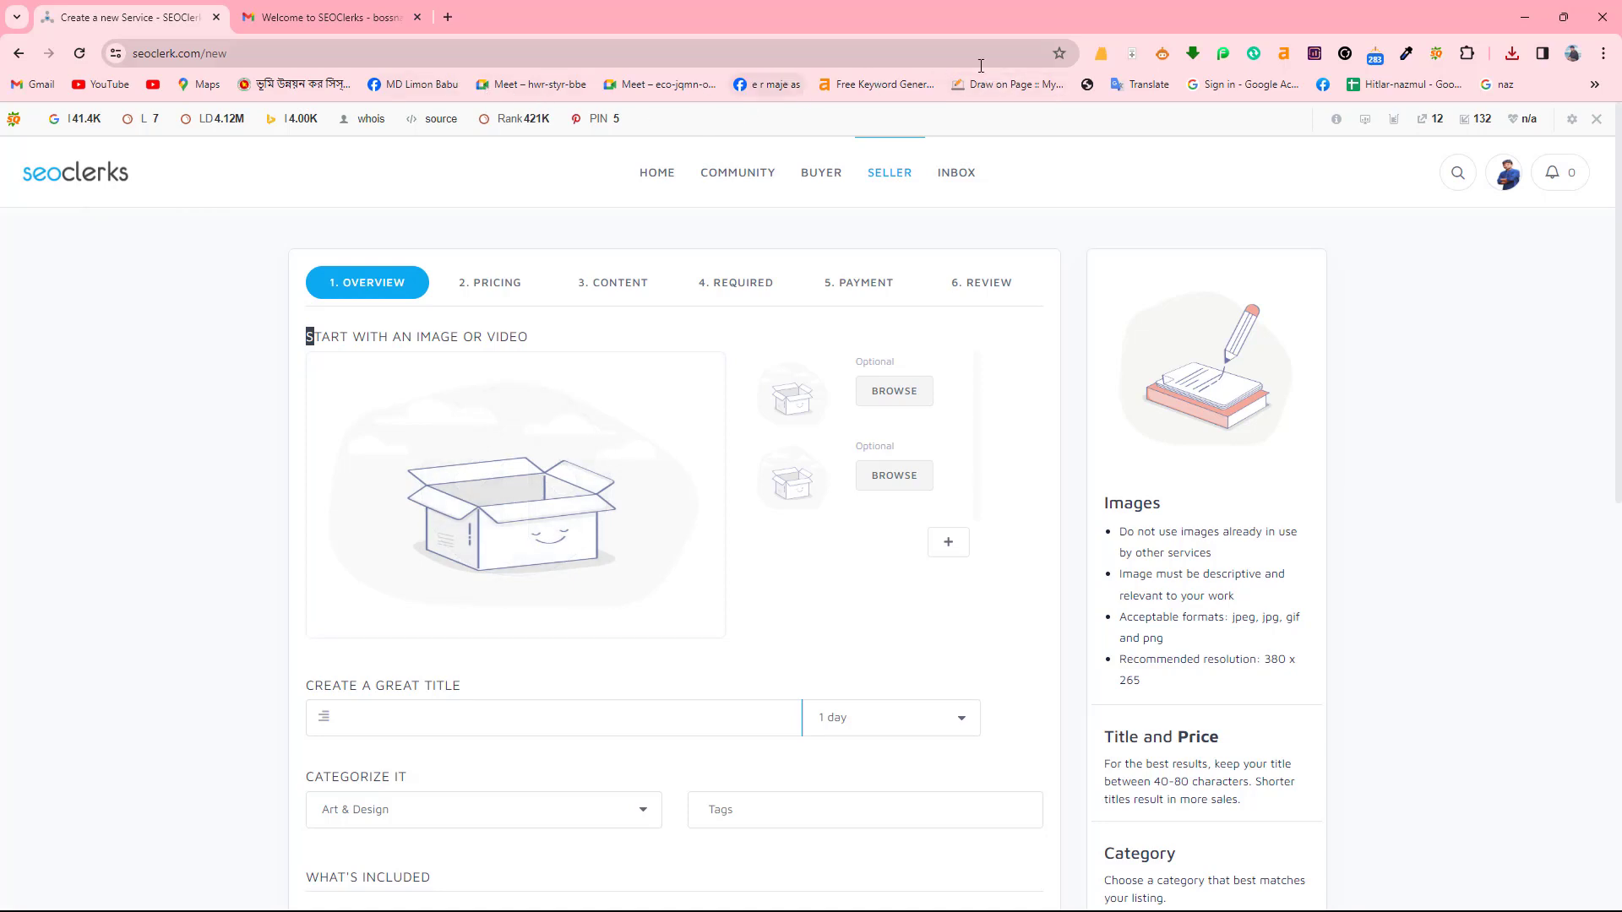
{"action": "mouse_move", "coordinate": [955, 188]}
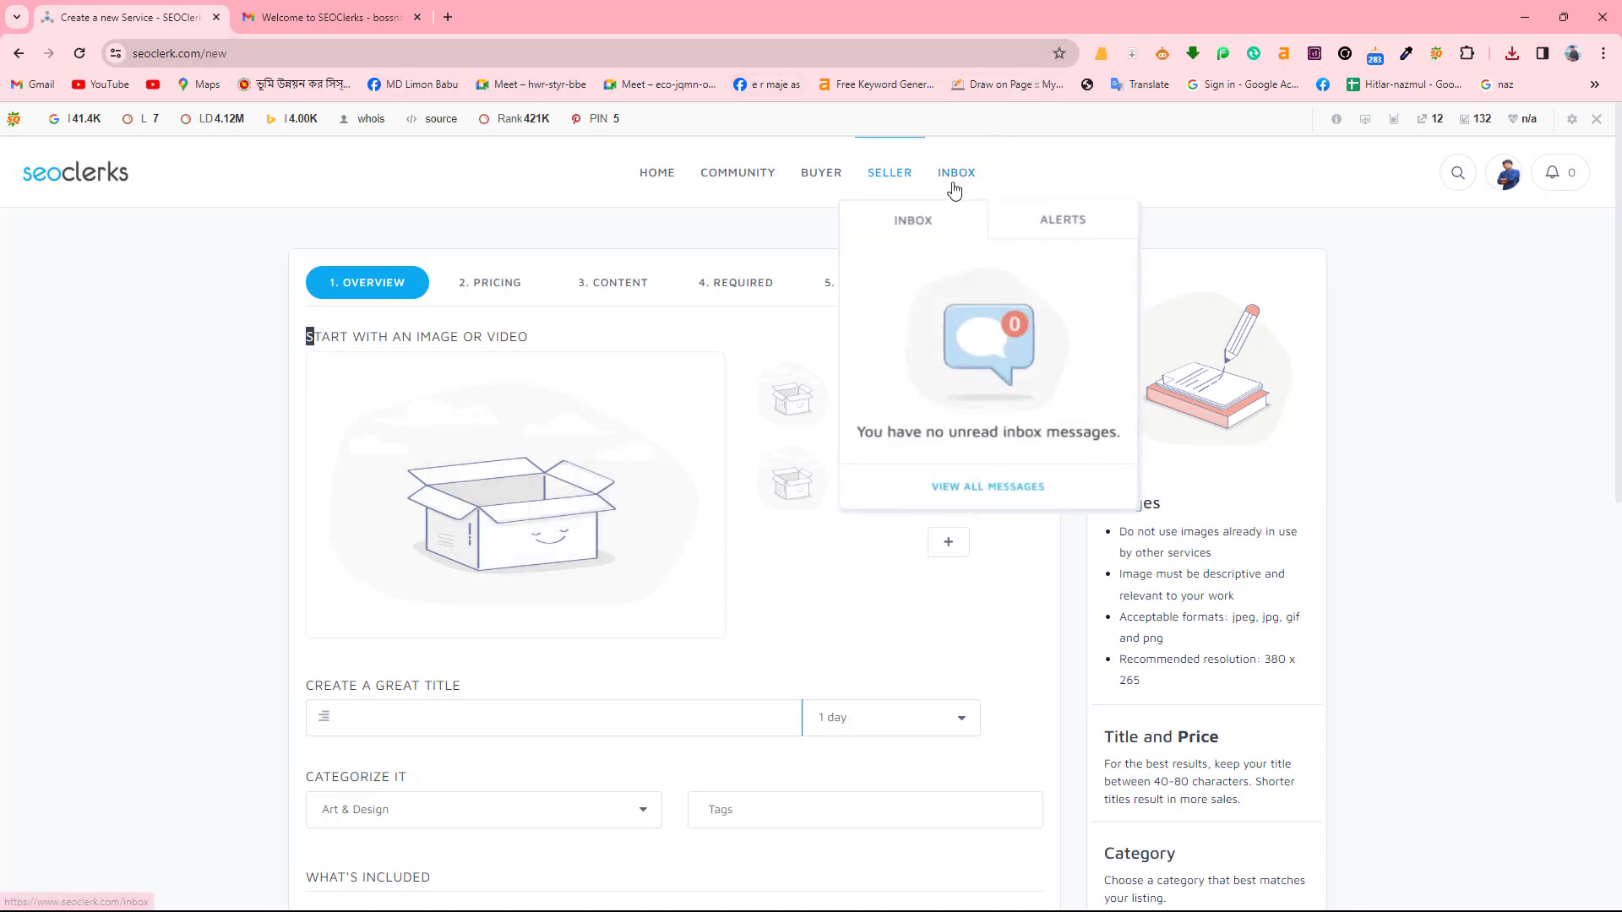